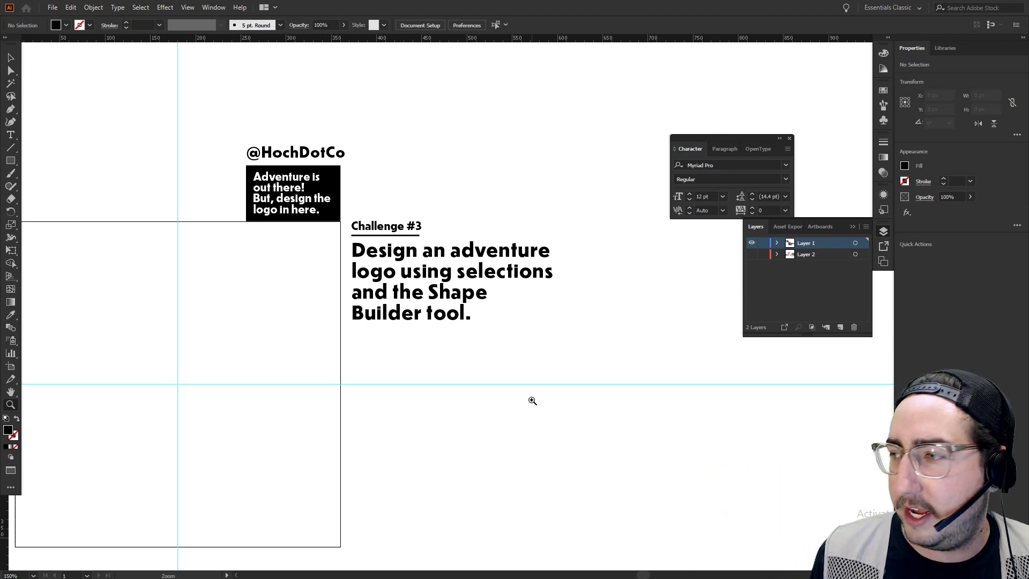
Examine the Challenge #3 brief, the logo placement note beside it, and the empty artboard
drag(368, 361, 437, 329)
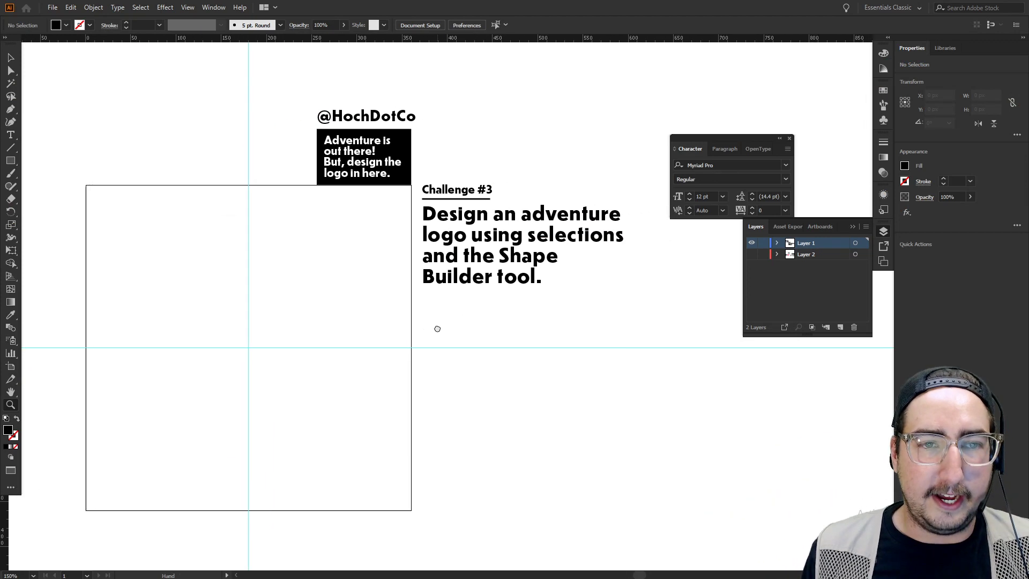
click(383, 169)
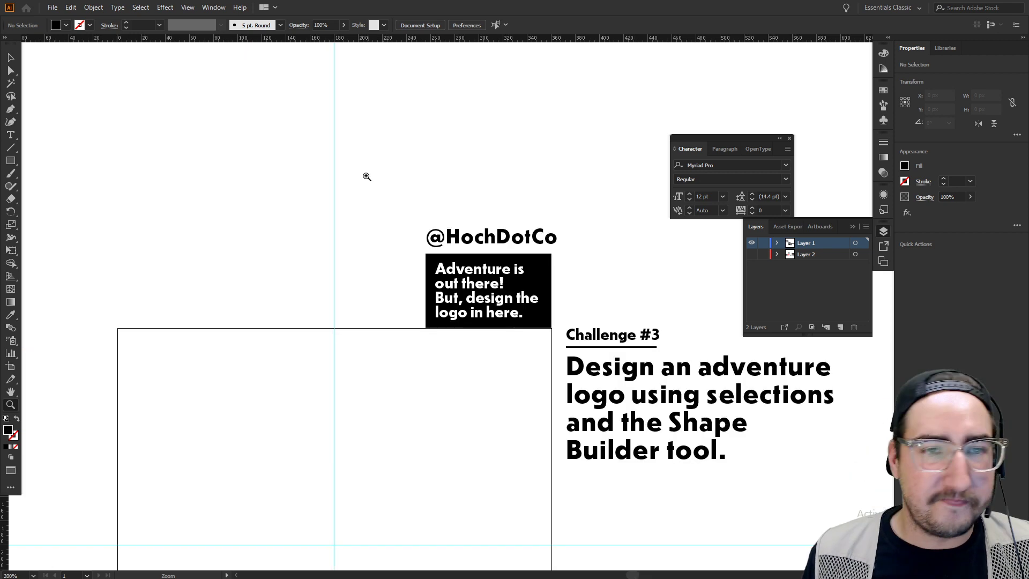
click(525, 293)
click(508, 298)
drag(509, 301, 487, 290)
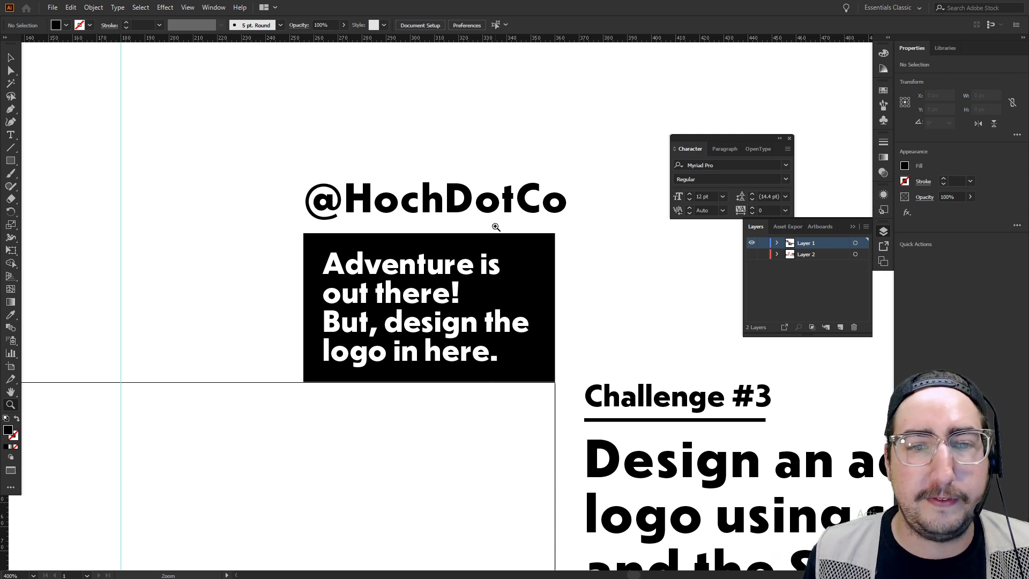
drag(528, 349, 130, 162)
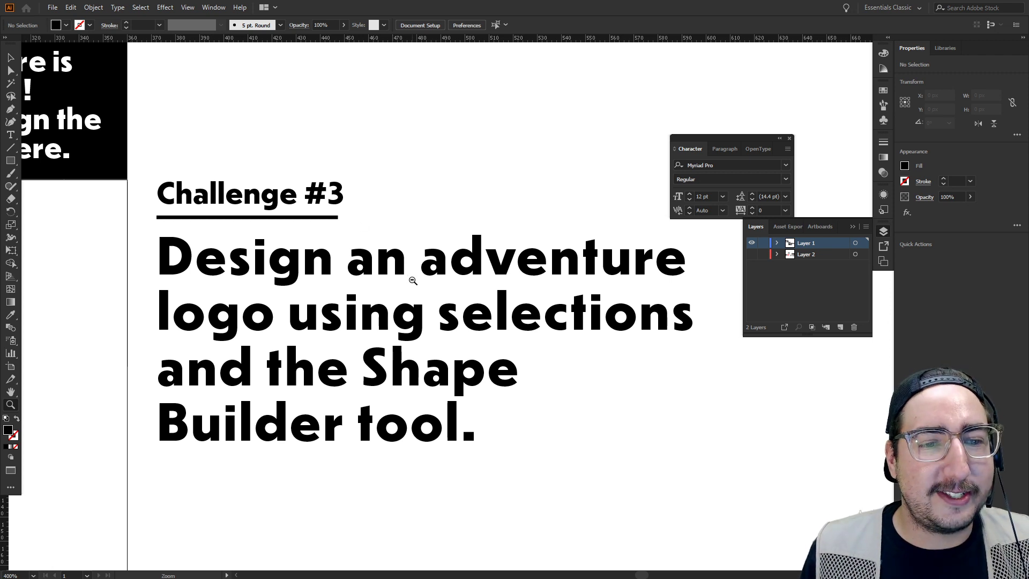
alt+click(413, 281)
alt+click(434, 329)
drag(427, 270, 558, 182)
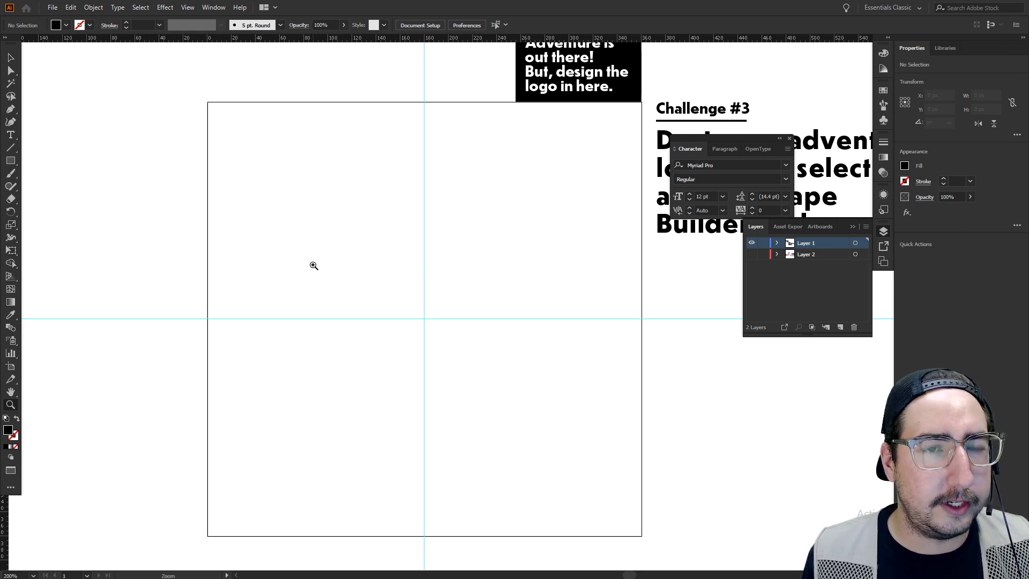
Open Lion.png from the DDC - February folder, copy its image, close it, and paste the lion into the challenge document
key(ctrl+o)
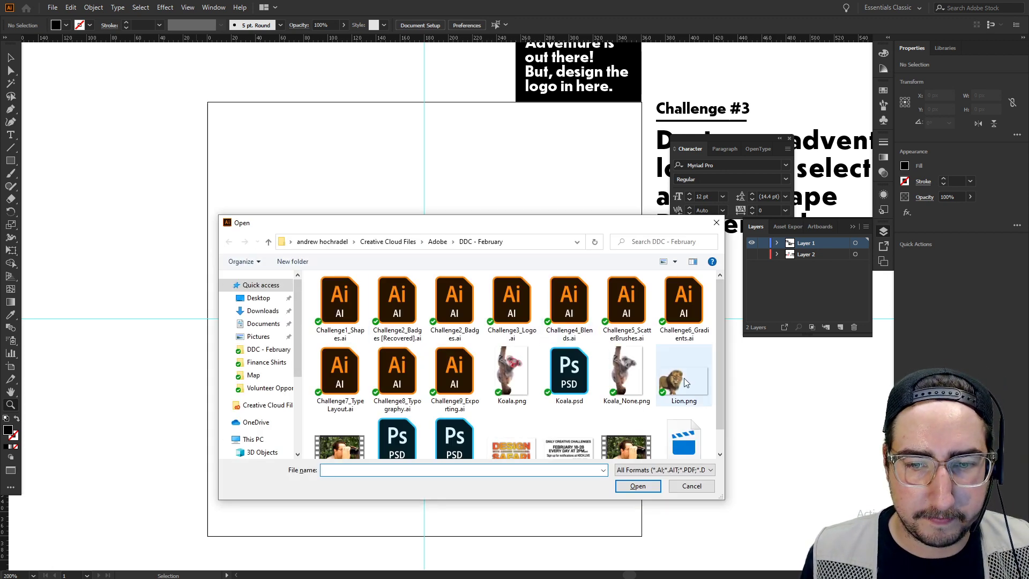
double_click(686, 382)
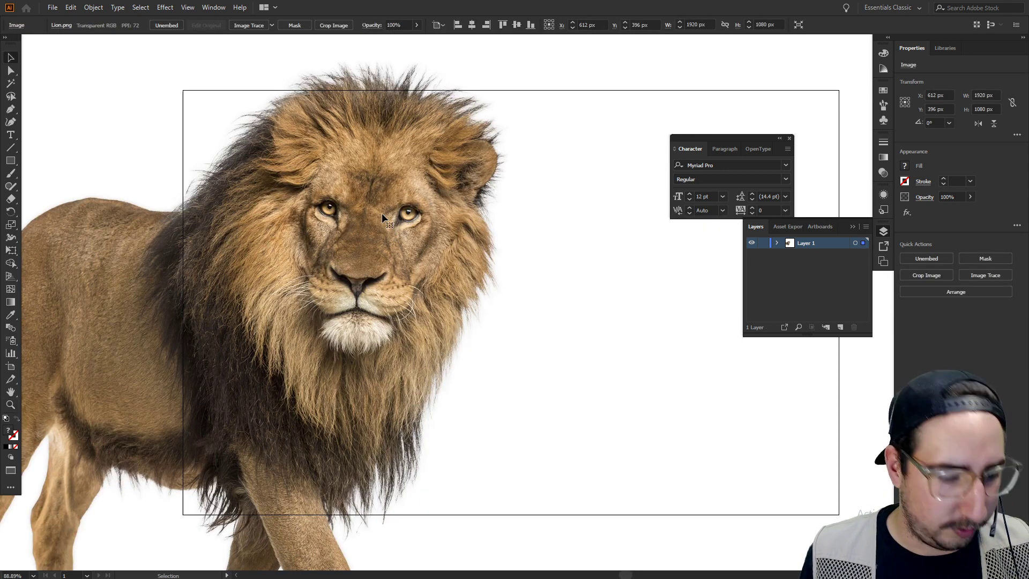
key(a)
key(ctrl+c)
key(ctrl+w)
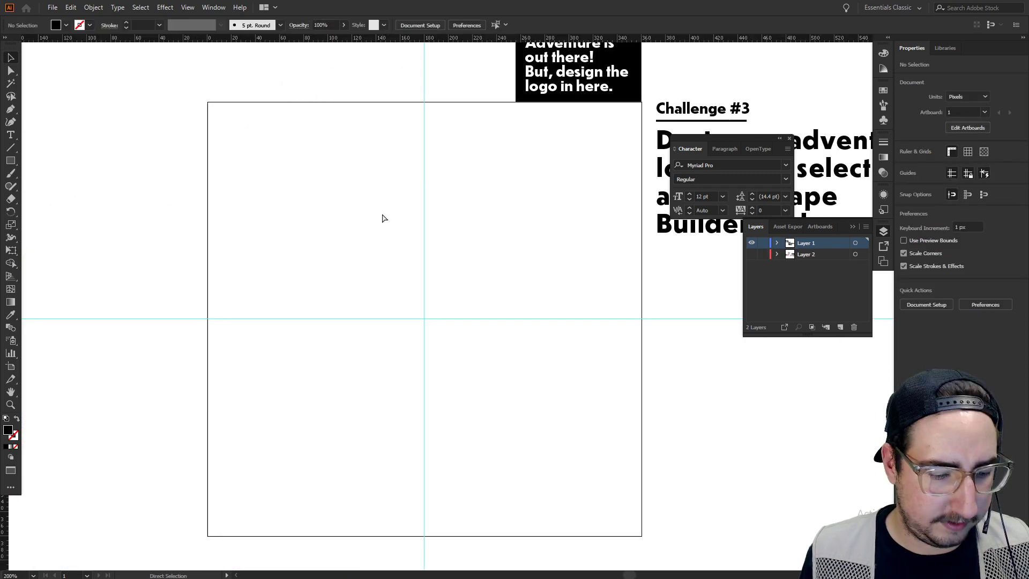
key(ctrl+v)
key(s)
drag(464, 113, 399, 115)
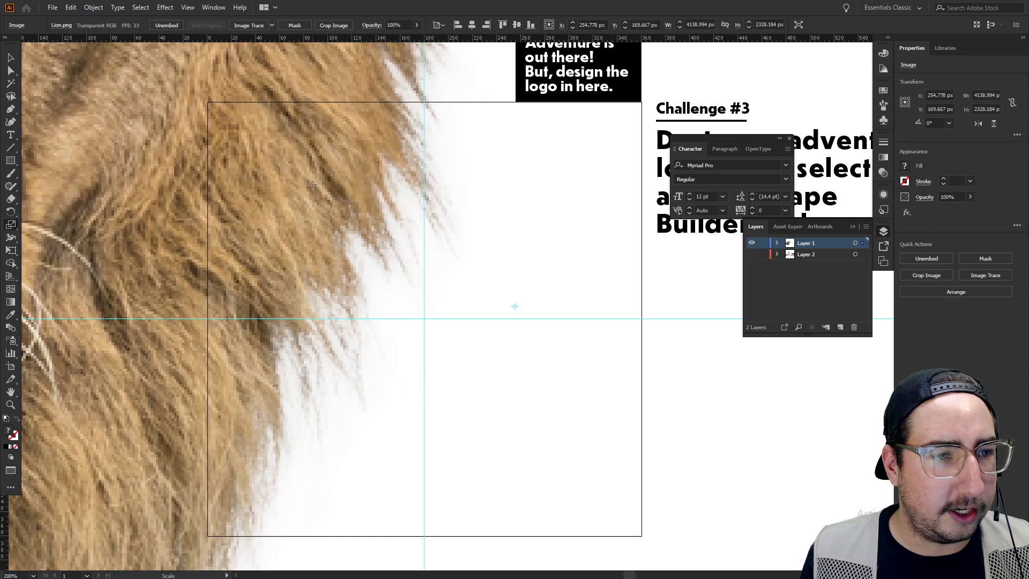
key(v)
key(ctrl+z)
drag(490, 474, 369, 444)
key(ctrl+z)
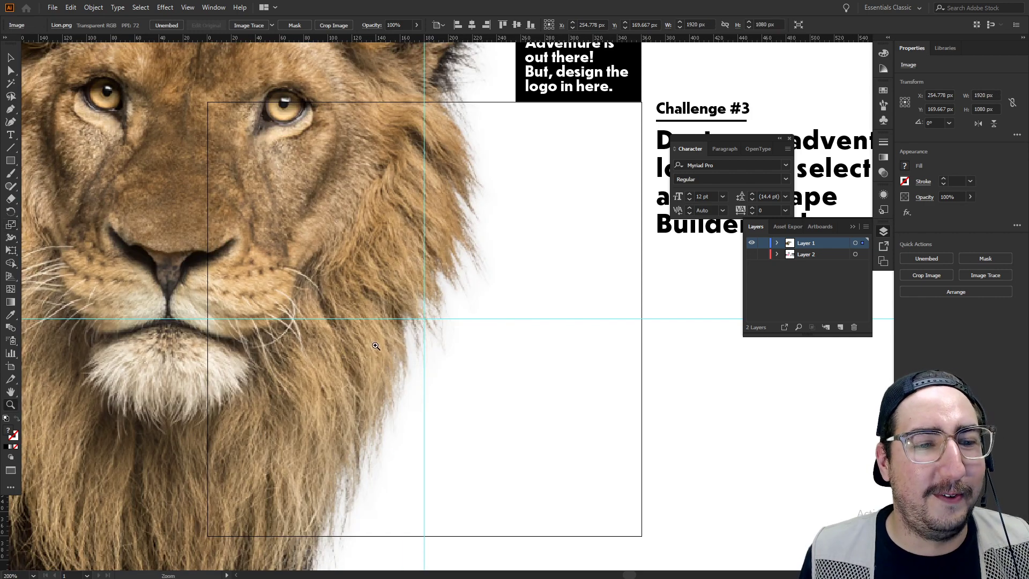
Scale the lion image down to about 609 px wide and place it outside the artboard, below its lower-left corner
key(ctrl+minus)
key(ctrl+minus)
key(ctrl+minus)
drag(599, 440, 610, 283)
key(ctrl+z)
drag(498, 440, 574, 387)
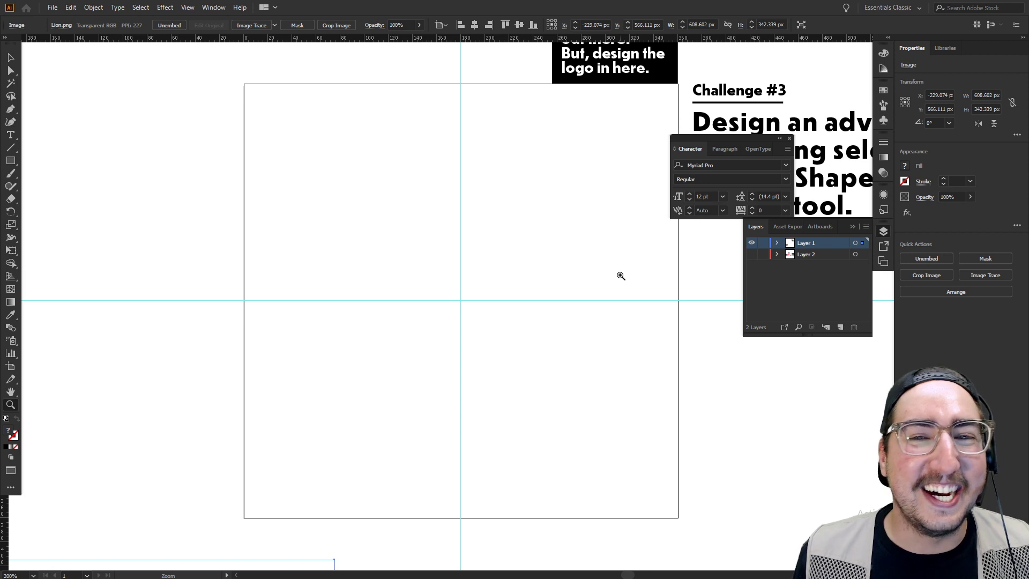
drag(464, 286, 463, 285)
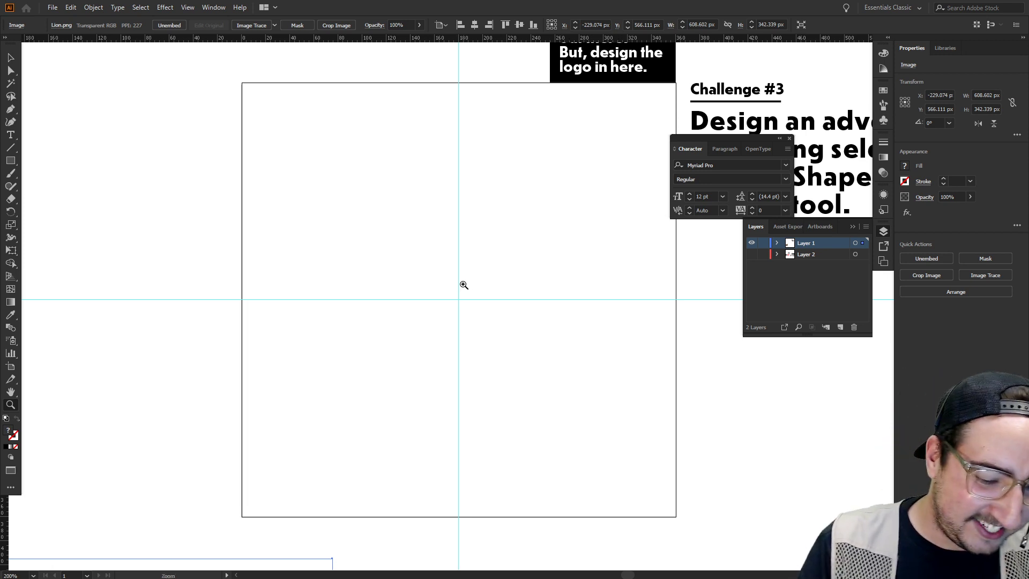
key(l)
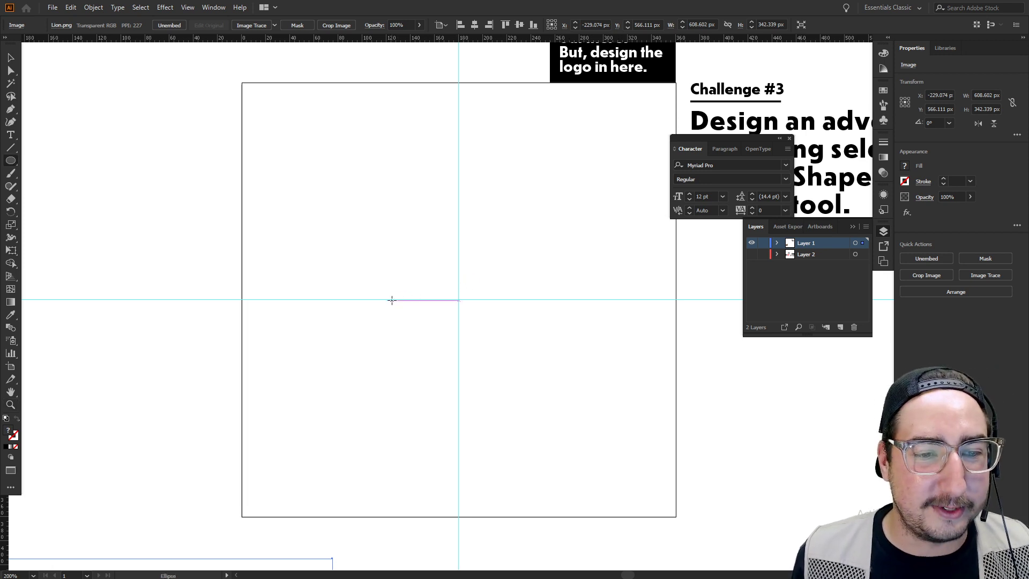
drag(392, 301, 319, 203)
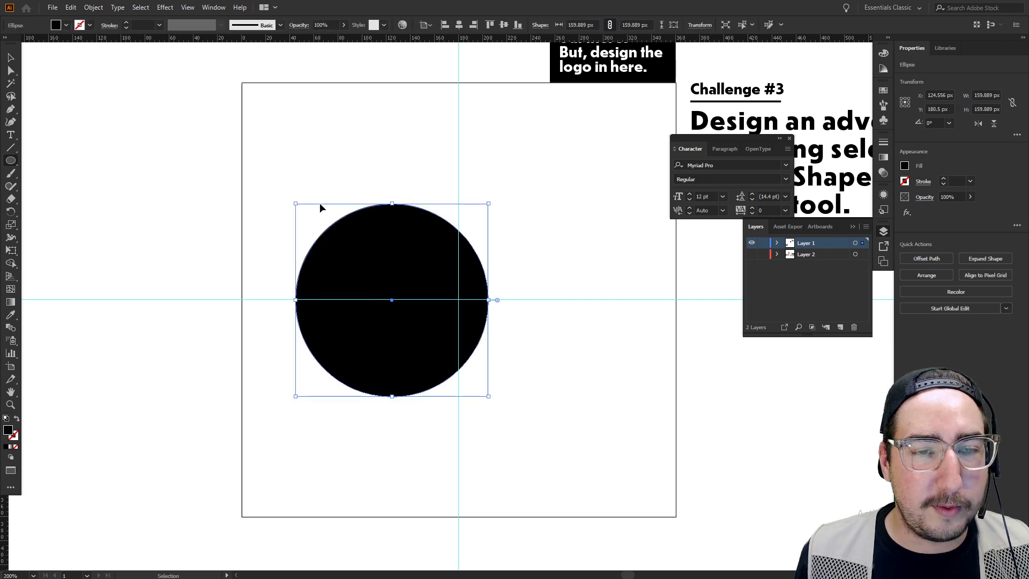
key(ctrl+z)
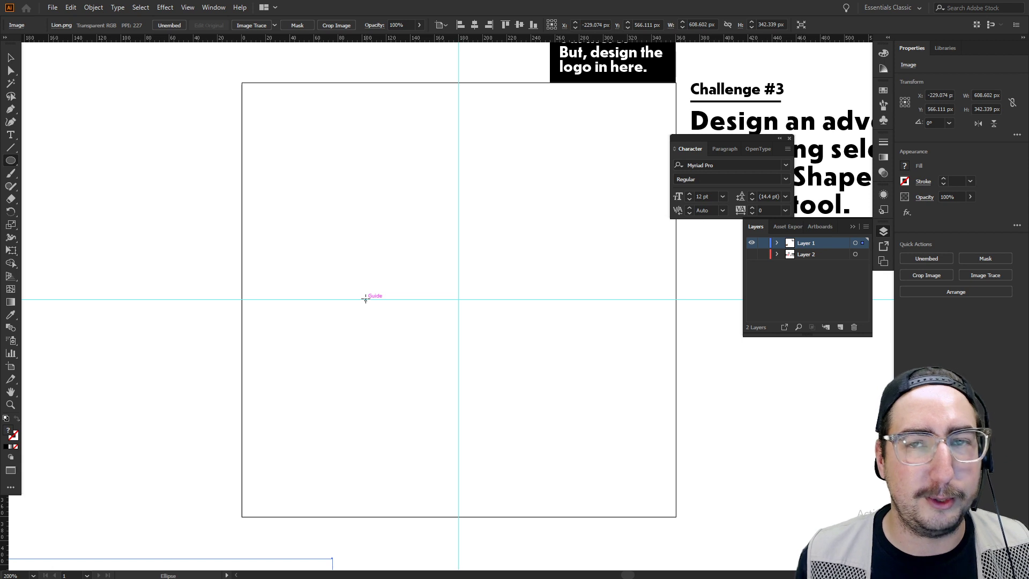
Draw a black circle about 228 px in diameter centred on the horizontal guide, keeping no smaller circle on top of it
drag(366, 299, 228, 162)
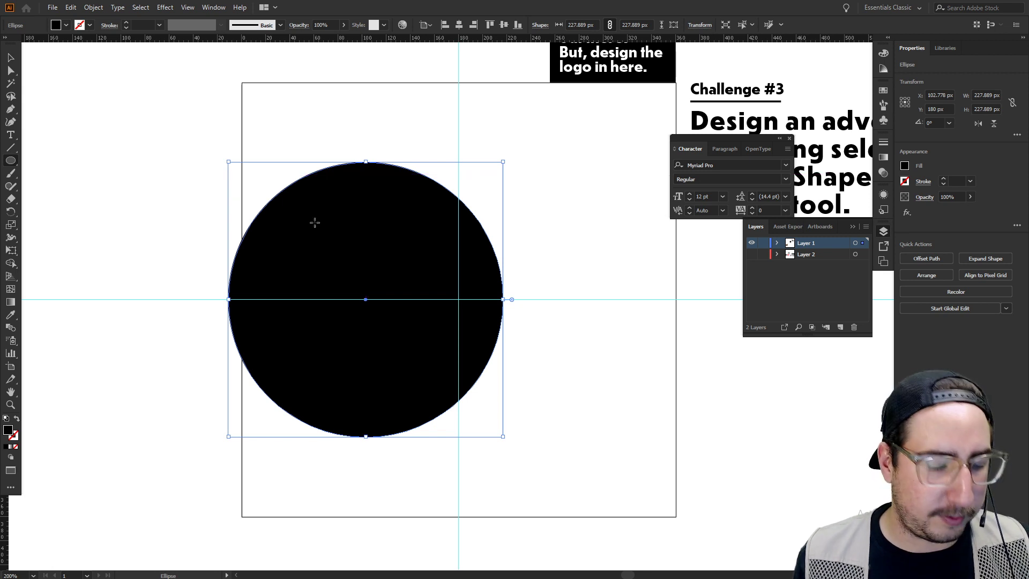
drag(342, 216, 261, 150)
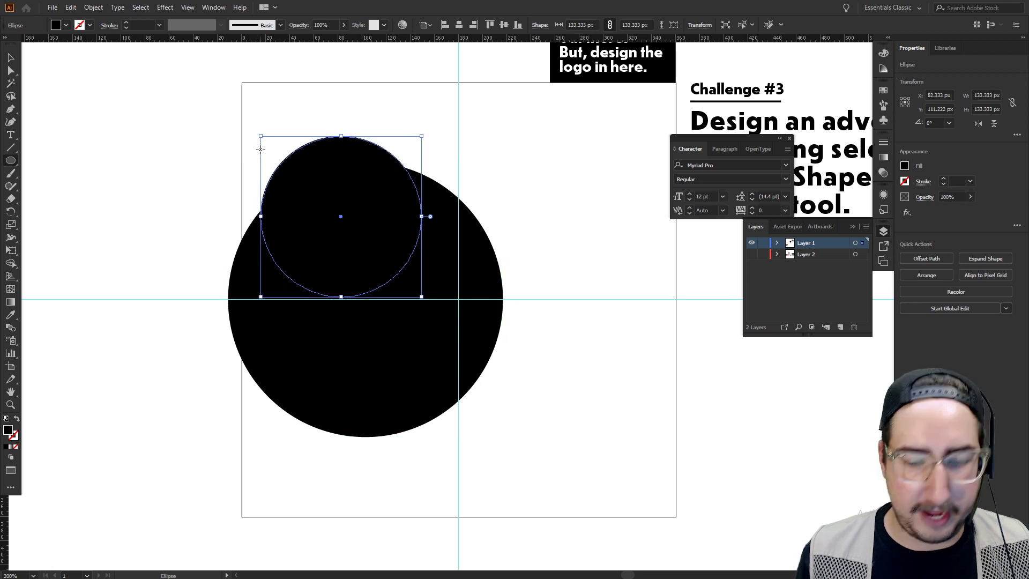
key(Delete)
Duplicate the circle to the right along the horizontal guide, overlapping the original, with the copy's centre at about X 236 px
key(v)
click(312, 219)
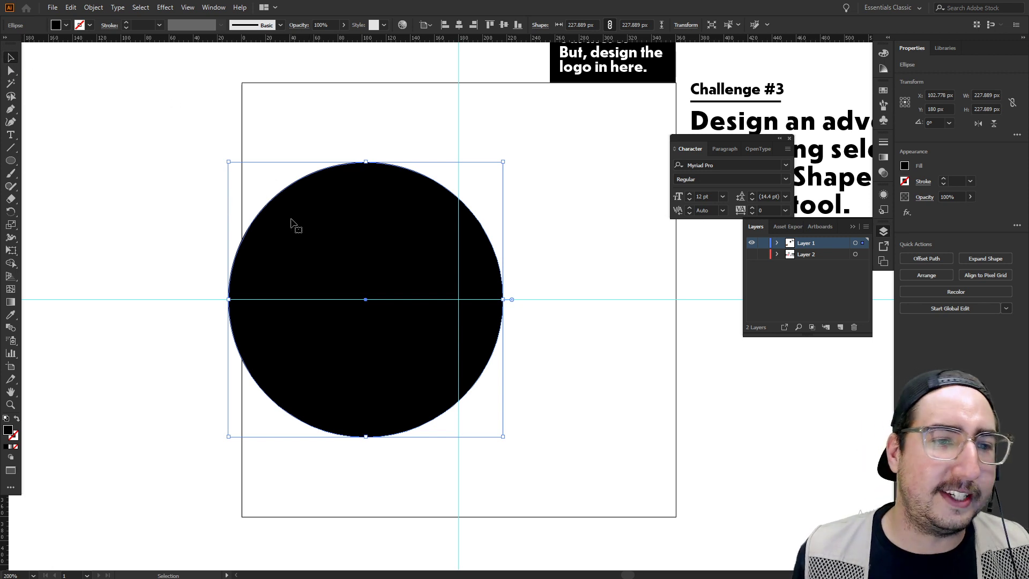
drag(292, 222, 451, 222)
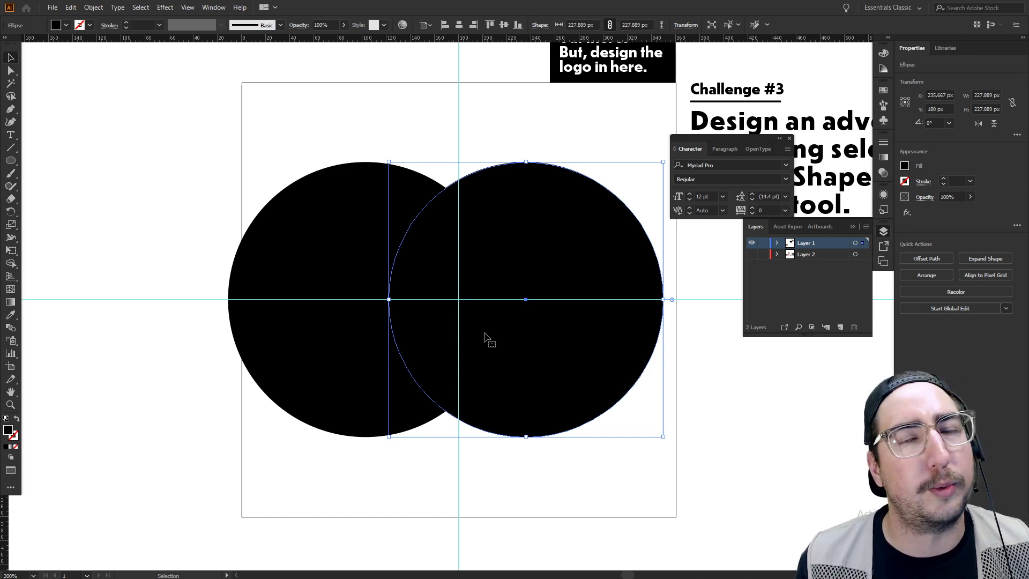
Switch the artwork to outline view, deselect the circles, and hide the guides
key(a)
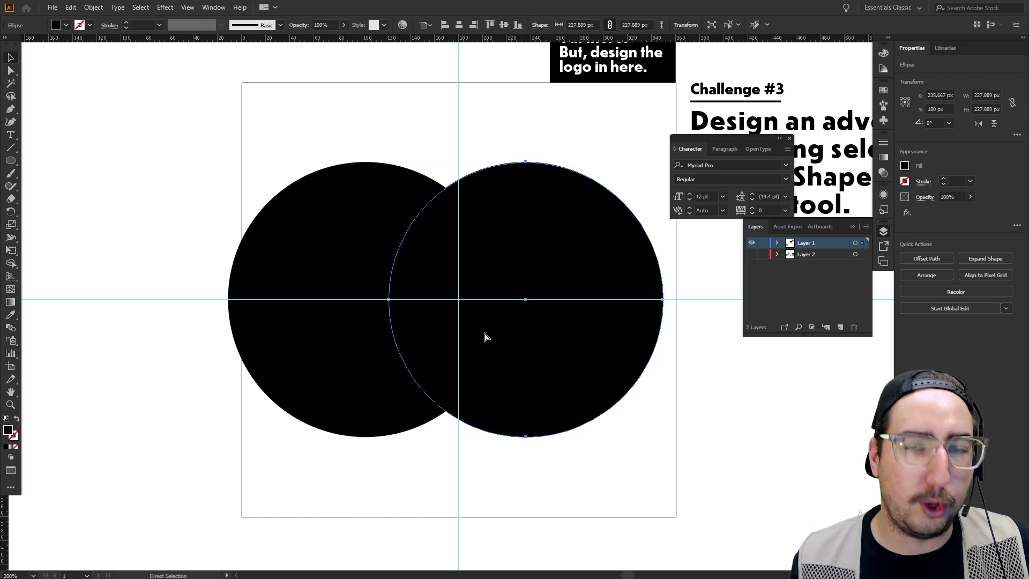
key(v)
key(ctrl+y)
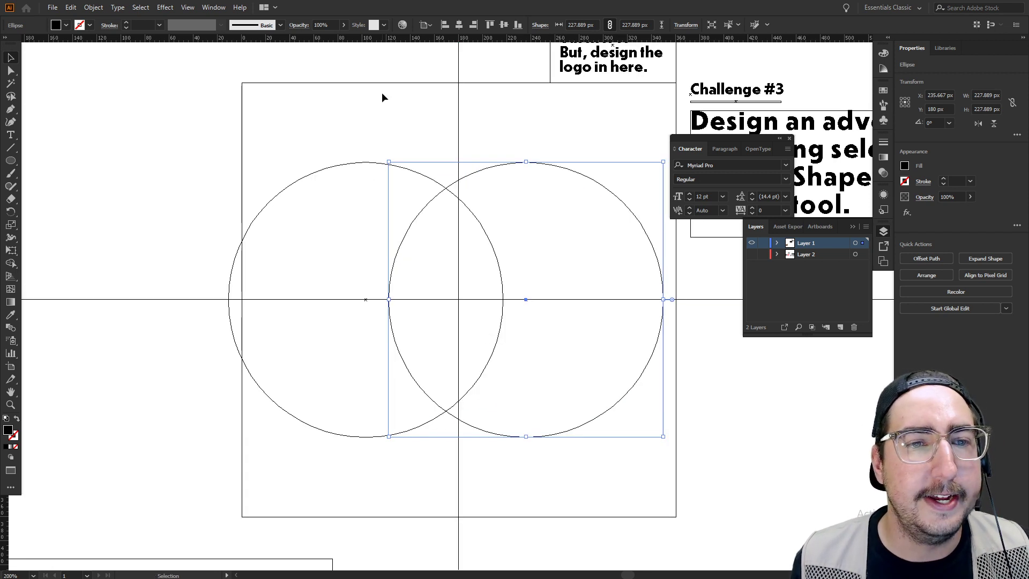
click(392, 117)
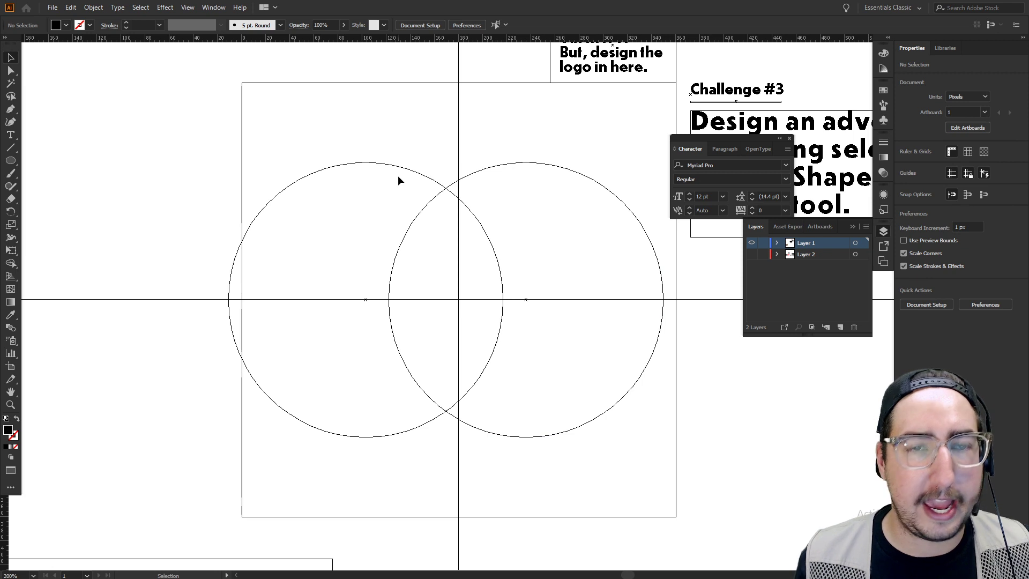
key(ctrl+semicolon)
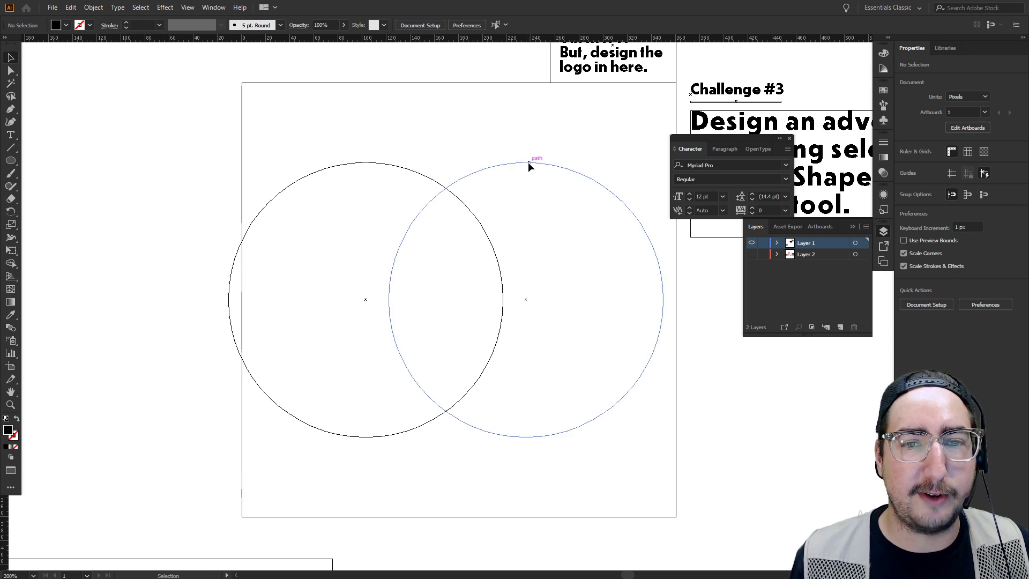
Place a third copy of the circle below and between the two overlapping circles, and group the upper two
drag(529, 162, 454, 257)
click(435, 285)
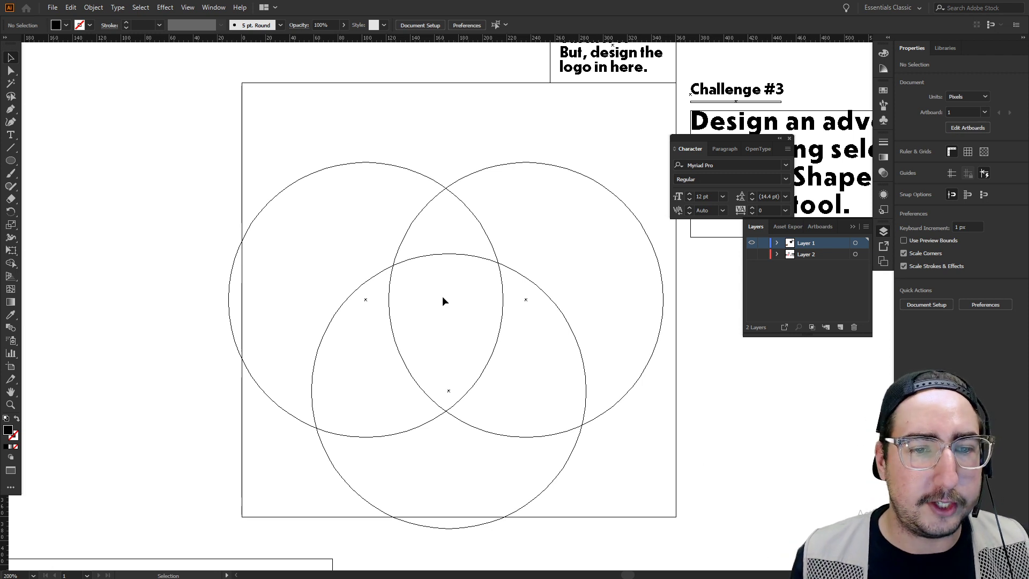
drag(384, 150, 542, 219)
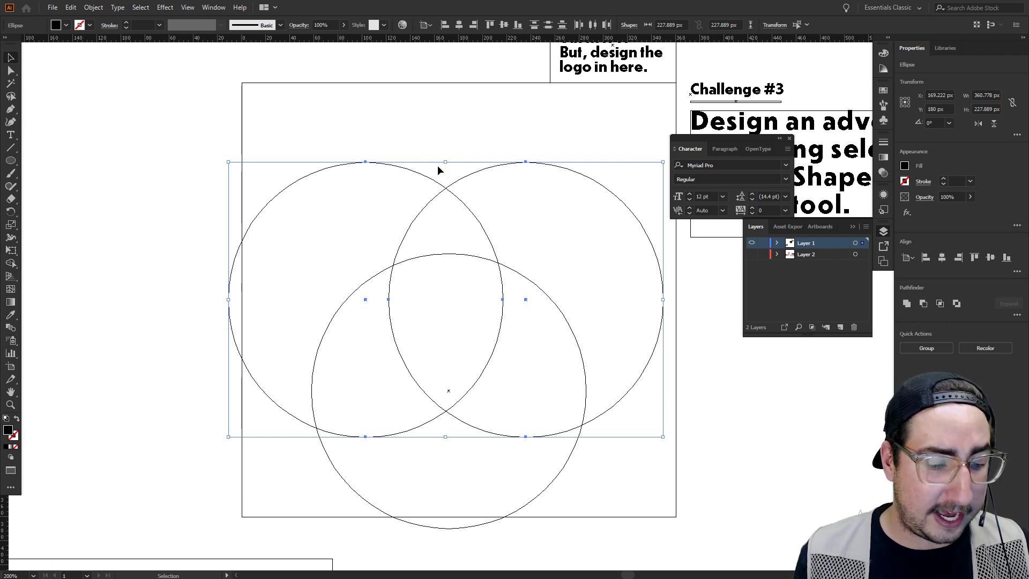
key(ctrl+g)
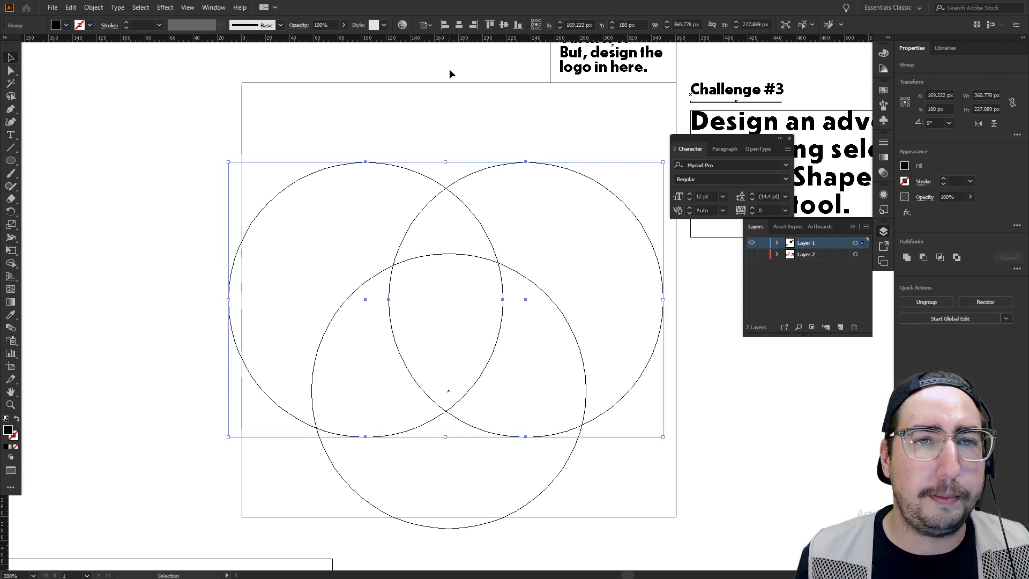
Centre the lower circle horizontally on the grouped upper pair, using the group as the key object
shift+click(439, 258)
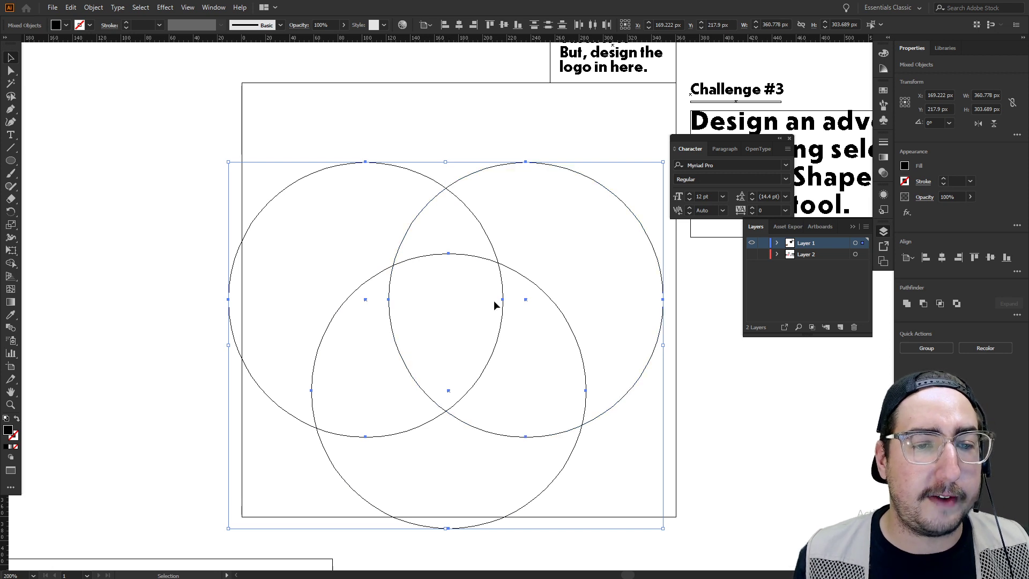
click(452, 184)
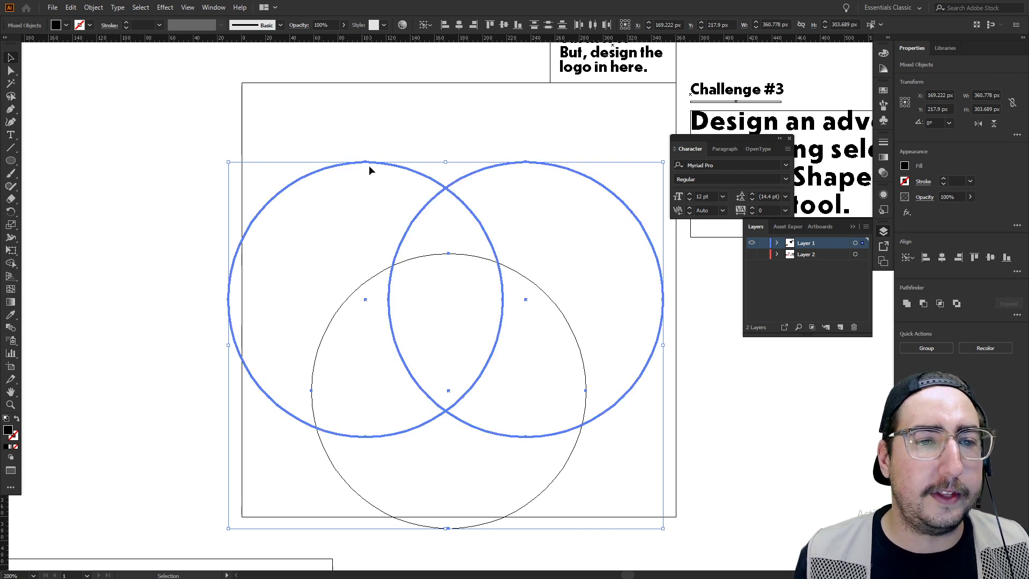
click(460, 25)
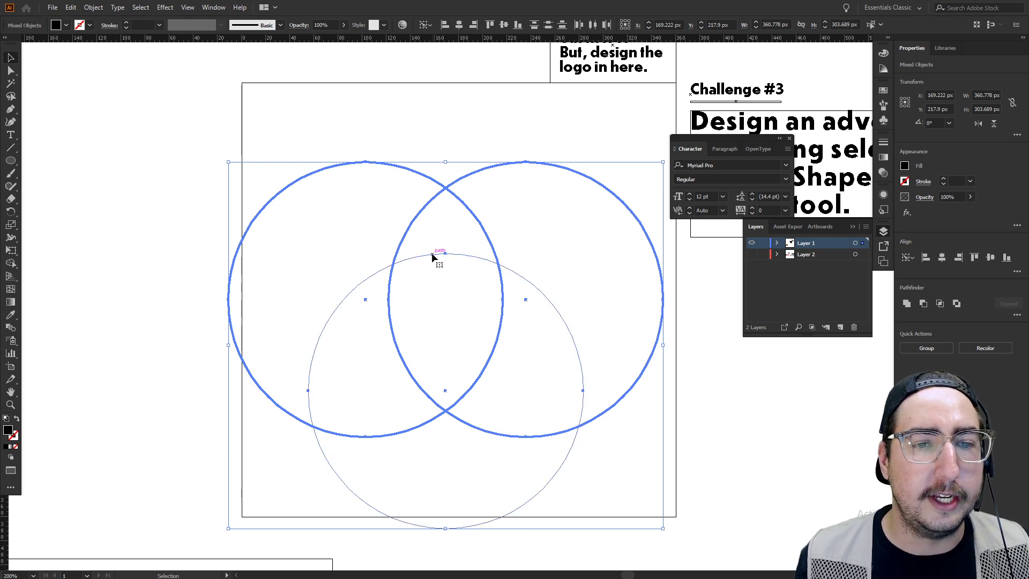
Move the lower circle straight down until its top point is at about Y 155 px, and deselect it
click(462, 172)
drag(445, 258, 445, 273)
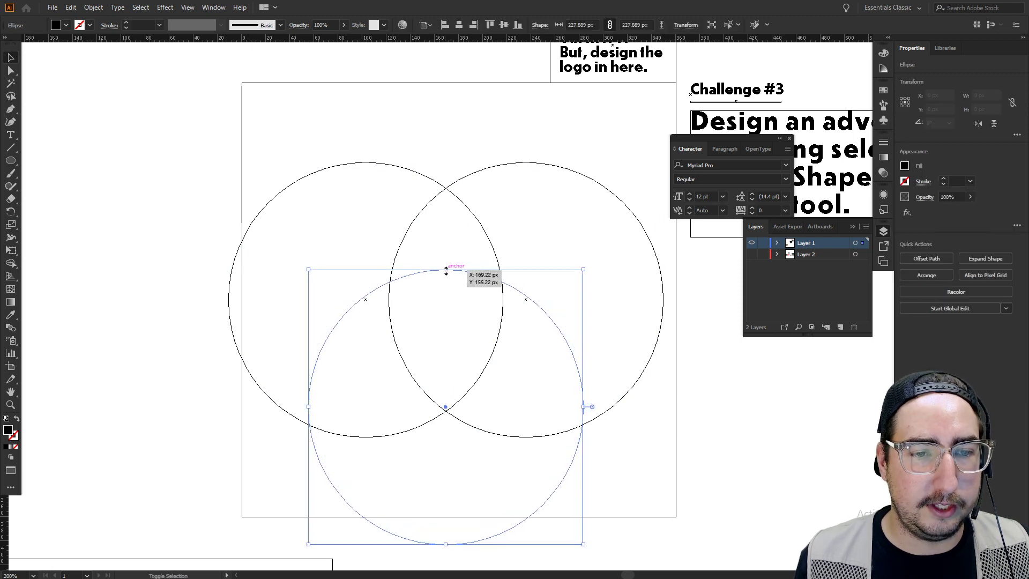
click(451, 131)
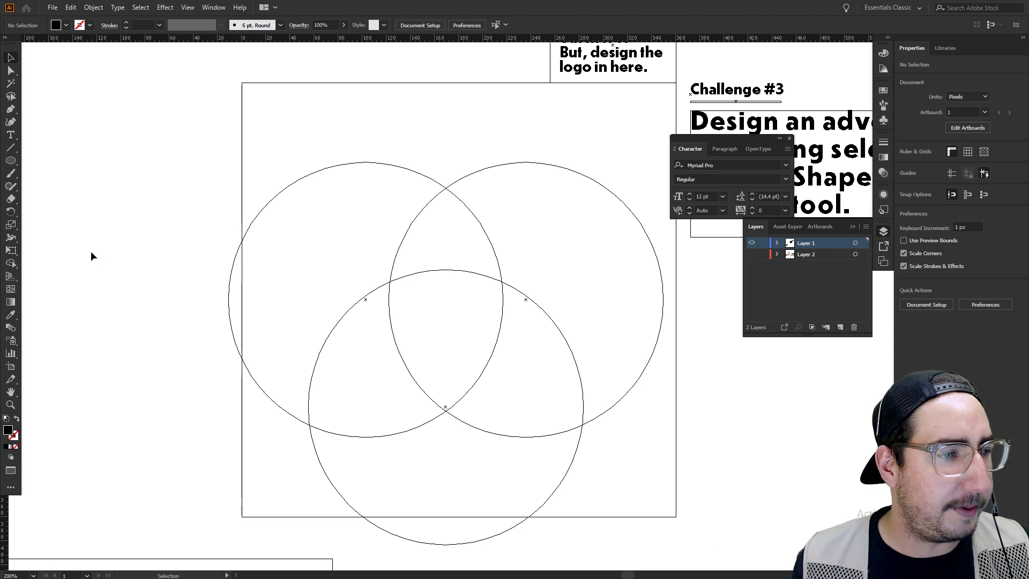
Select all three overlapping circles, activate the Shape Builder tool, and switch from outline view back to preview
click(11, 263)
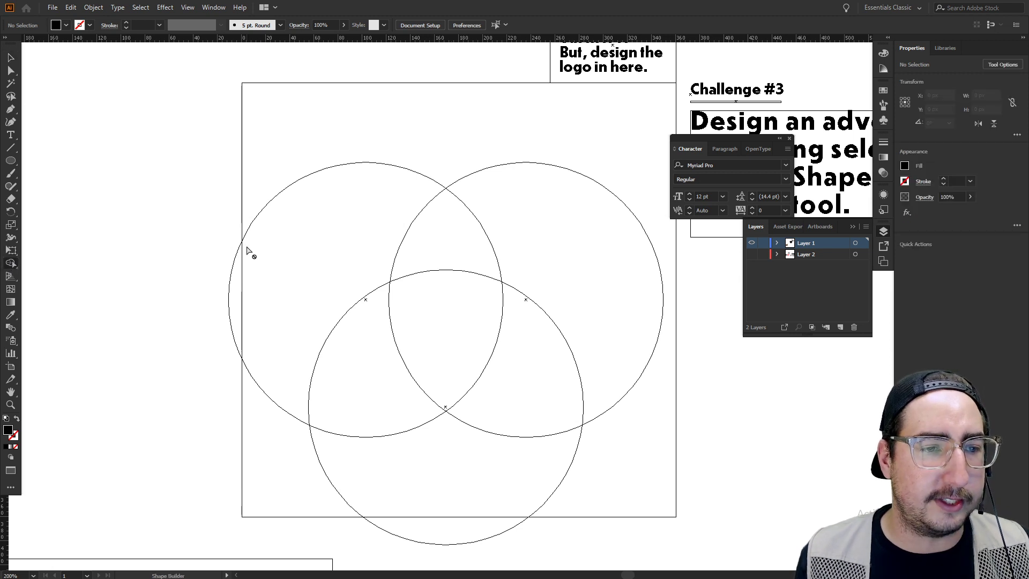
key(v)
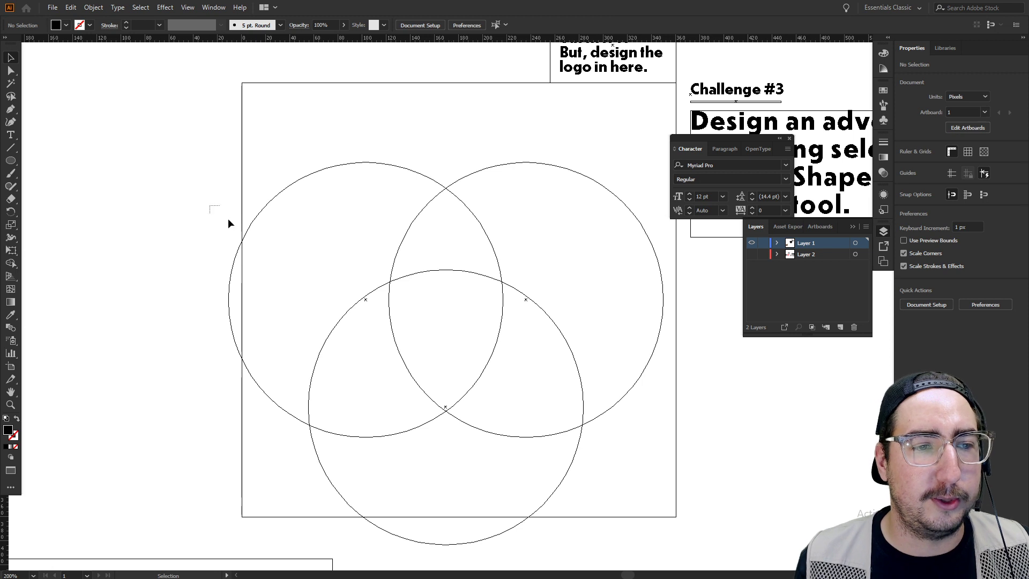
drag(229, 223, 615, 482)
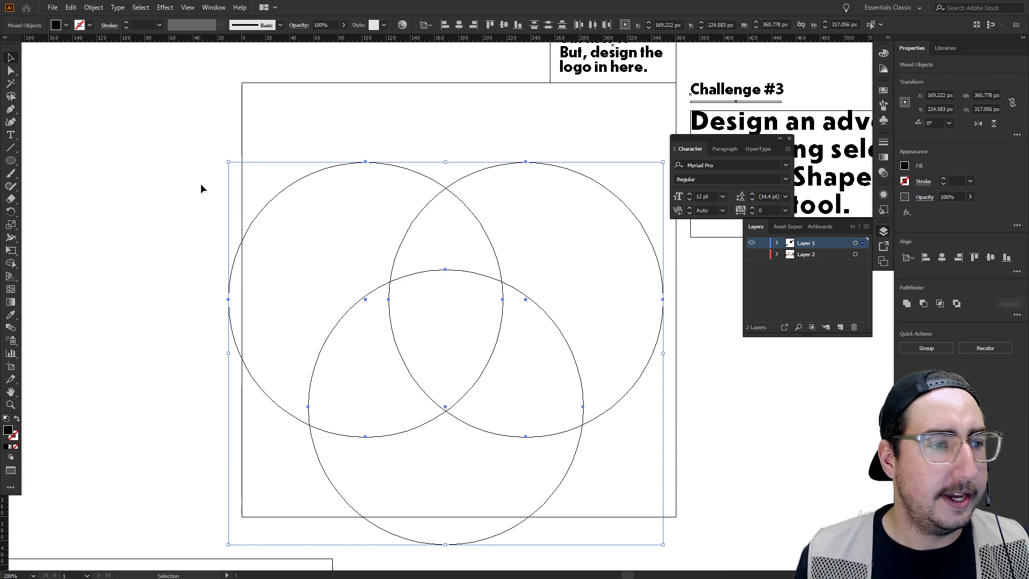
click(11, 263)
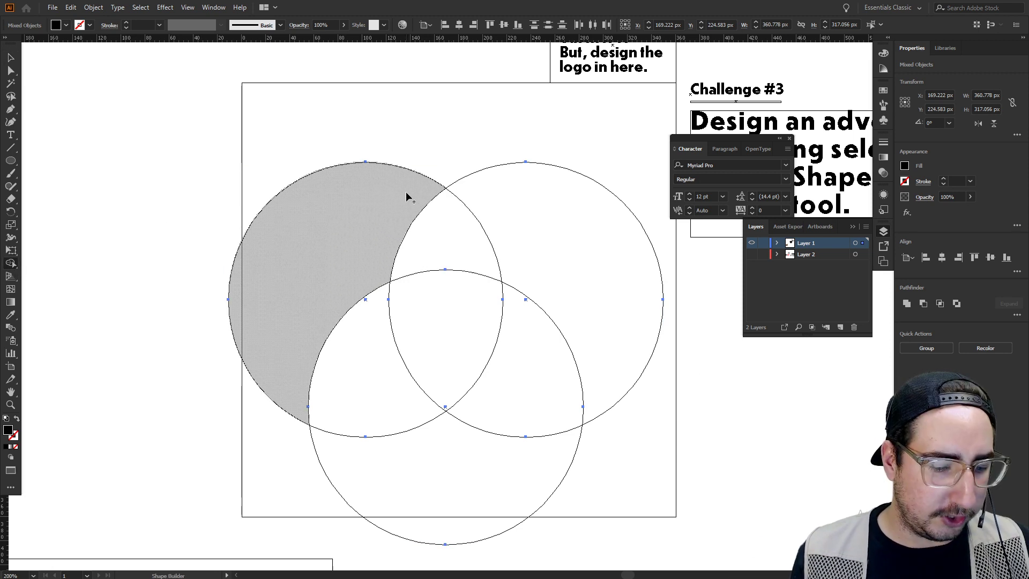
key(ctrl)
key(ctrl+y)
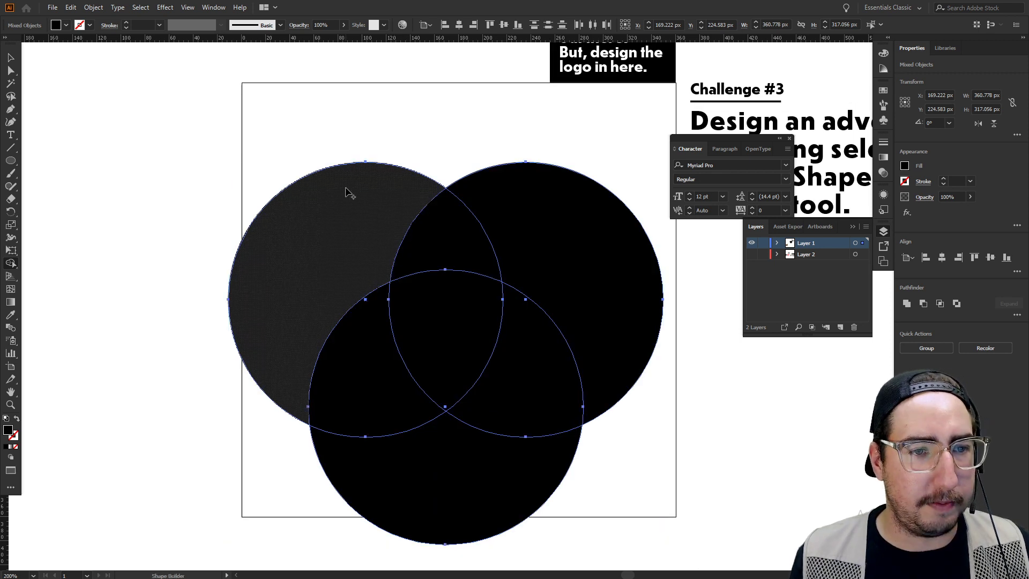
Ungroup the upper two circles and fill the right one with teal
key(v)
click(340, 135)
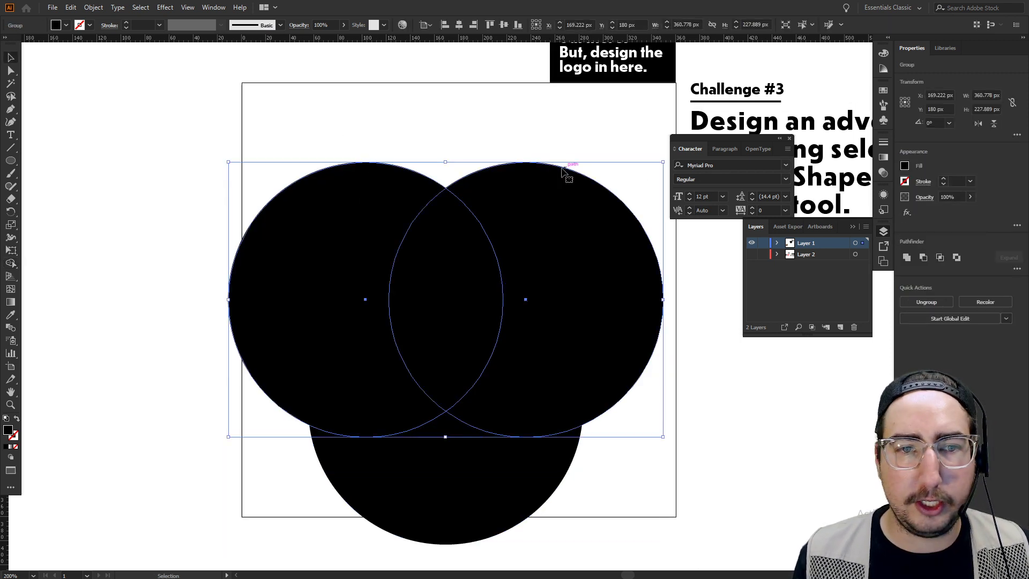
key(ctrl+shift+a)
click(547, 212)
click(884, 90)
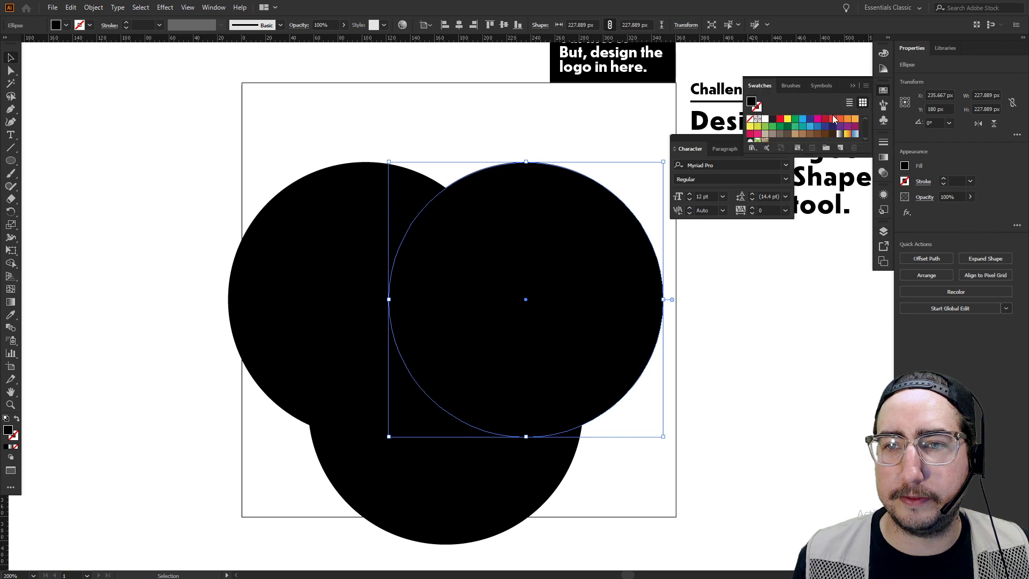
click(803, 127)
Fill the upper left circle with orange and the lower circle with red, and deselect
click(362, 214)
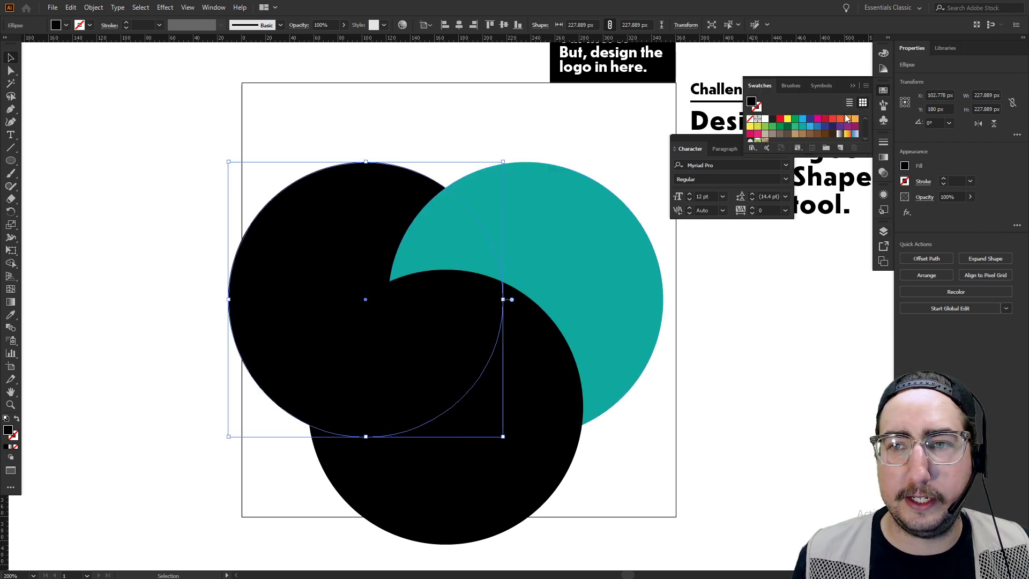
click(847, 118)
click(558, 360)
click(802, 126)
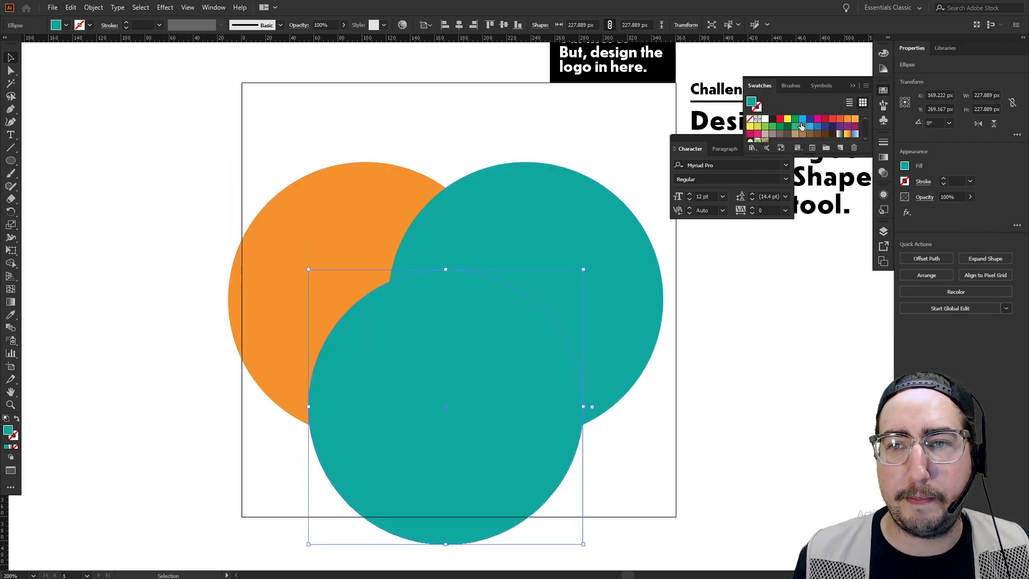
click(780, 120)
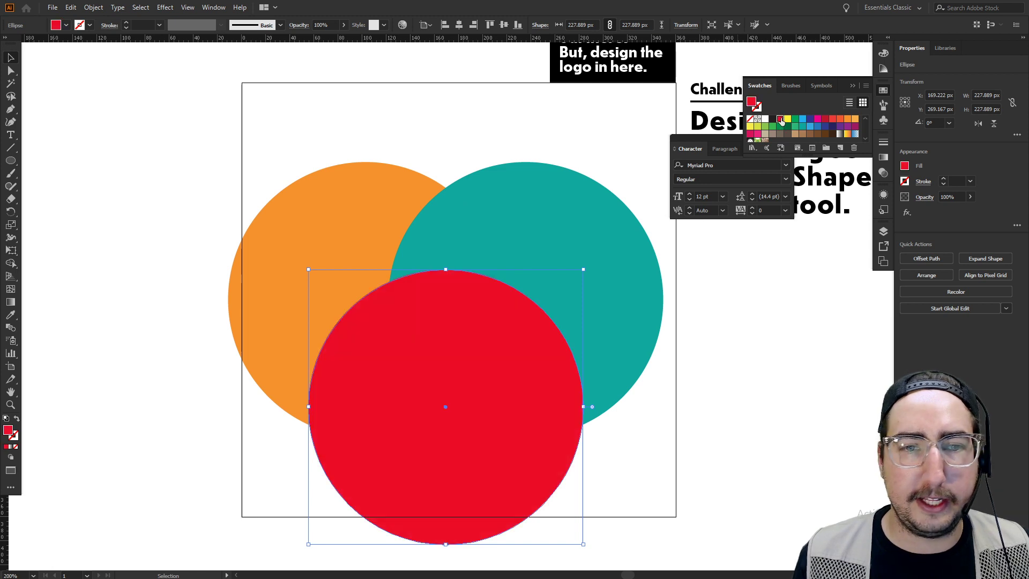
click(99, 153)
Merge all the outer regions of the three circles with the Shape Builder, leaving the central shield separate
drag(243, 181, 576, 429)
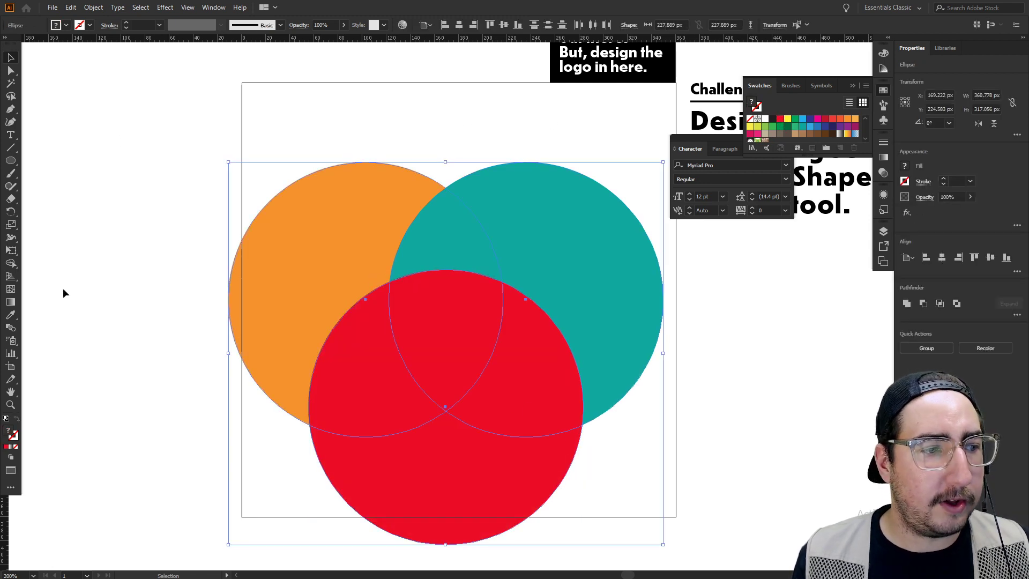
click(10, 263)
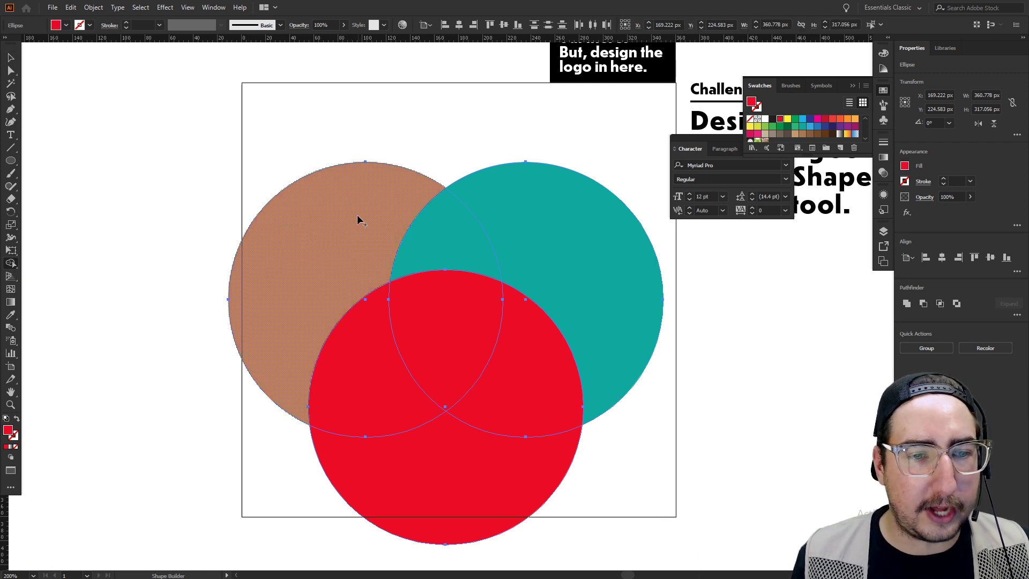
mouse_move(356, 218)
mouse_down()
mouse_move(320, 242)
mouse_move(316, 268)
mouse_move(350, 406)
mouse_move(404, 458)
mouse_move(446, 470)
mouse_move(489, 458)
mouse_move(551, 390)
mouse_move(573, 336)
mouse_move(572, 283)
mouse_move(547, 241)
mouse_move(378, 226)
mouse_up()
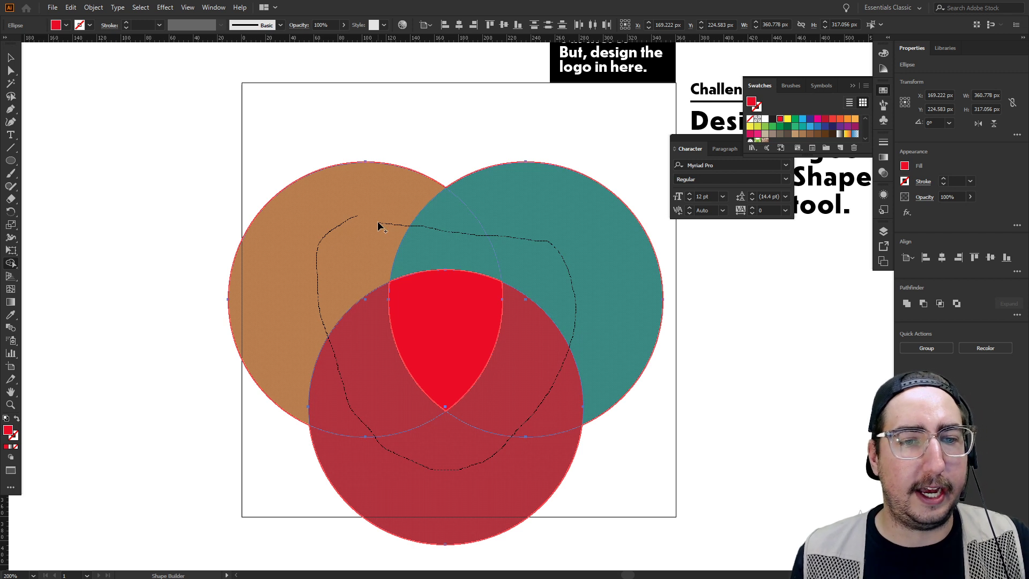
mouse_move(379, 225)
mouse_down()
mouse_move(487, 212)
mouse_move(413, 216)
mouse_up()
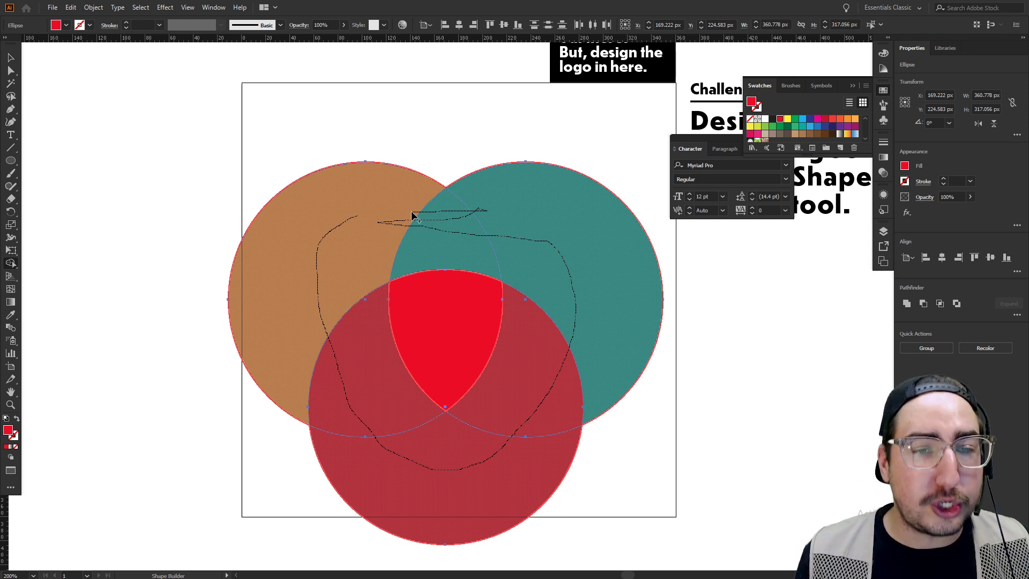
drag(413, 216, 361, 218)
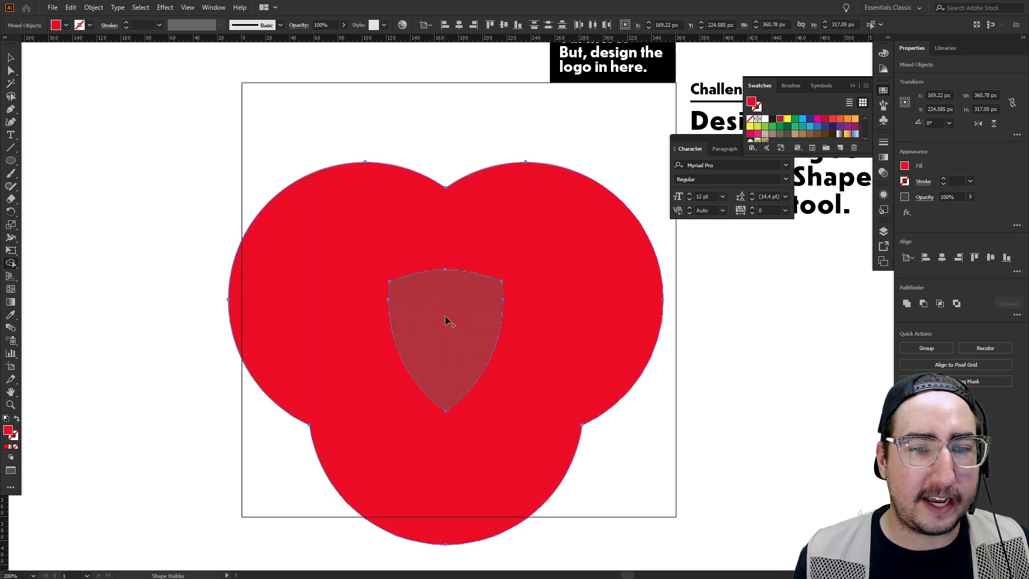
Fill the central shield shape with green and deselect it
key(a)
click(464, 303)
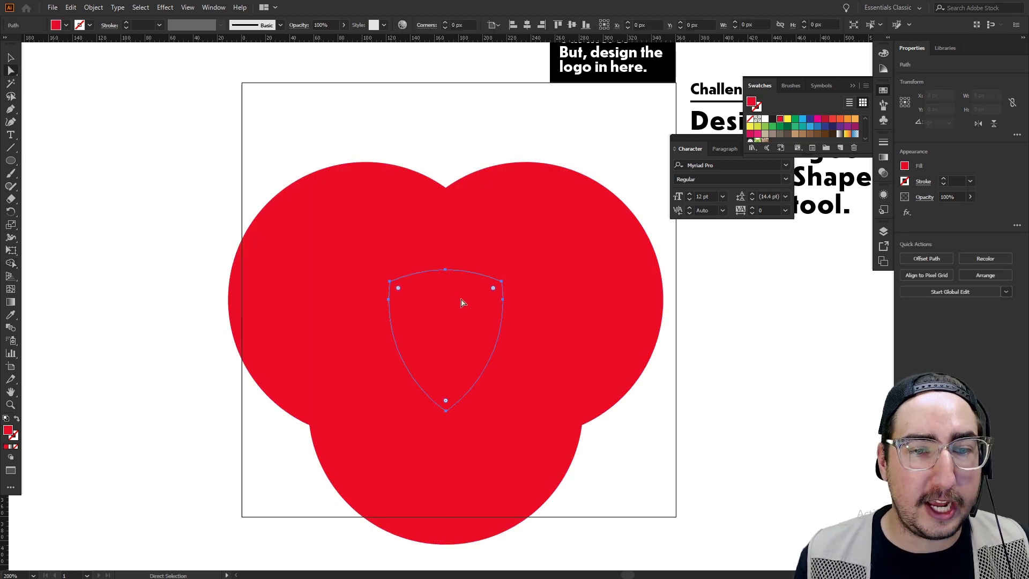
click(796, 119)
click(493, 131)
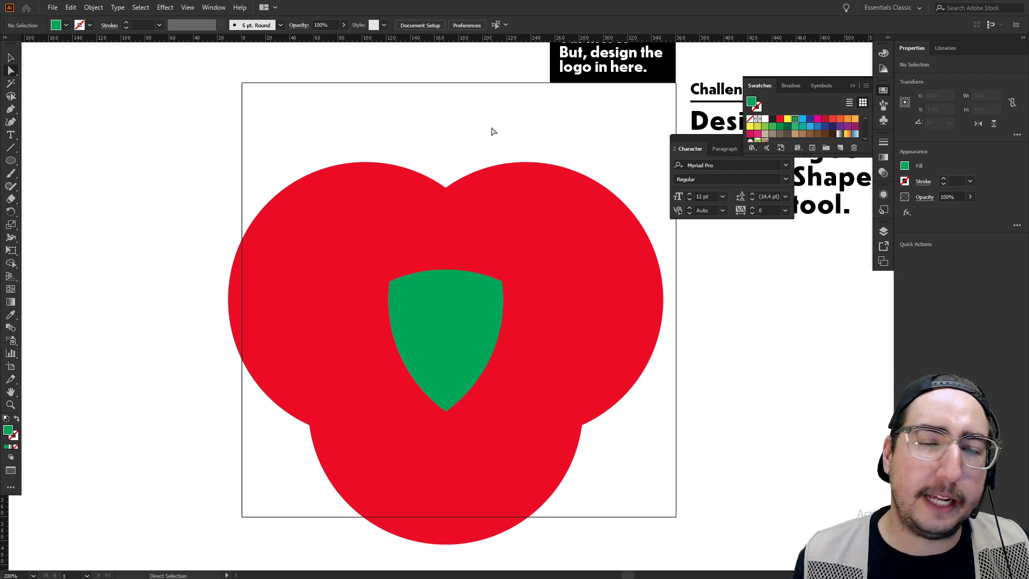
Undo the green fill and the merge of the outer regions, going back to the three coloured circles, and deselect
click(525, 252)
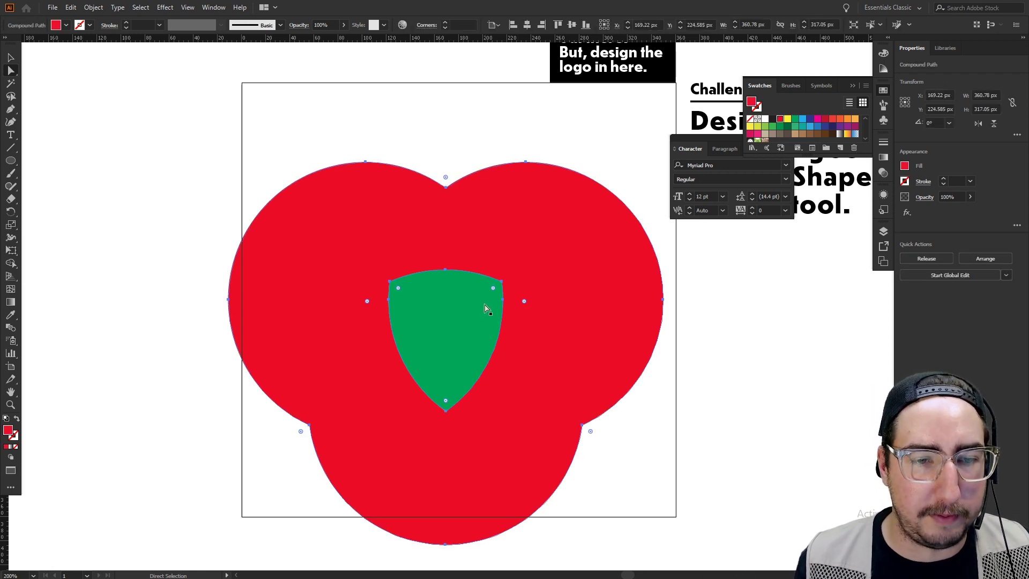
click(454, 321)
key(ctrl+z)
key(ctrl+z)
key(ctrl+z)
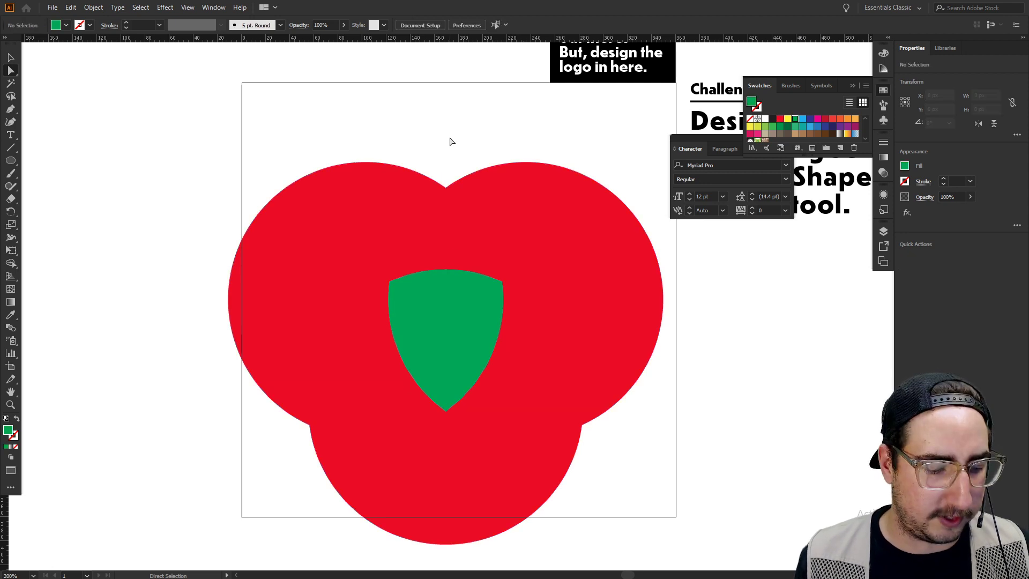
key(ctrl+z)
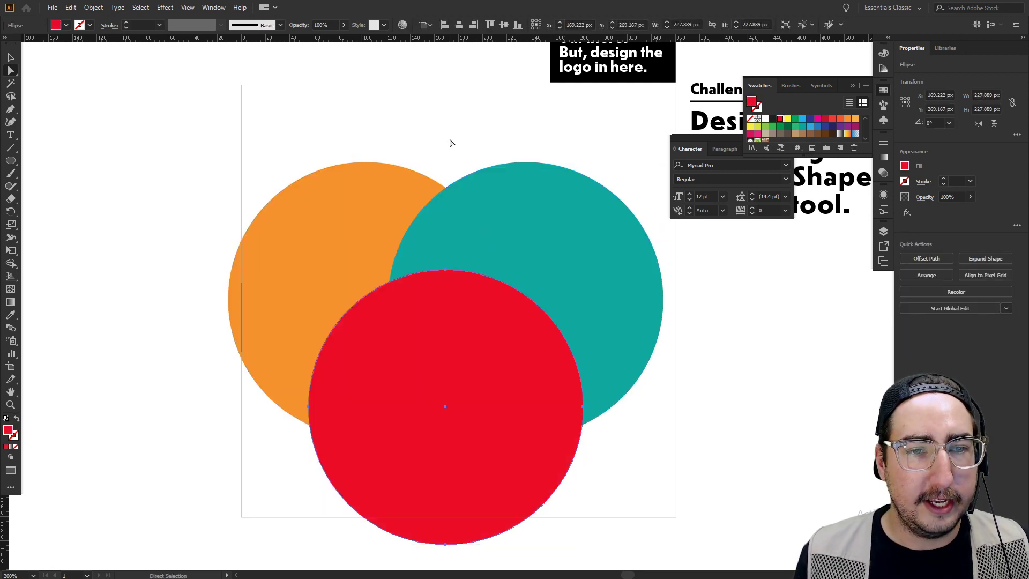
click(448, 141)
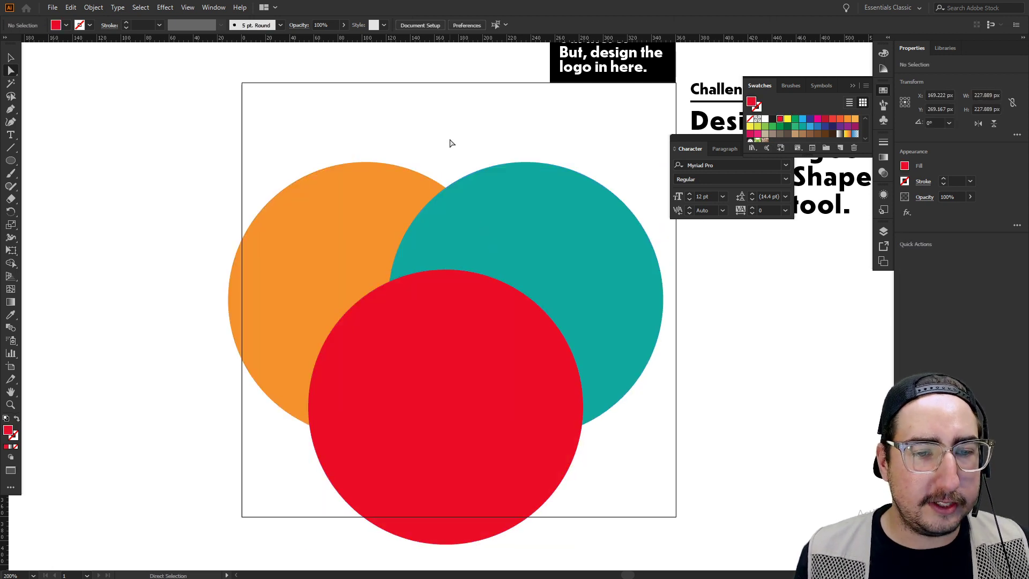
Switch to outline view and select all three circles for the Shape Builder tool
click(11, 265)
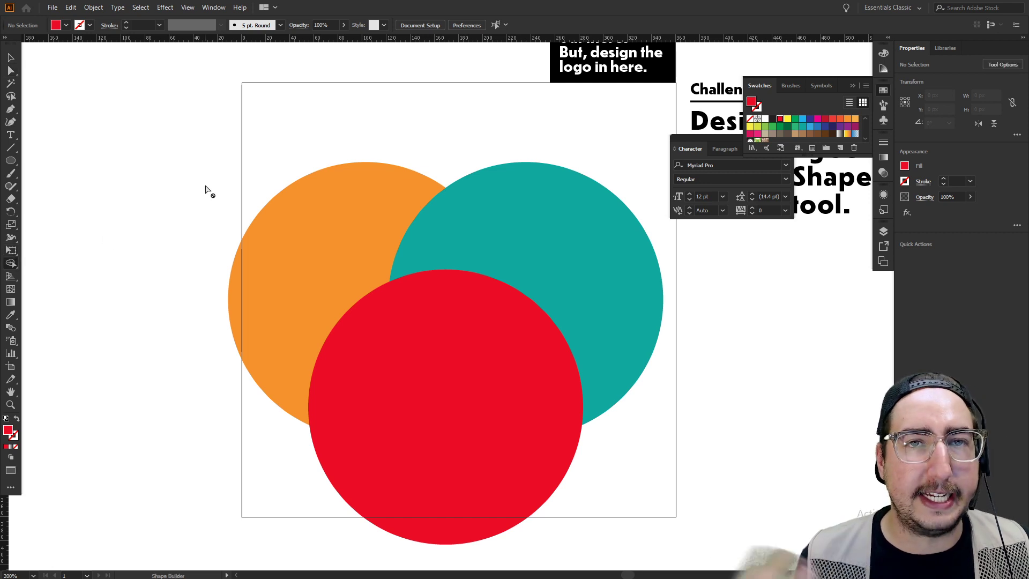
key(ctrl)
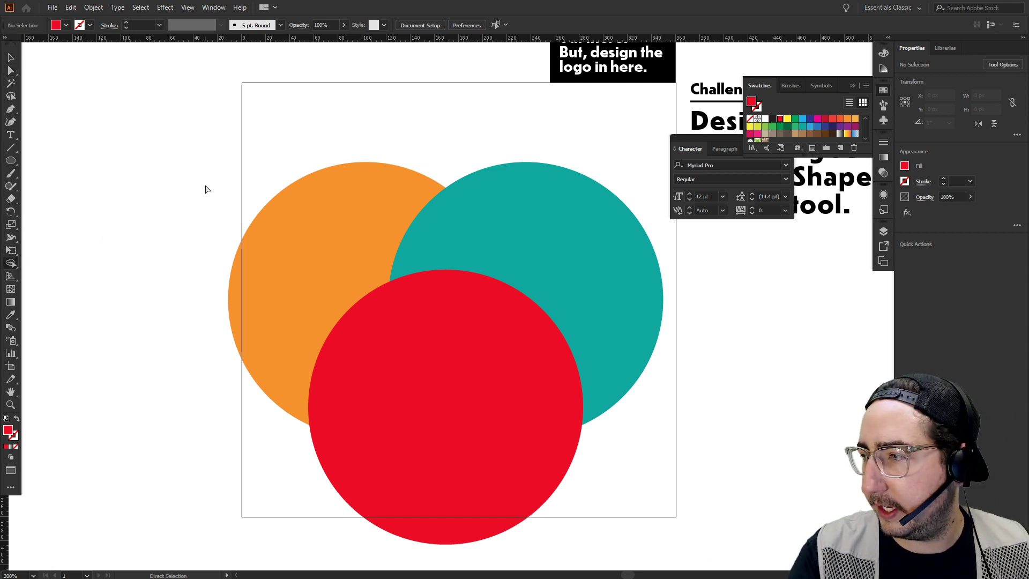
key(ctrl+y)
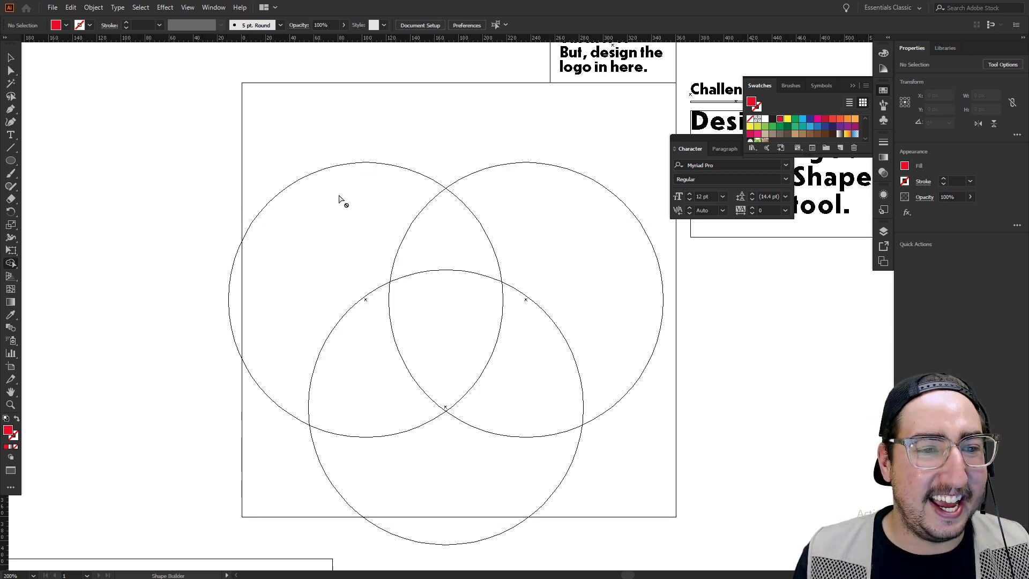
key(v)
drag(235, 160, 558, 456)
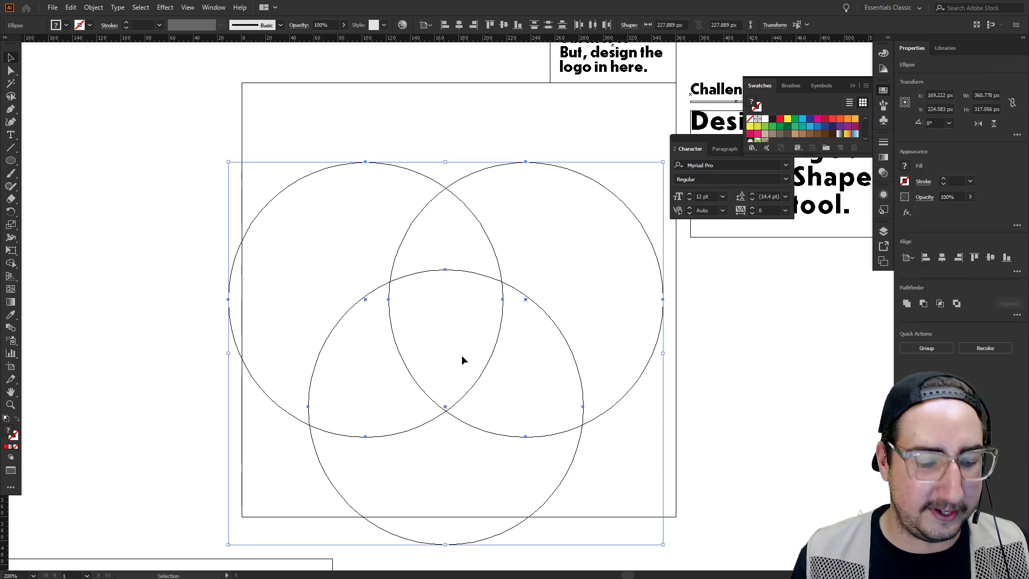
key(shift+m)
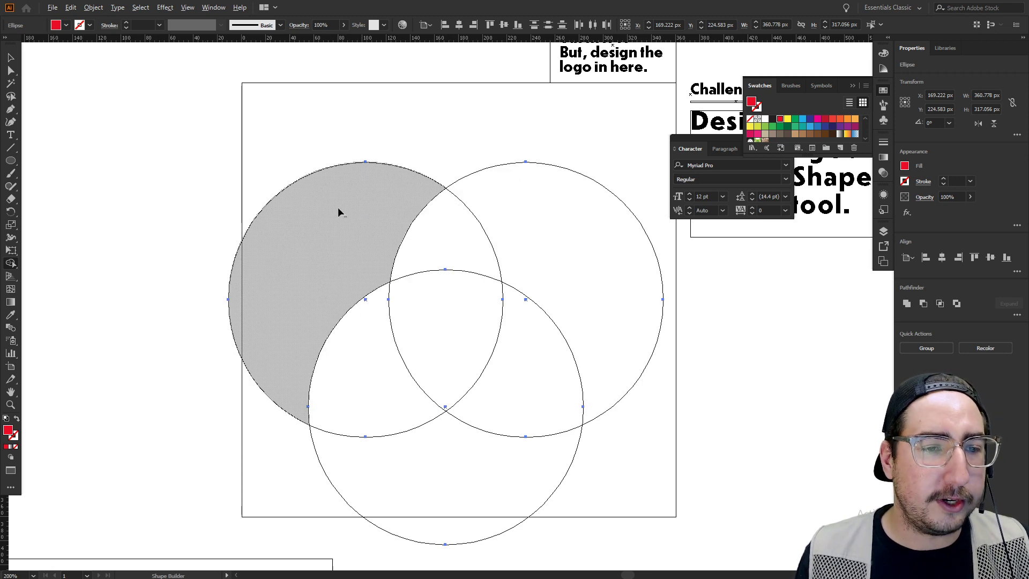
Erase all regions around the central shield with the Shape Builder in one stroke, and return to preview
mouse_move(347, 213)
mouse_down()
mouse_move(337, 302)
mouse_move(352, 389)
mouse_move(385, 444)
mouse_move(426, 466)
mouse_move(484, 455)
mouse_move(518, 430)
mouse_move(576, 343)
mouse_move(585, 268)
mouse_move(531, 239)
mouse_move(432, 221)
mouse_move(383, 216)
mouse_move(324, 234)
mouse_move(449, 230)
mouse_move(360, 231)
mouse_move(335, 261)
mouse_move(343, 330)
mouse_move(413, 439)
mouse_move(466, 457)
mouse_up()
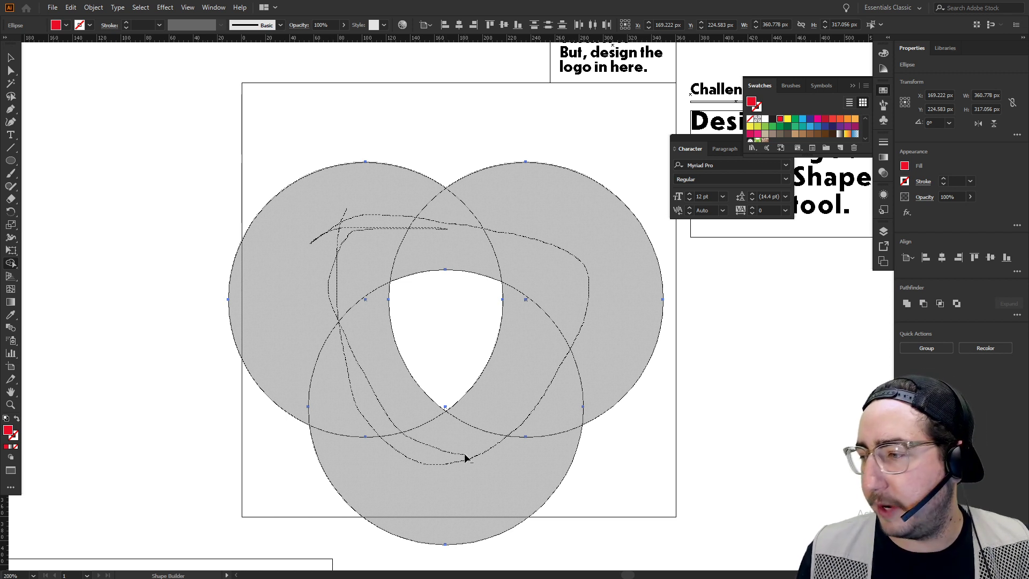
drag(465, 457, 465, 459)
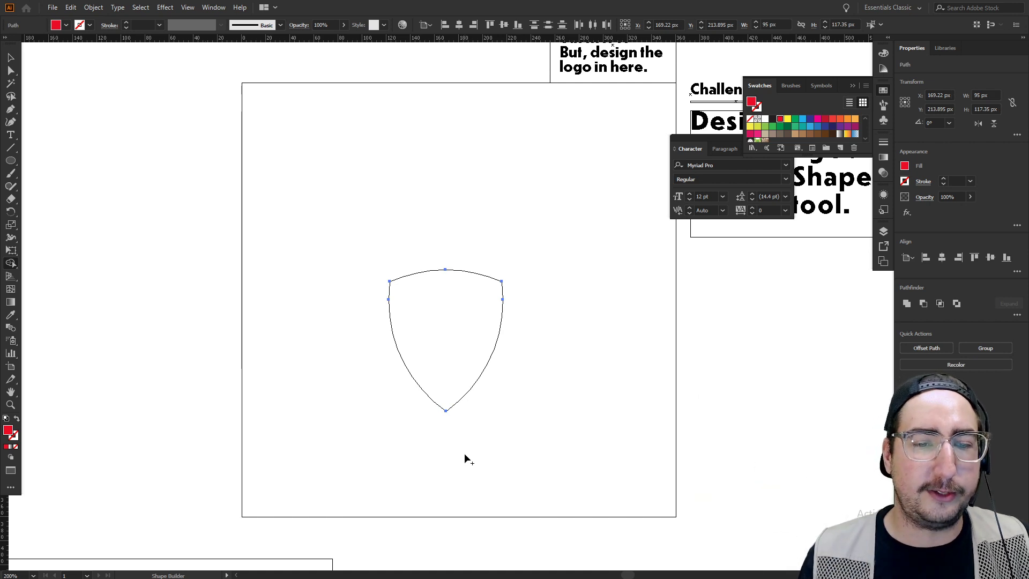
key(ctrl+y)
key(v)
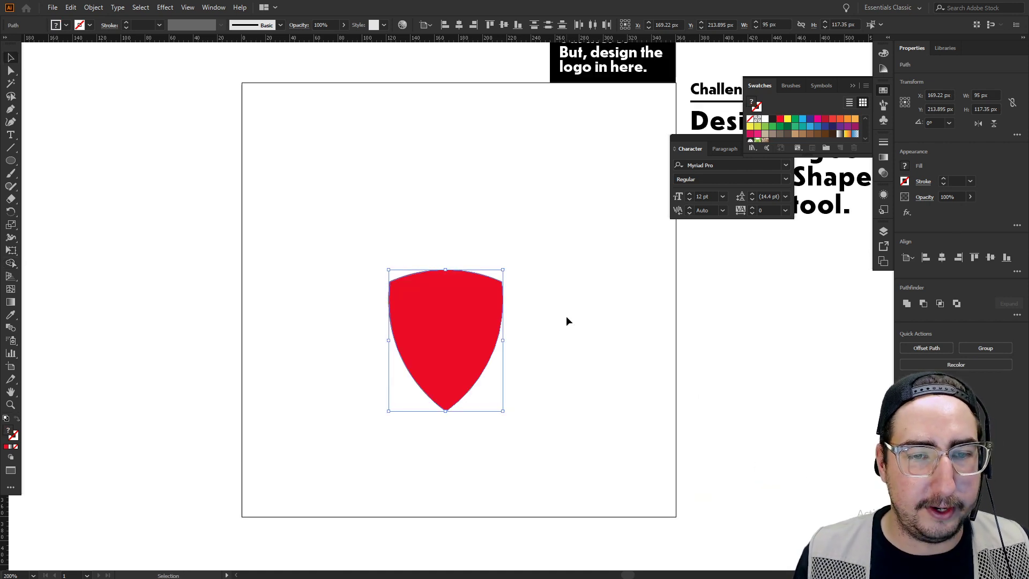
Scale the red shield up proportionally to about 148 × 183 px and centre it vertically and horizontally on the artboard
click(566, 317)
click(470, 305)
key(s)
drag(568, 206, 637, 131)
click(505, 28)
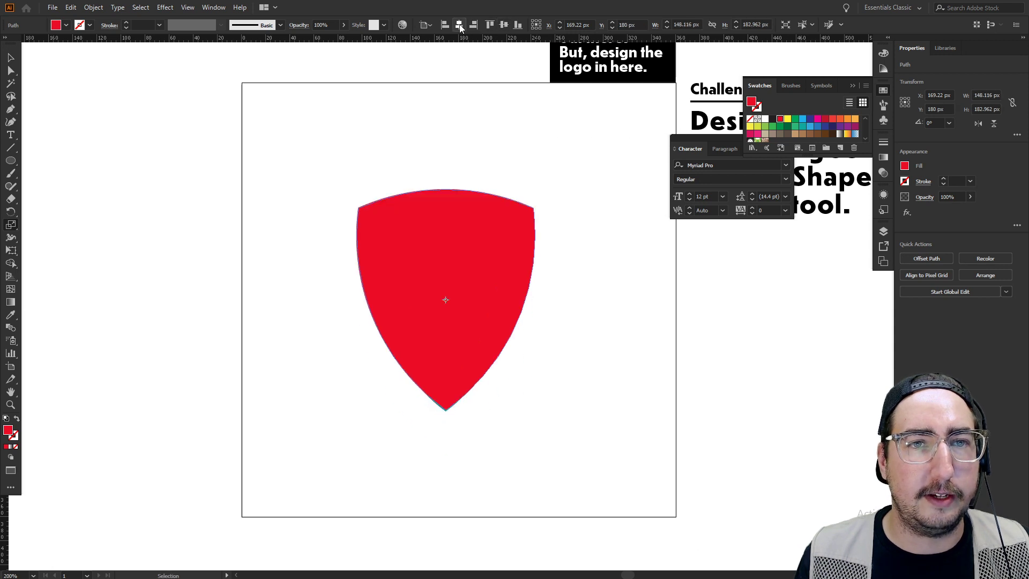
click(459, 25)
Delete the leftover small teal and orange shields underneath the enlarged red shield
key(v)
click(451, 114)
click(425, 393)
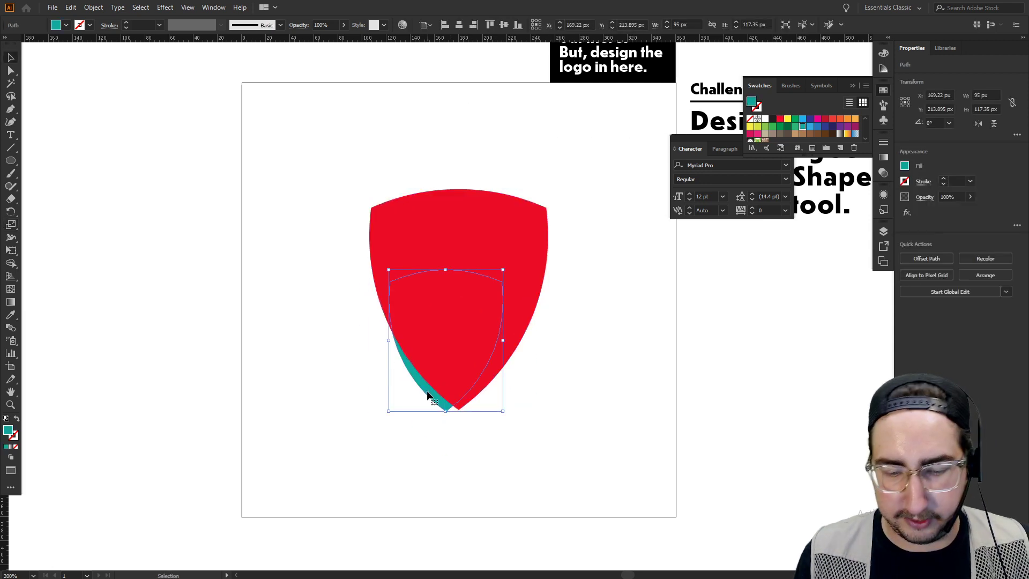
key(Delete)
click(427, 390)
key(Delete)
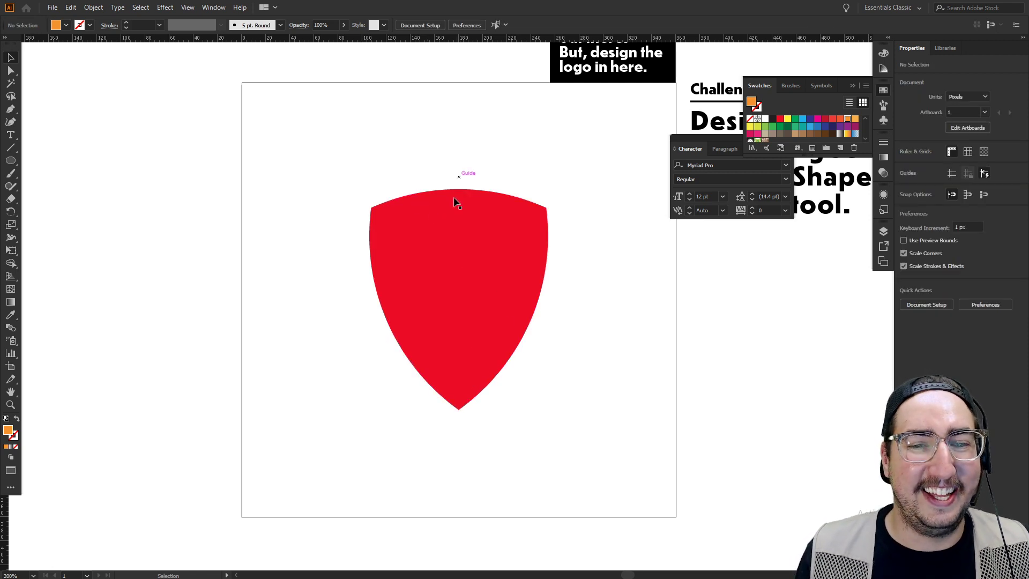
Swap the shield's red fill to its stroke and set the stroke weight to 10 pt
click(460, 301)
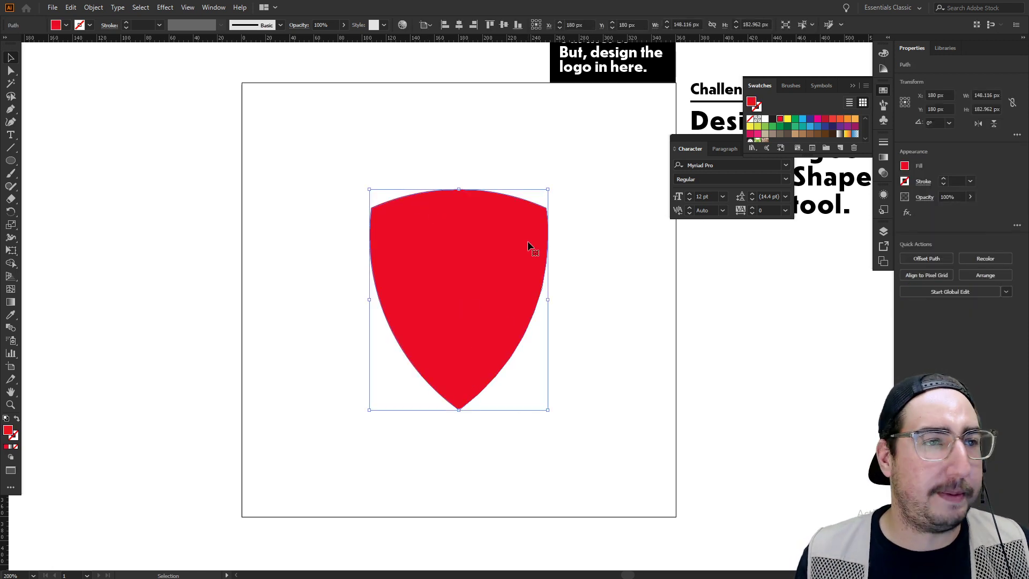
key(shift+x)
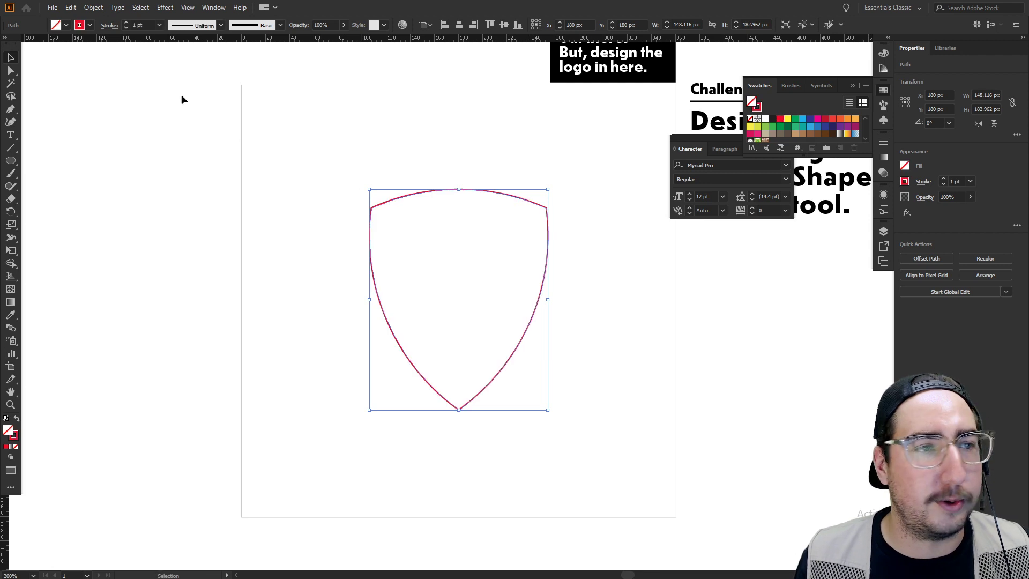
double_click(137, 26)
text(10)
key(Return)
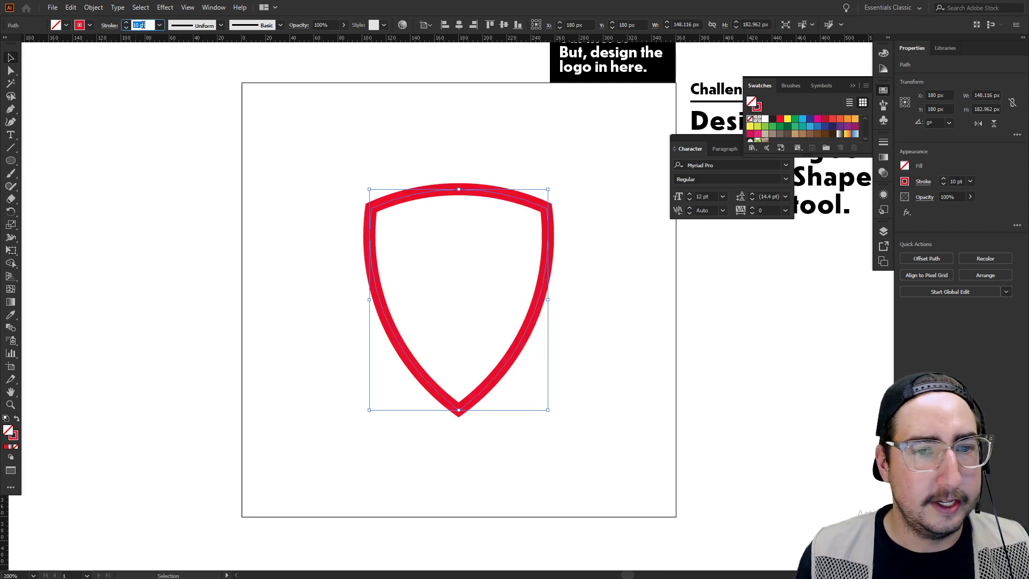
Set the red shield outline's stroke weight to 20 pt
click(329, 214)
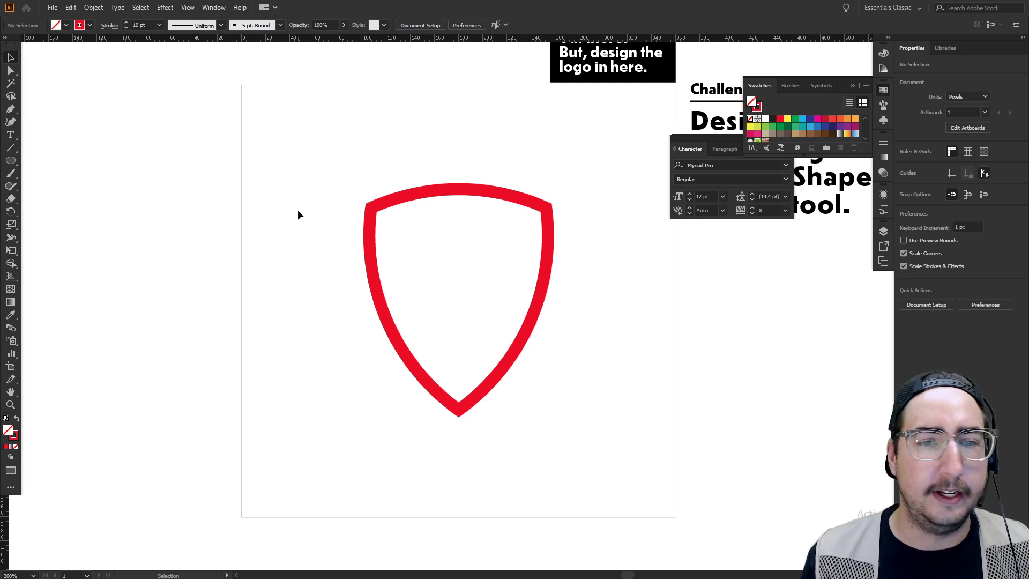
click(402, 203)
click(137, 24)
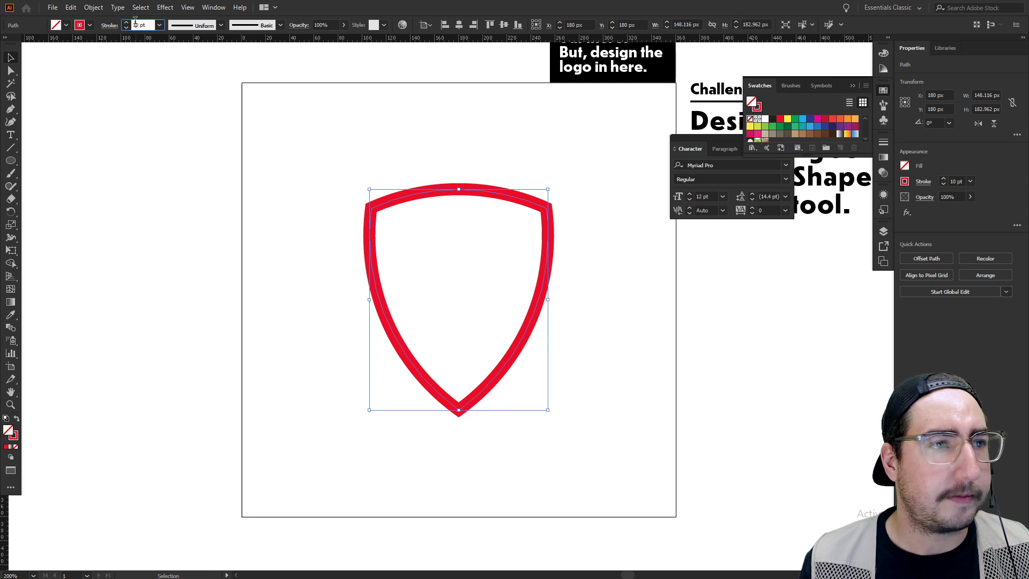
text(20)
key(Return)
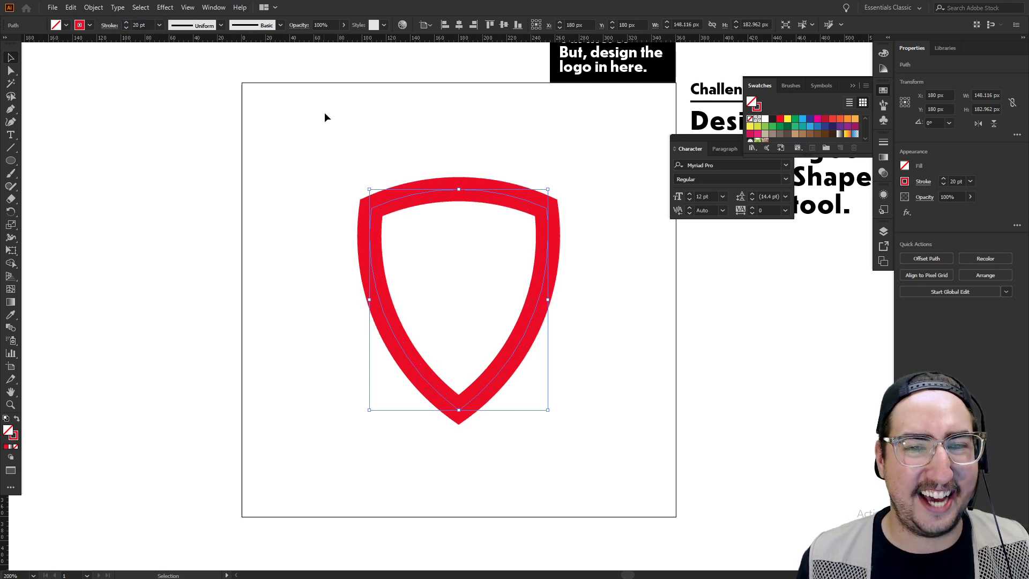
click(325, 112)
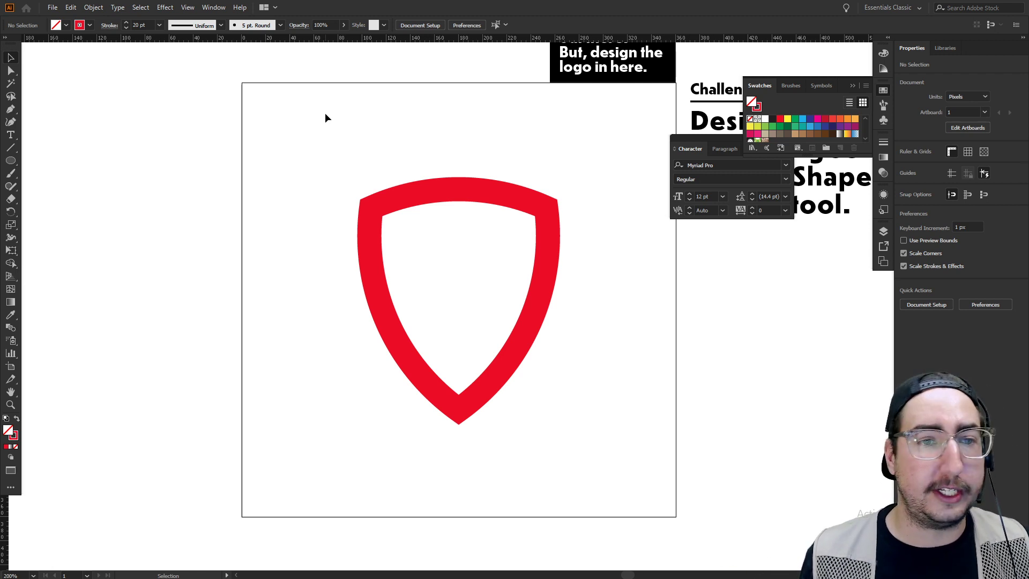
Offset the shield path inward by -15 px with preview on and mitered joins to create a smaller inner shield
click(482, 192)
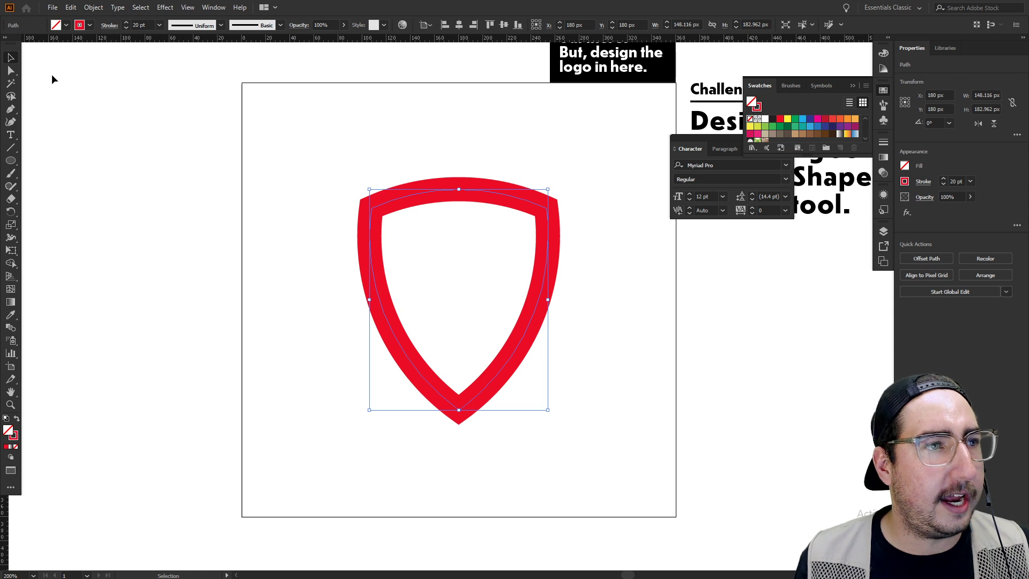
click(94, 7)
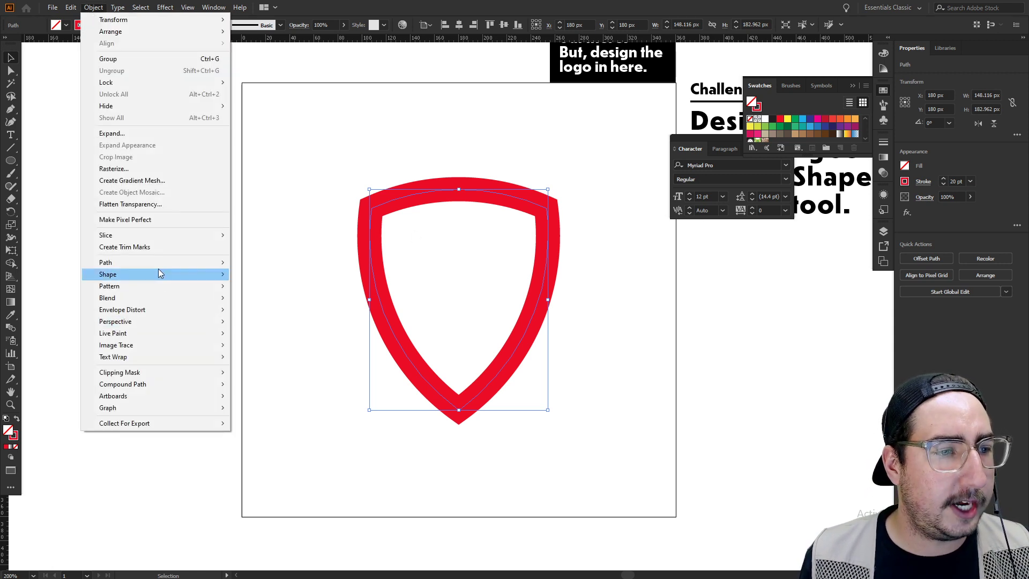
mouse_move(159, 265)
click(272, 301)
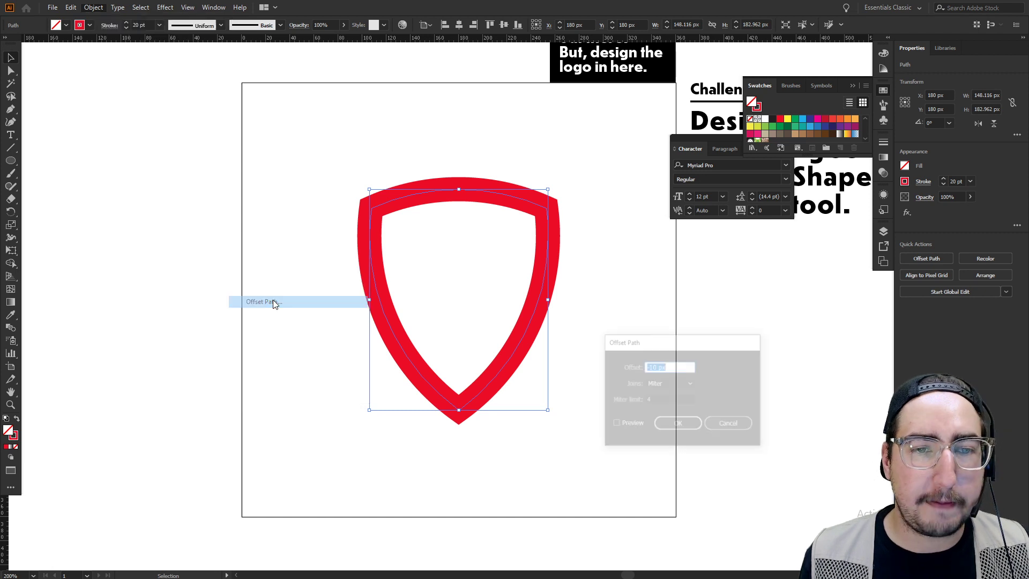
click(621, 425)
click(673, 365)
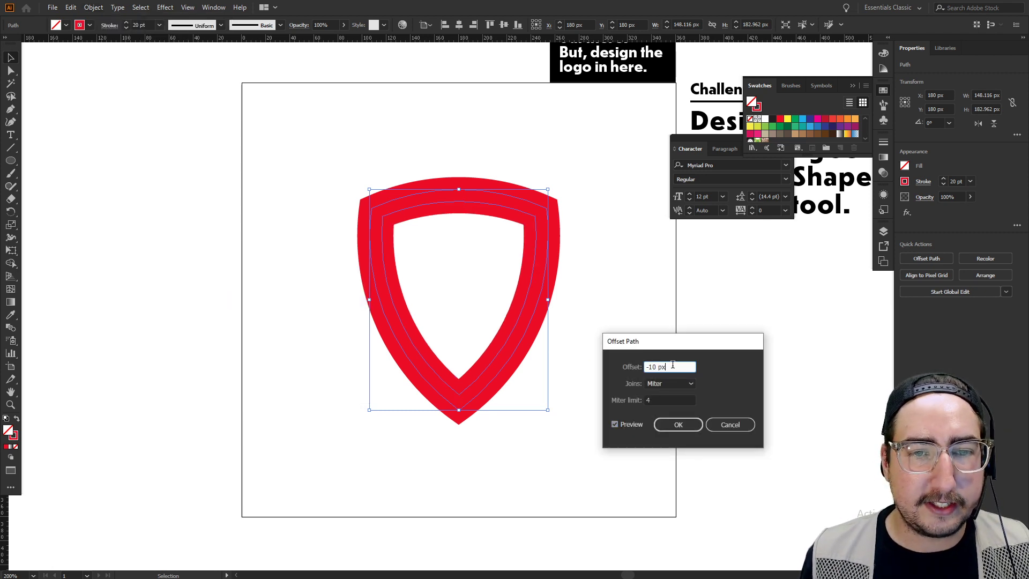
key(Down)
key(Down)
key(Down)
key(Down)
key(Down)
key(Down)
key(Down)
key(Down)
key(Down)
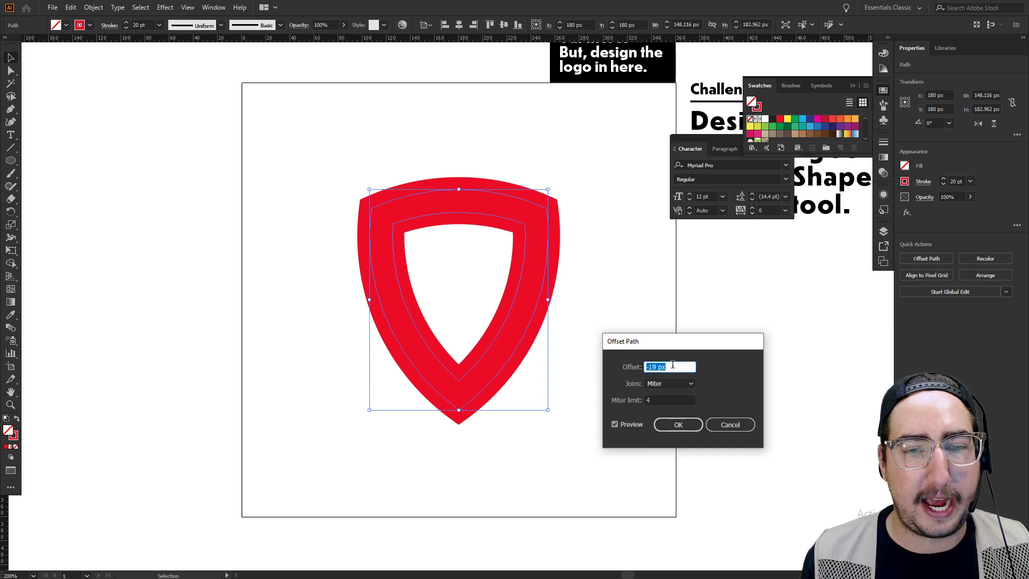
key(Up)
key(Up)
key(Up)
key(Up)
key(Up)
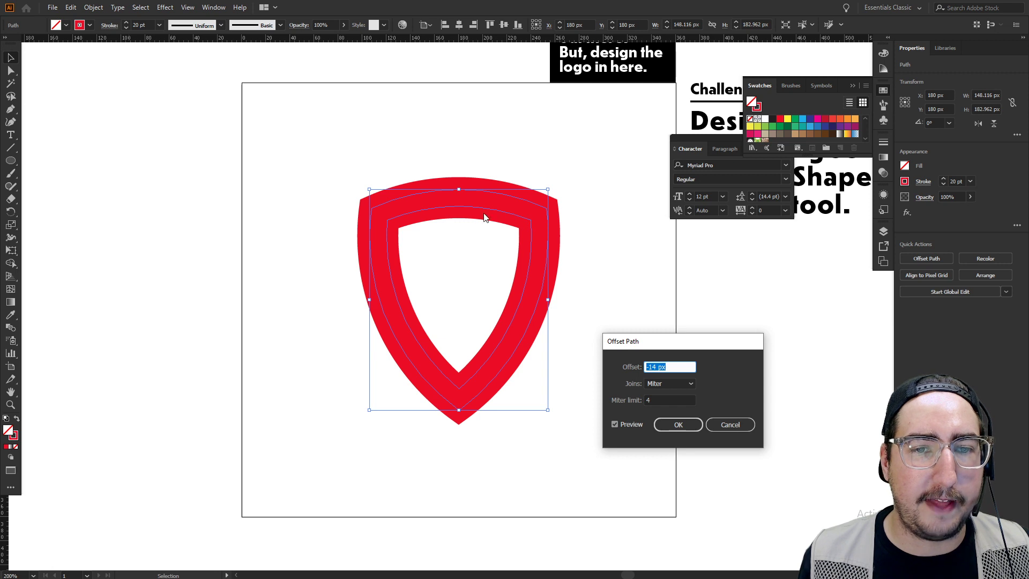
click(675, 369)
key(Down)
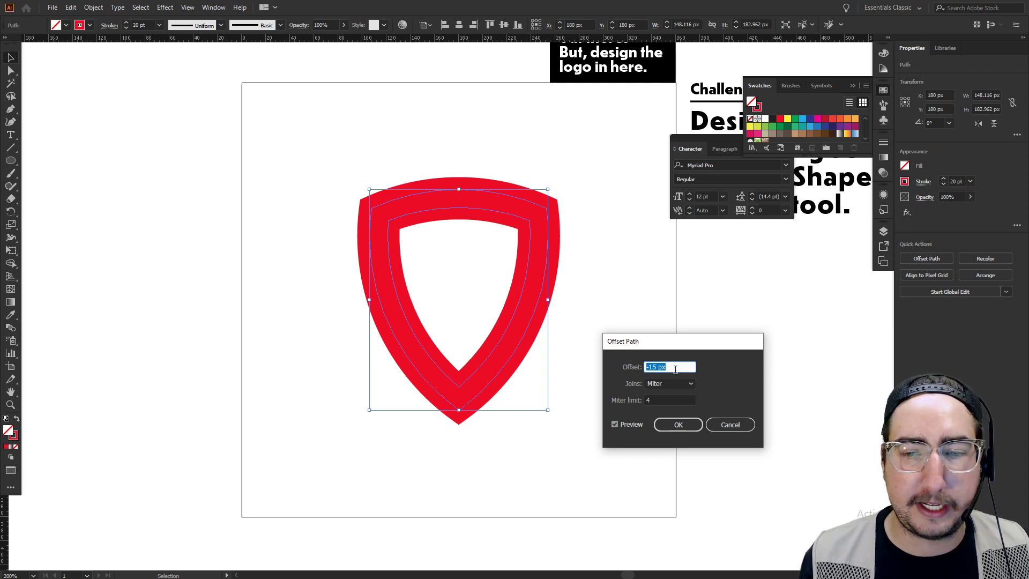
click(676, 425)
Check the two shield paths in outline view, and swap the inner shield's red stroke to its fill
key(a)
key(v)
key(ctrl+y)
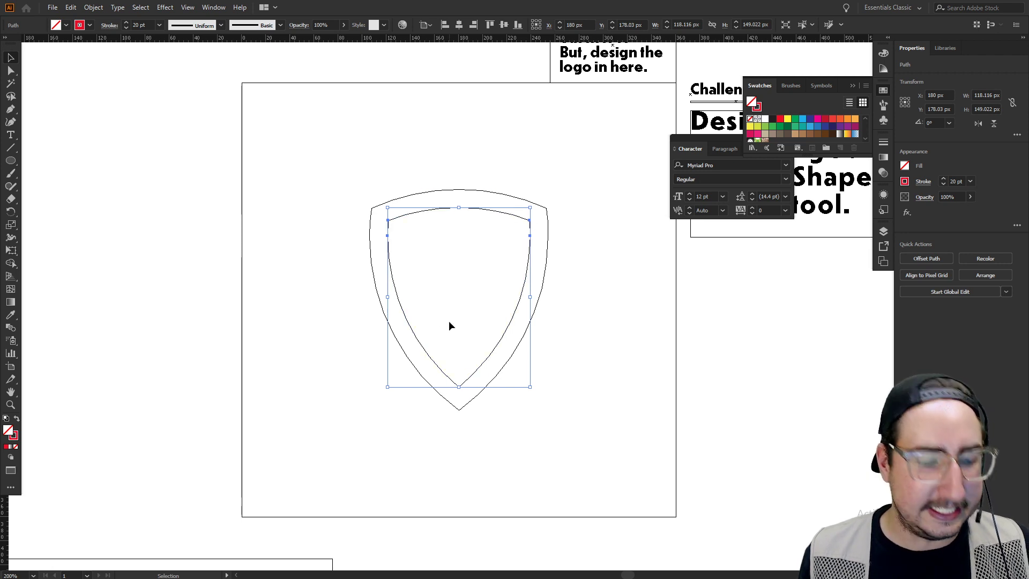
key(ctrl+y)
key(shift+x)
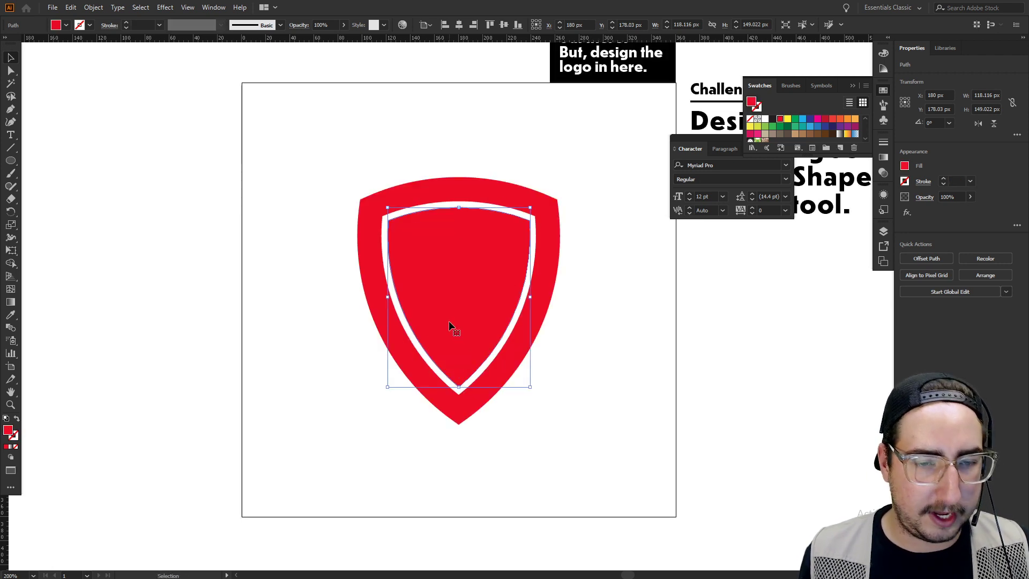
click(587, 340)
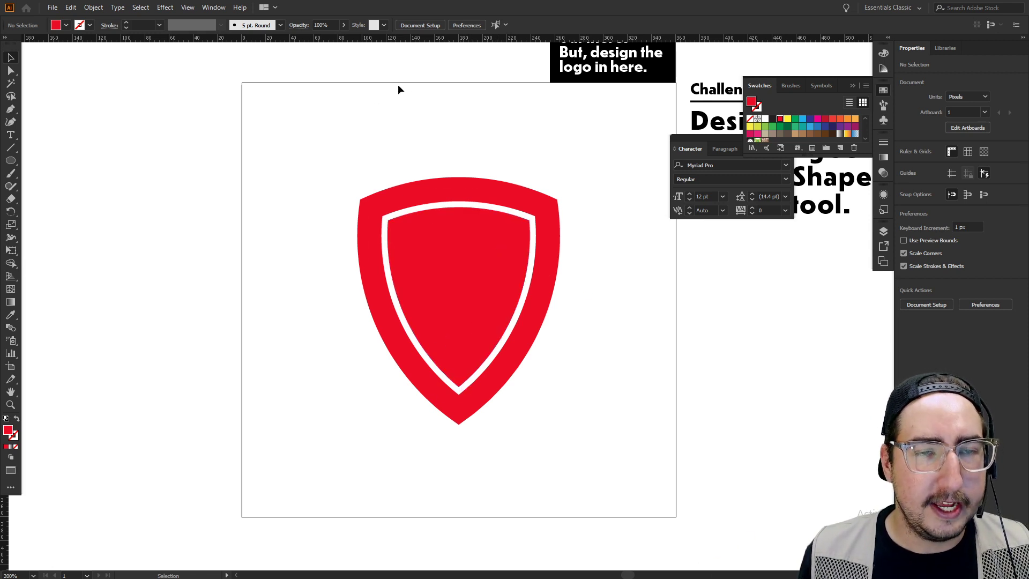
Draw a rectangle about 110 × 69 px from the shield's top centre outward over its right half, and fill it yellow
key(m)
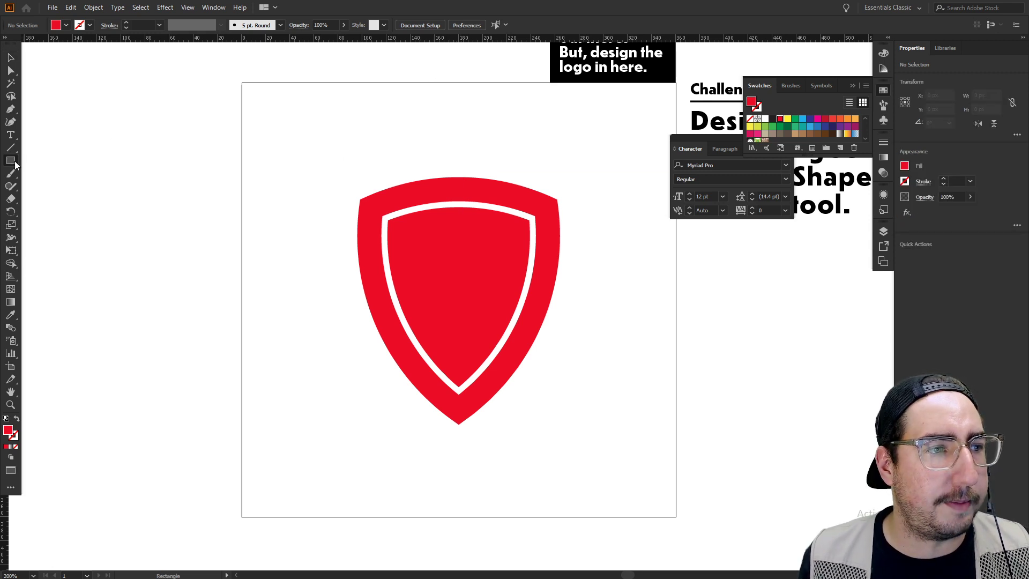
drag(459, 178, 591, 261)
key(v)
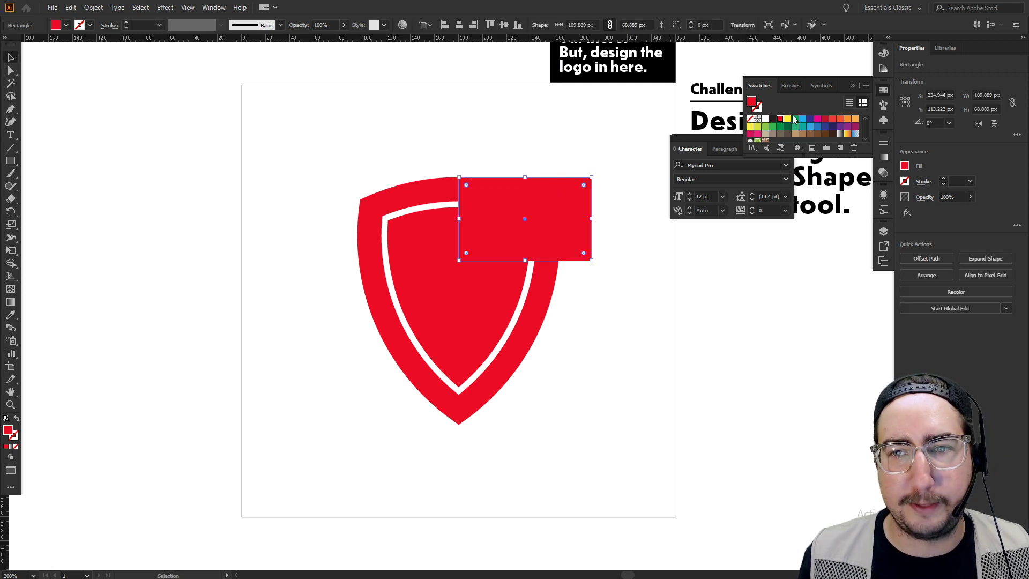
click(787, 119)
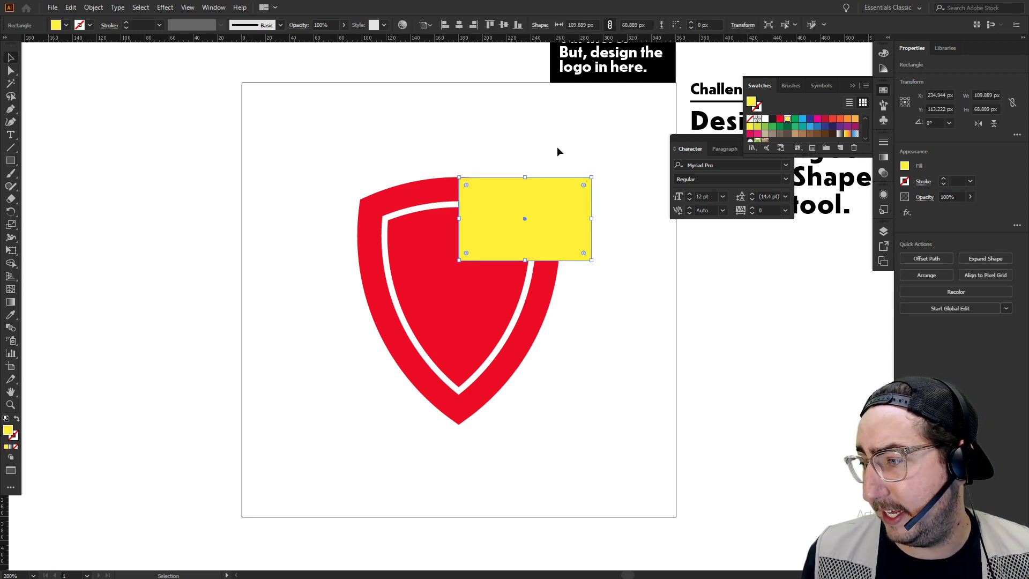
click(509, 138)
Duplicate the yellow rectangle straight down to stack three equal rectangles over the shield's right half
drag(576, 218, 574, 358)
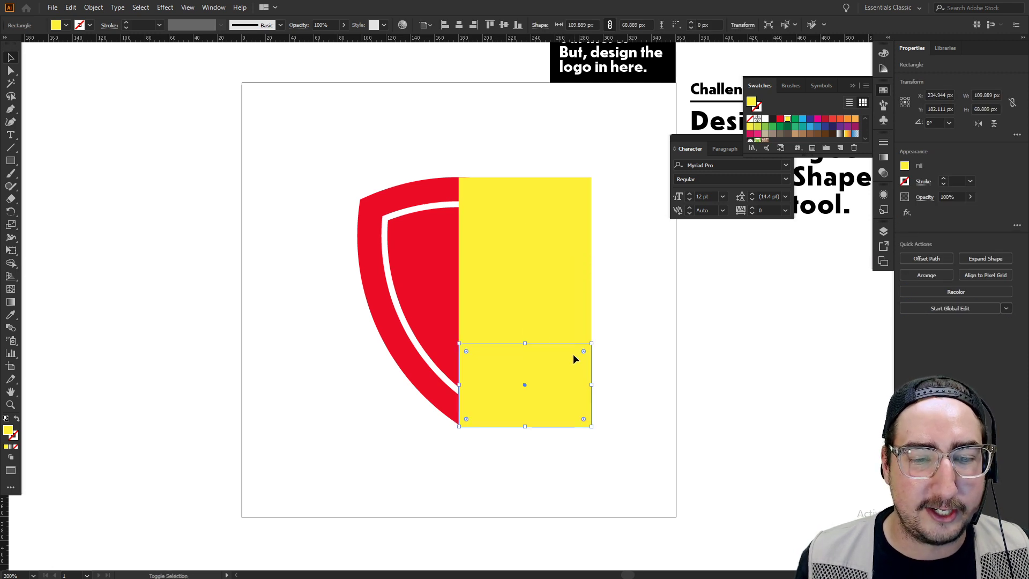
shift+click(554, 310)
shift+click(553, 250)
click(631, 366)
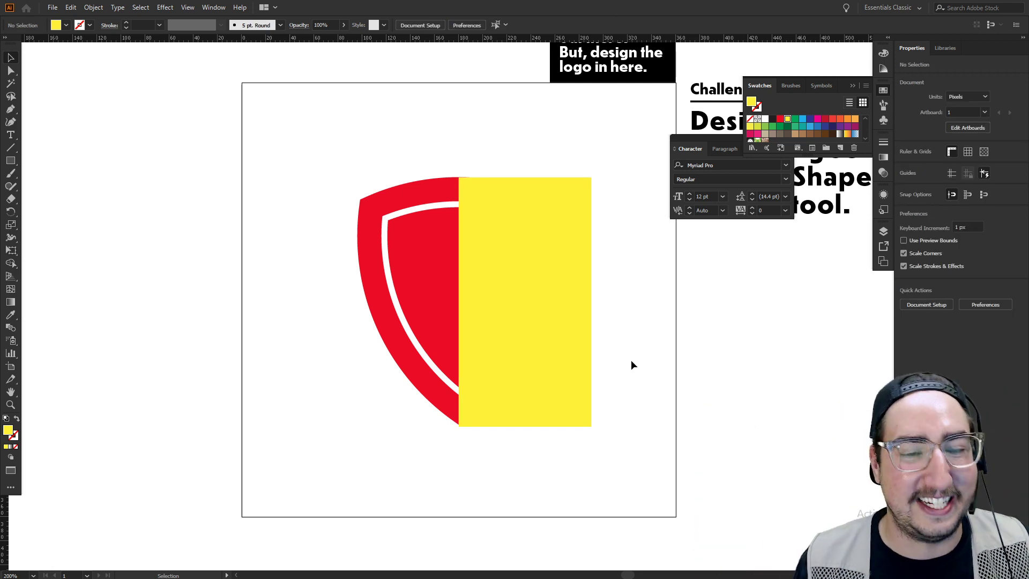
Shrink the three stacked yellow rectangles together to about 204 px high, ending at the shield's bottom tip
click(522, 385)
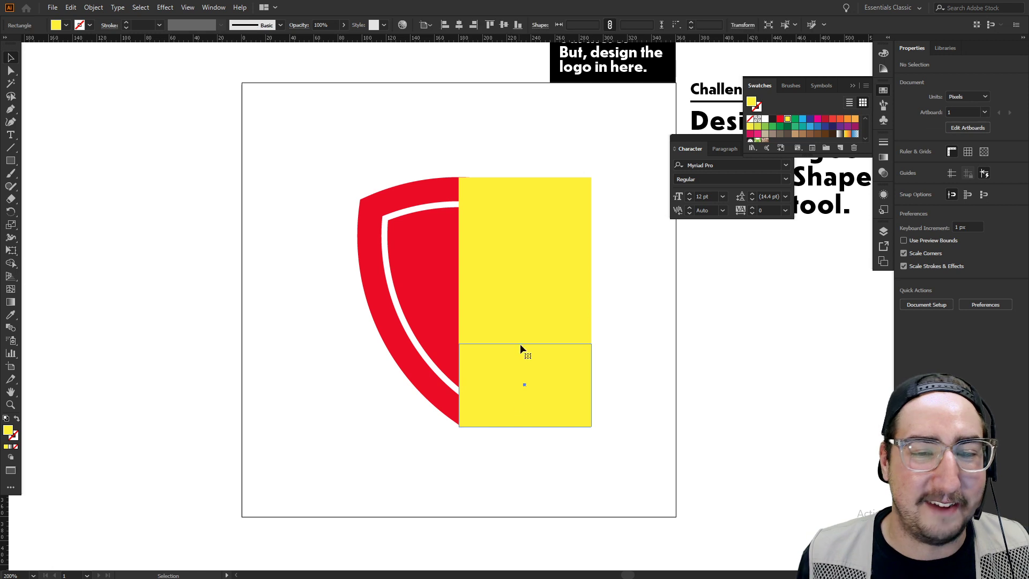
shift+click(518, 294)
mouse_move(524, 427)
mouse_down()
mouse_move(538, 325)
mouse_move(533, 384)
mouse_move(544, 424)
mouse_up()
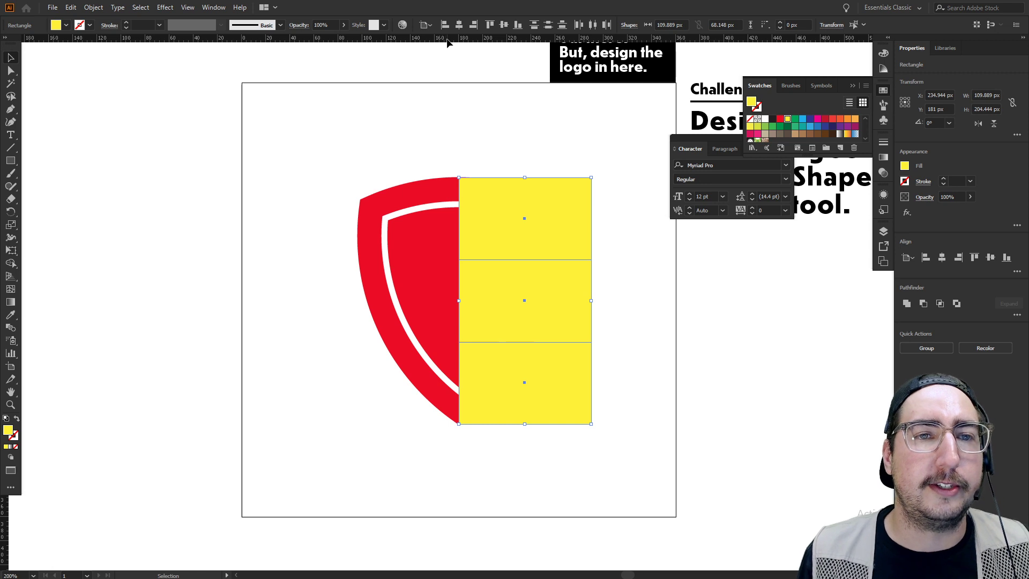
Show the guides and place horizontal guides at the yellow stack's top, bottom and both divisions to mark the shield's thirds
mouse_move(449, 38)
mouse_down()
mouse_move(493, 169)
mouse_move(495, 258)
mouse_move(449, 39)
mouse_up()
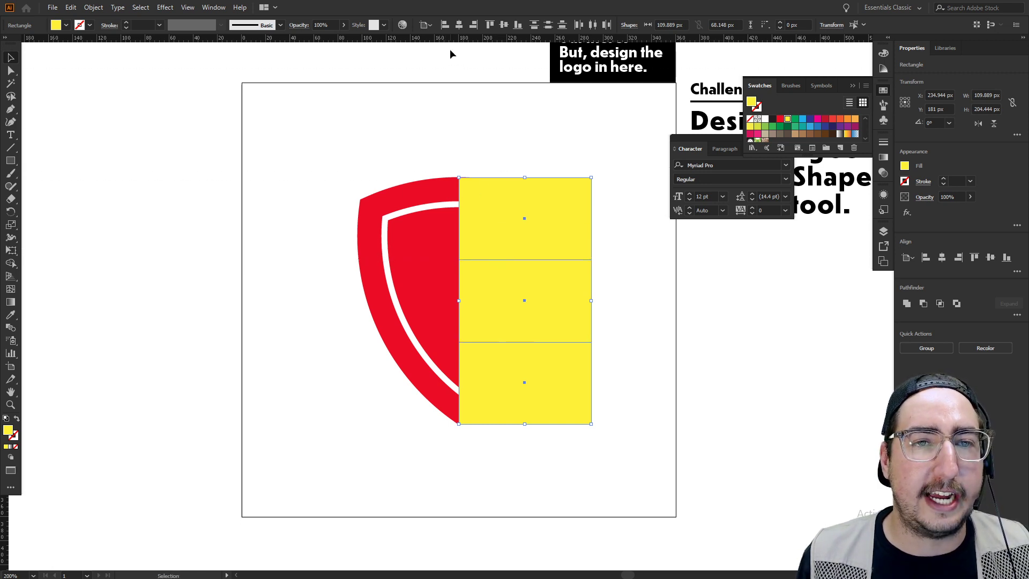
key(ctrl+semicolon)
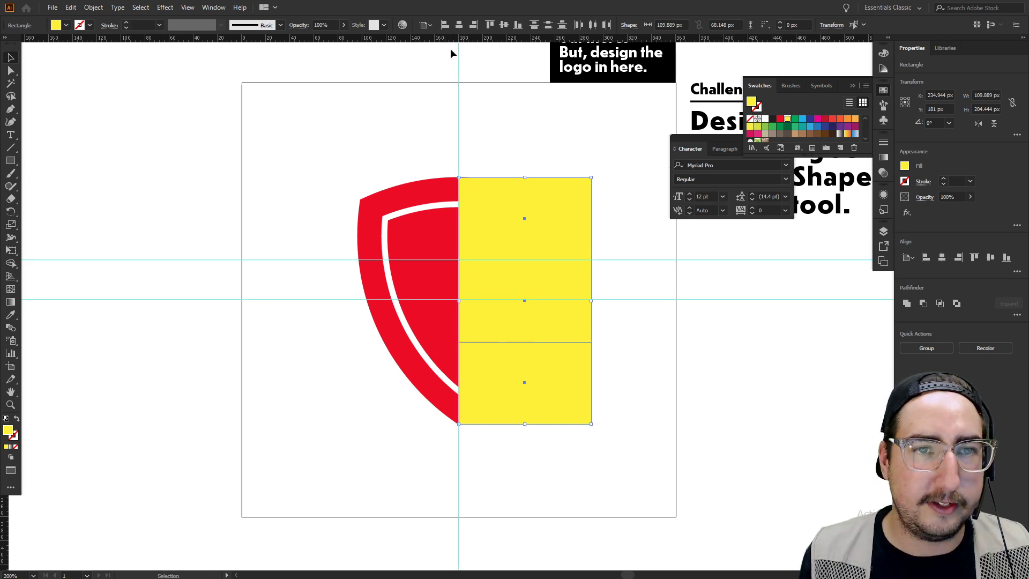
drag(439, 41, 494, 342)
drag(415, 39, 536, 422)
drag(489, 45, 513, 178)
click(603, 225)
Delete the three yellow rectangles, keeping the guides
click(557, 234)
key(Delete)
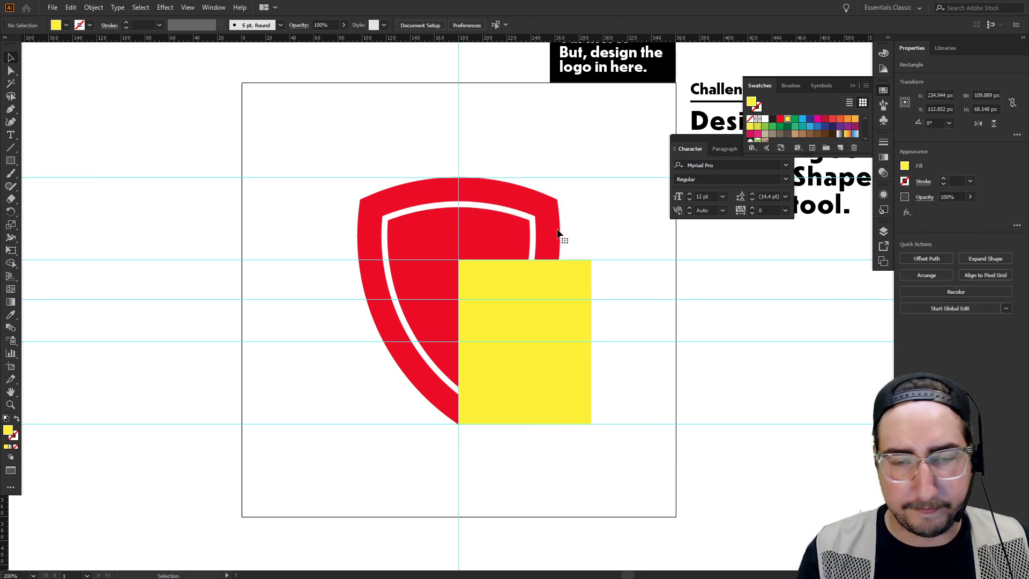
click(540, 281)
key(Delete)
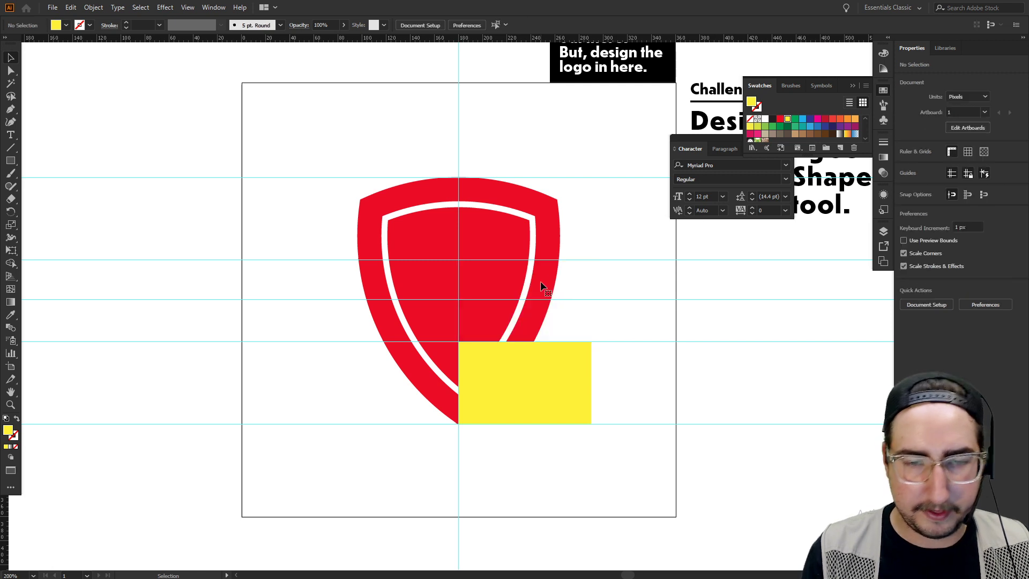
click(535, 349)
key(Delete)
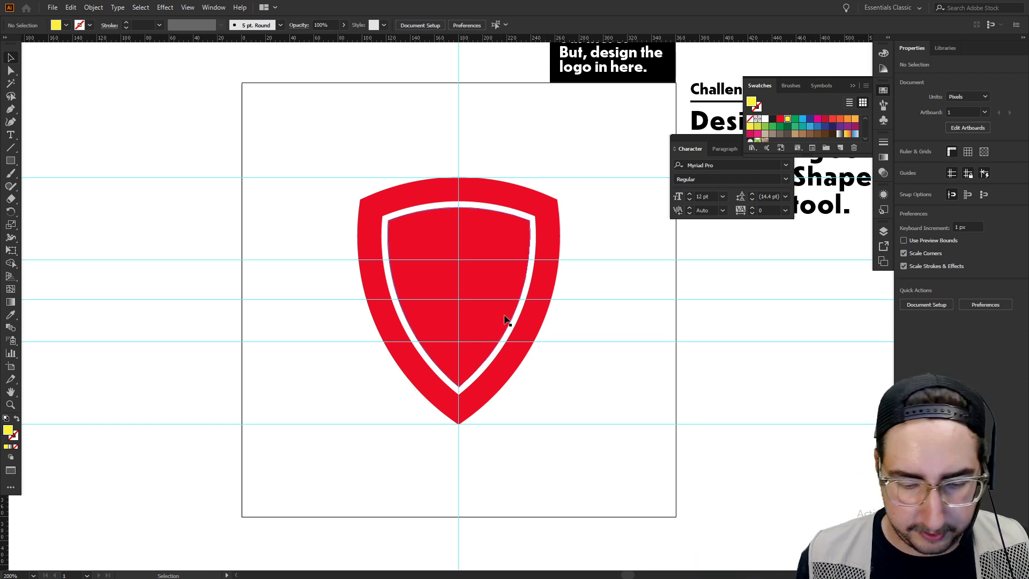
Draw a rectangle about 165 × 136 px over the upper two thirds, and erase it with the inner shield's covered part using Shape Builder
key(m)
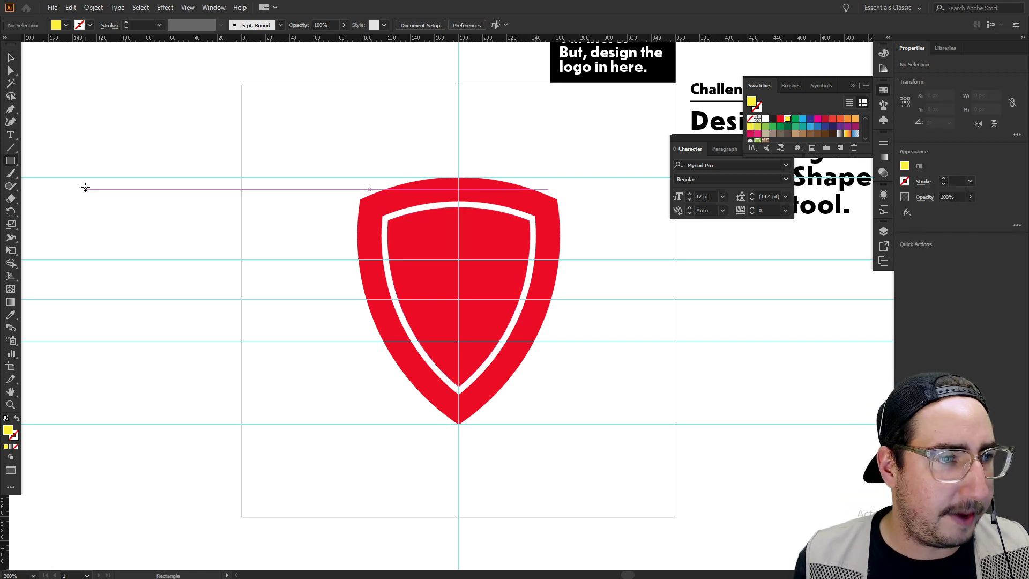
mouse_move(363, 178)
mouse_down()
mouse_move(473, 255)
mouse_move(562, 341)
mouse_up()
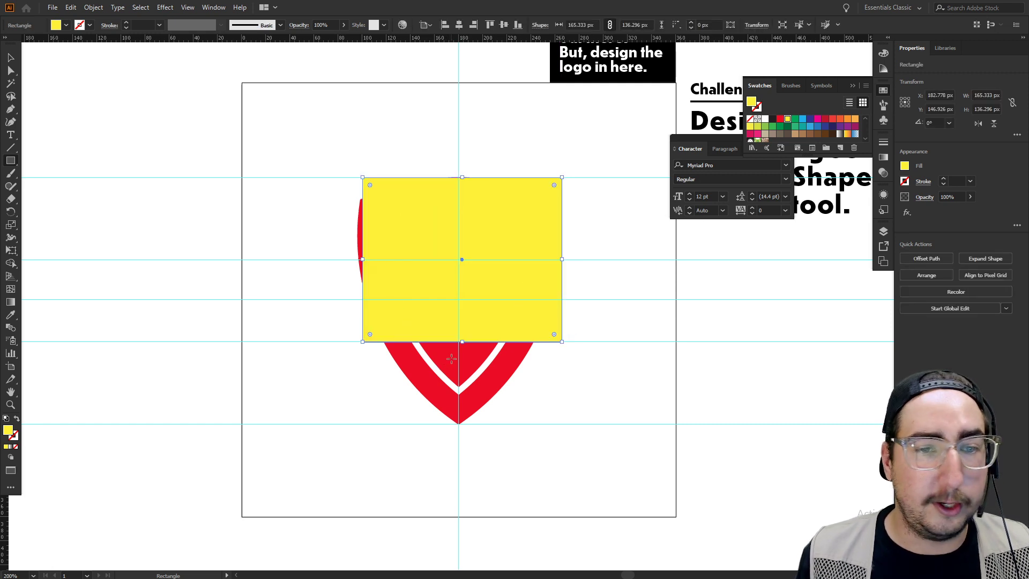
key(v)
shift+click(450, 355)
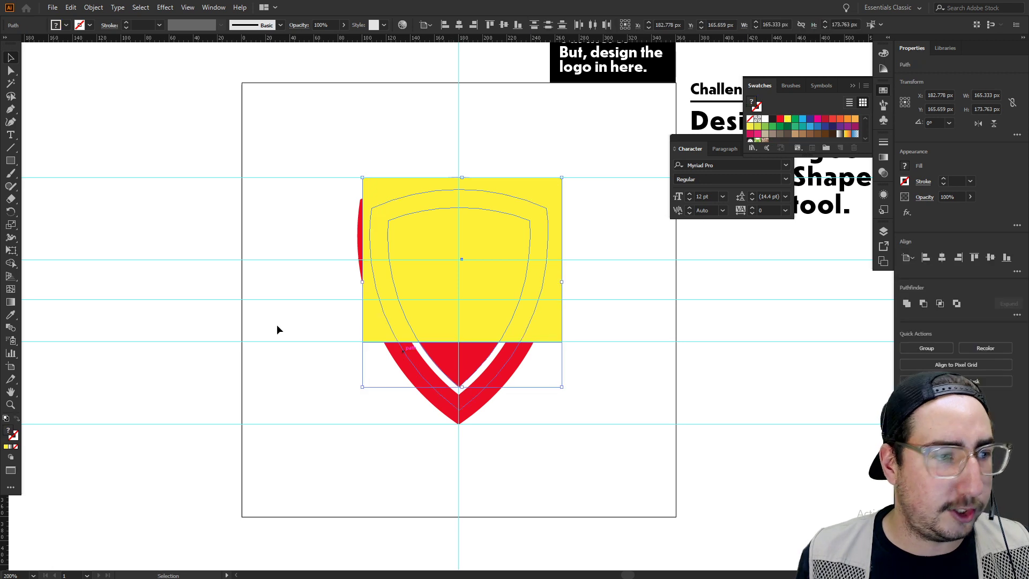
click(10, 264)
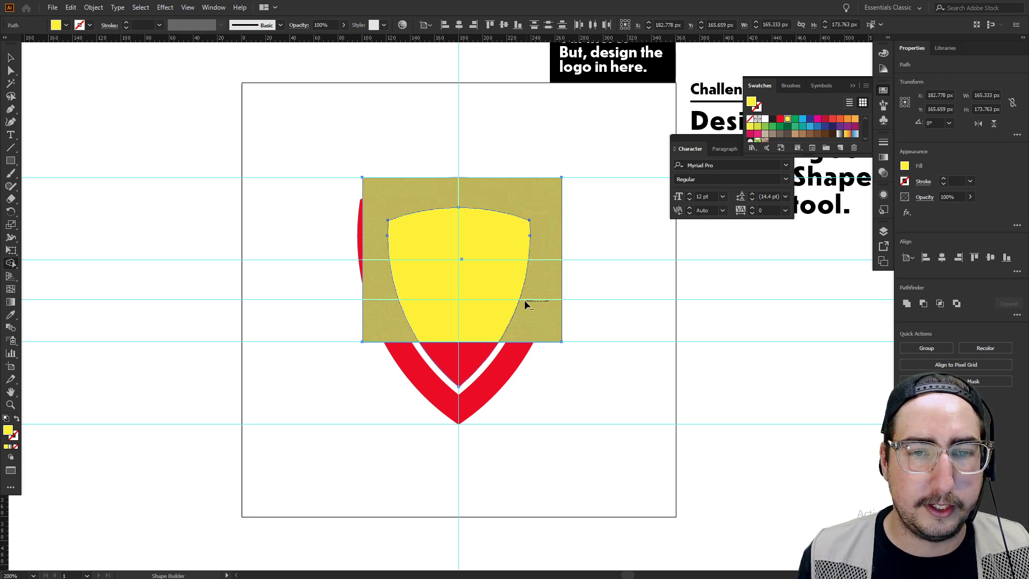
mouse_move(526, 301)
alt+mouse_down()
mouse_move(431, 269)
mouse_move(406, 244)
alt+mouse_up()
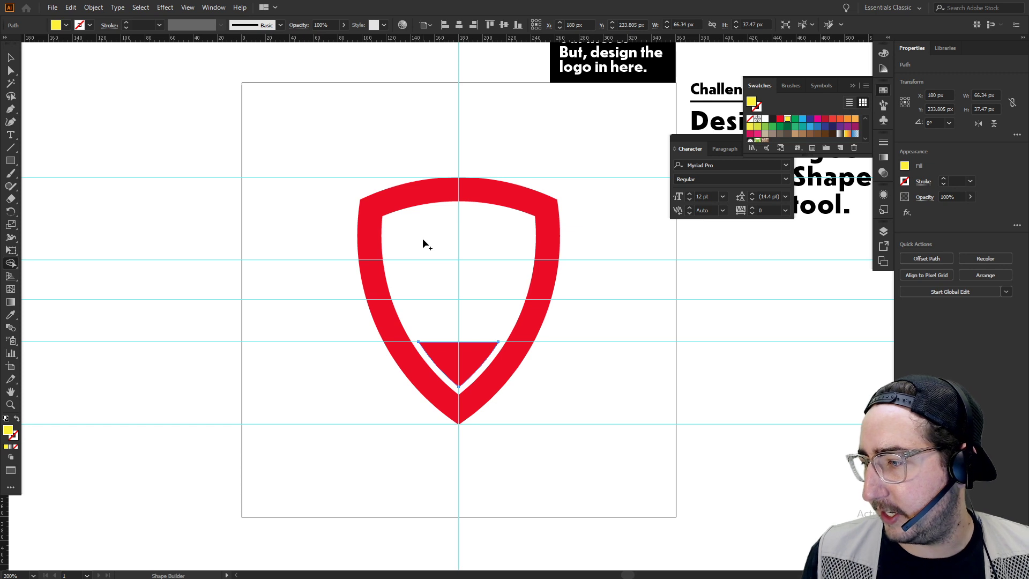
key(v)
click(525, 259)
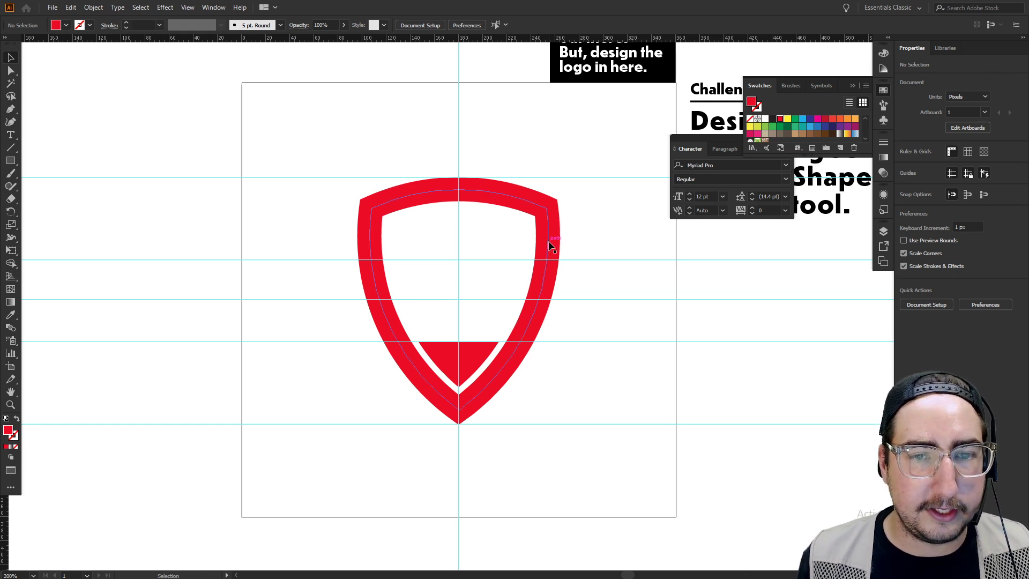
click(545, 241)
click(565, 245)
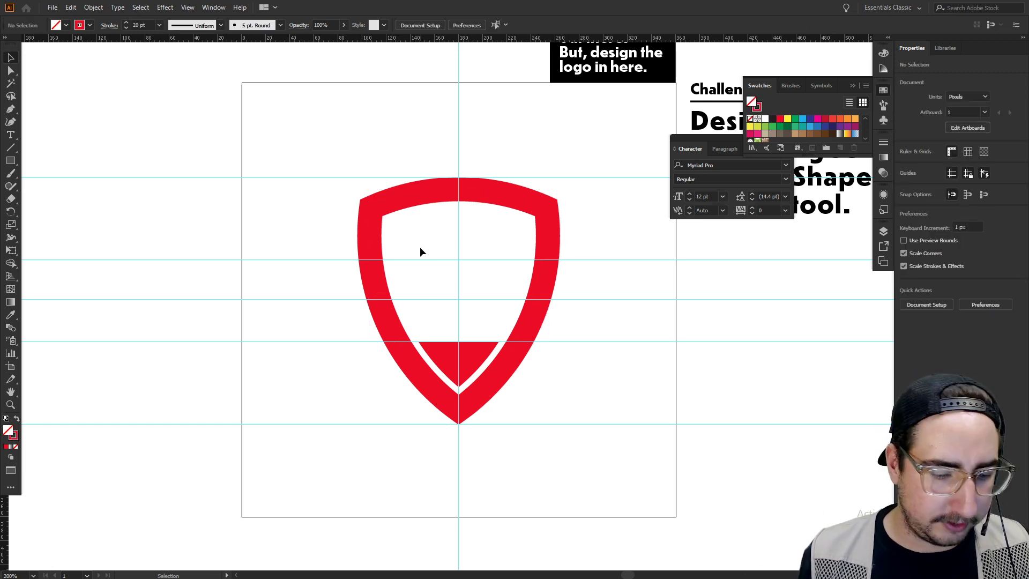
key(m)
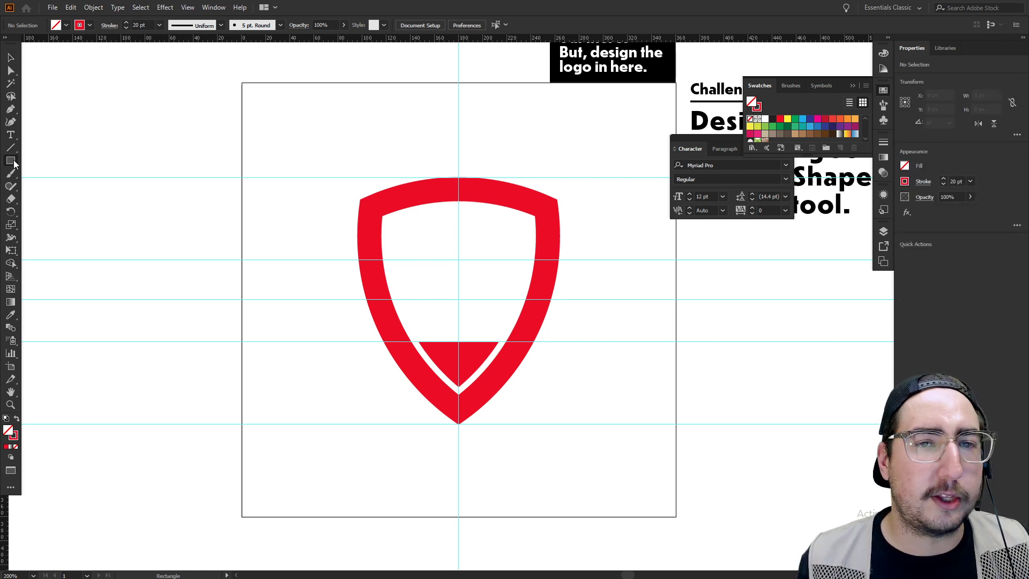
click(390, 157)
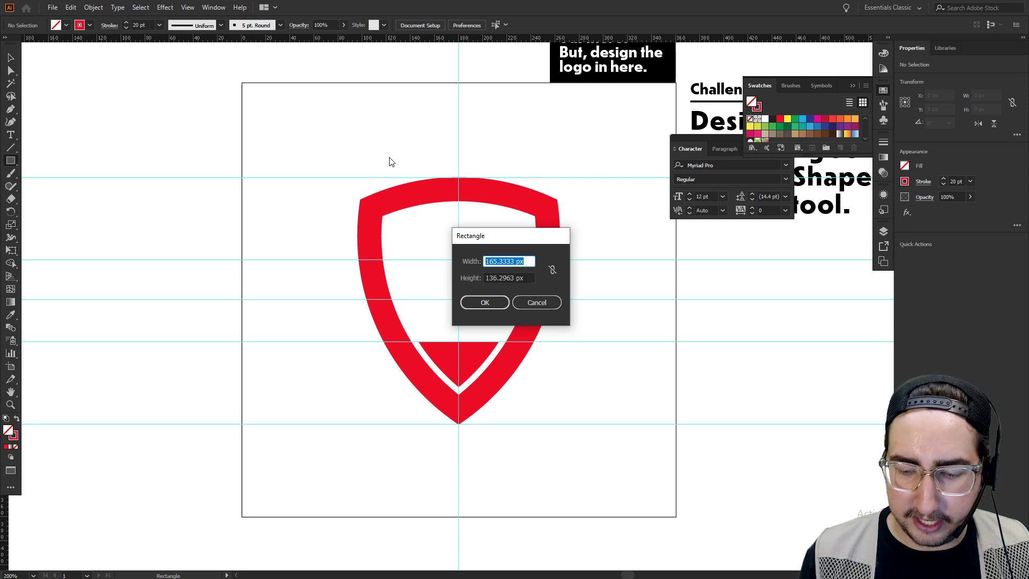
text(10)
key(Tab)
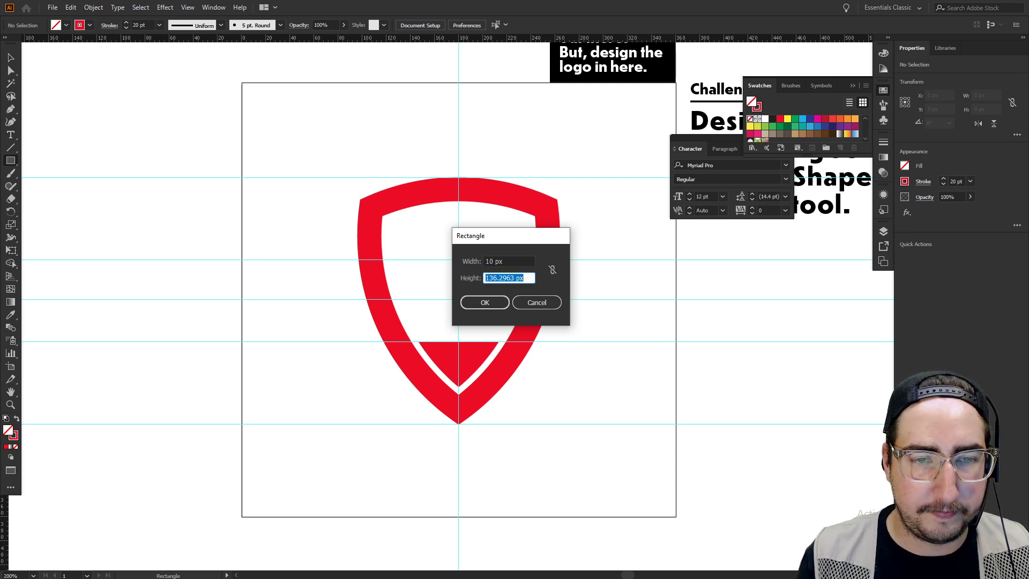
text(10)
key(Return)
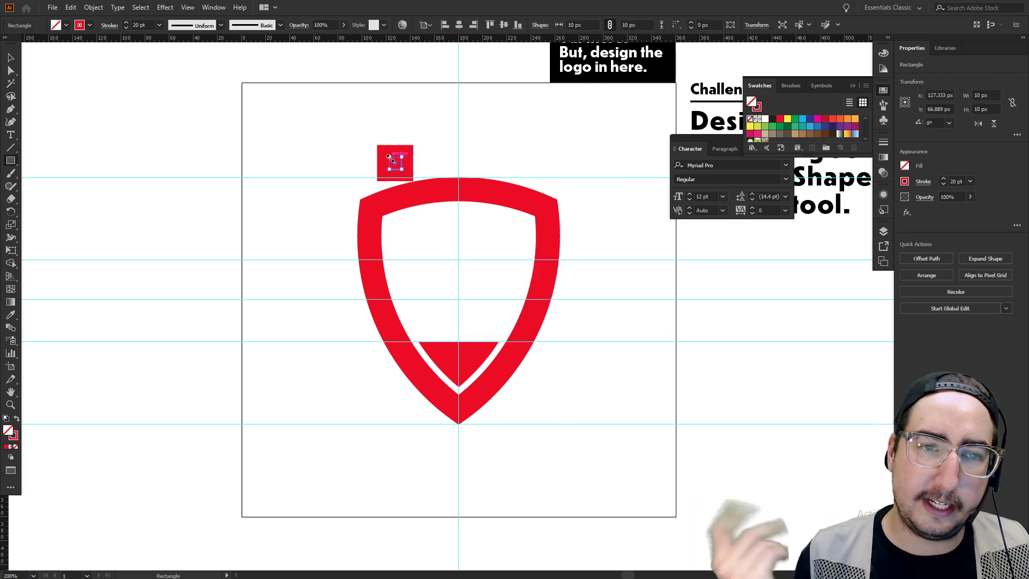
key(v)
click(464, 121)
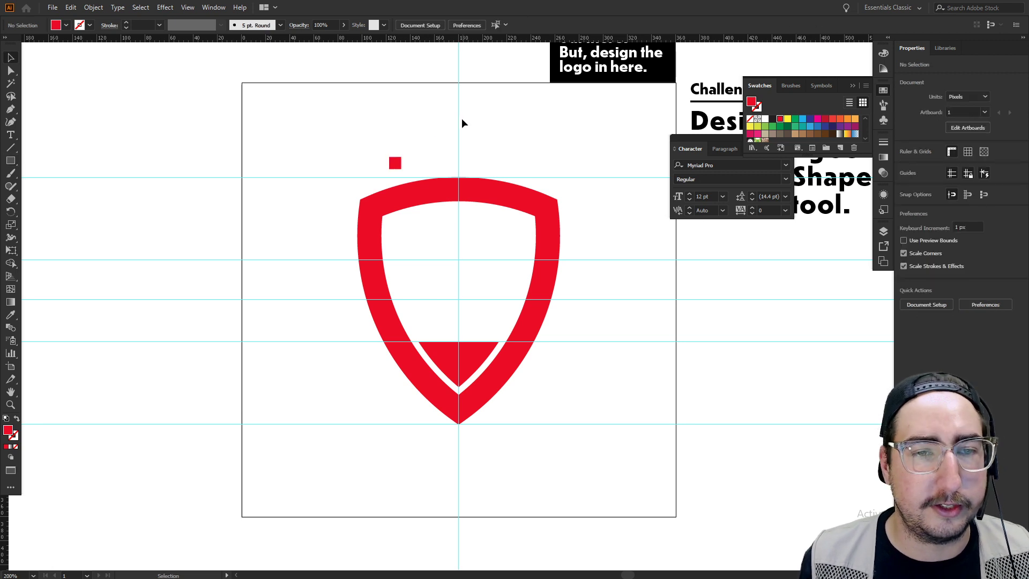
click(397, 162)
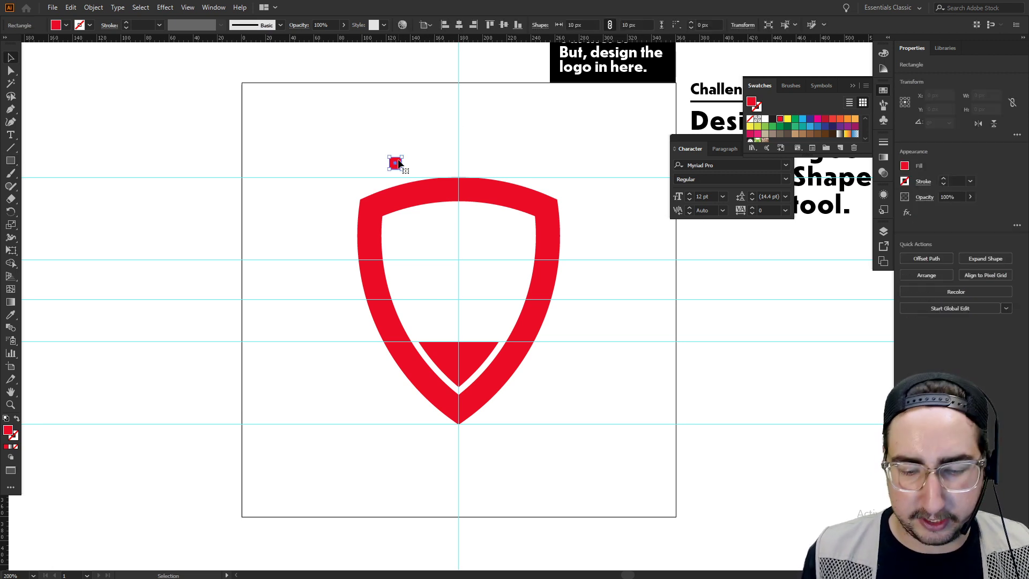
key(Delete)
Create a 20 × 20 px red square at the shield's top centre and stretch it down to the middle guide, about 91 px tall
key(m)
click(397, 159)
text(20)
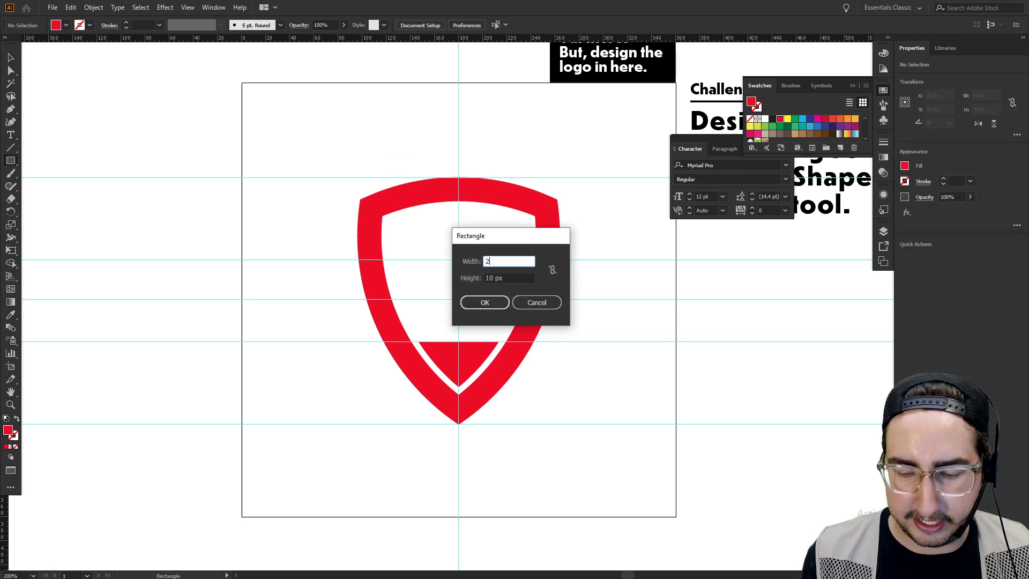
key(Tab)
text(20)
key(Return)
key(v)
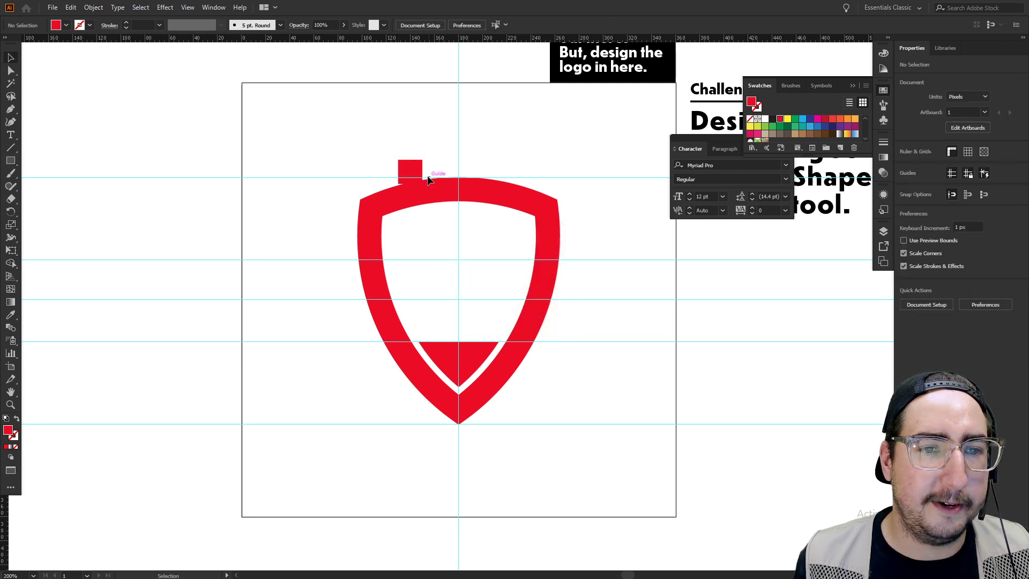
drag(422, 177, 464, 202)
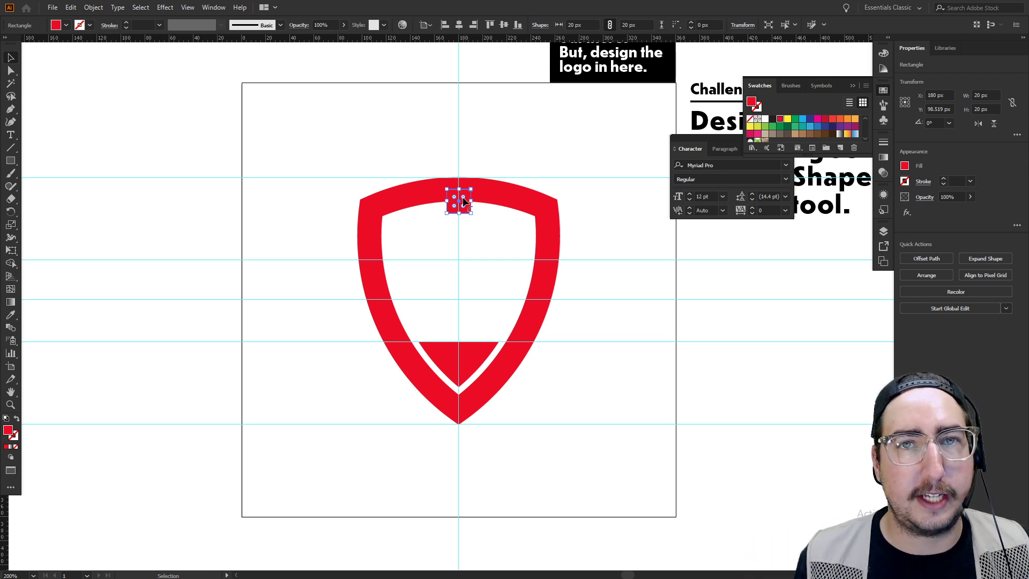
drag(460, 213, 463, 300)
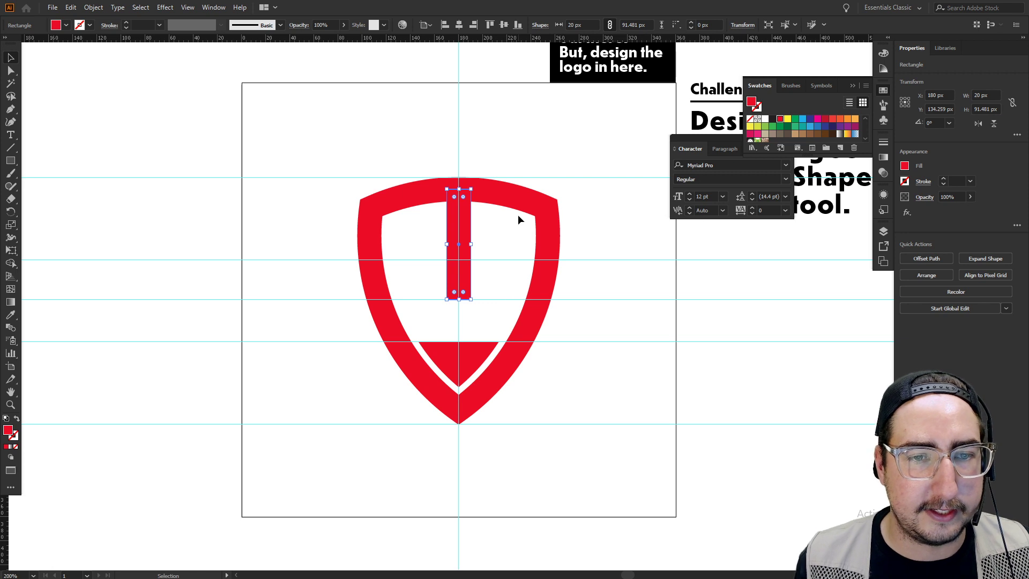
key(r)
drag(448, 131, 579, 220)
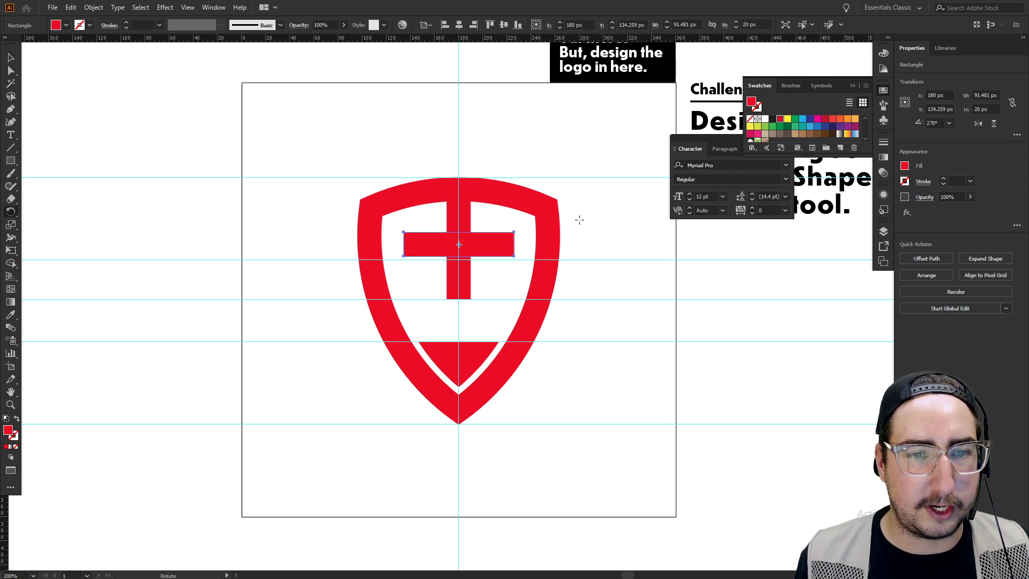
key(ctrl+z)
key(ctrl+z)
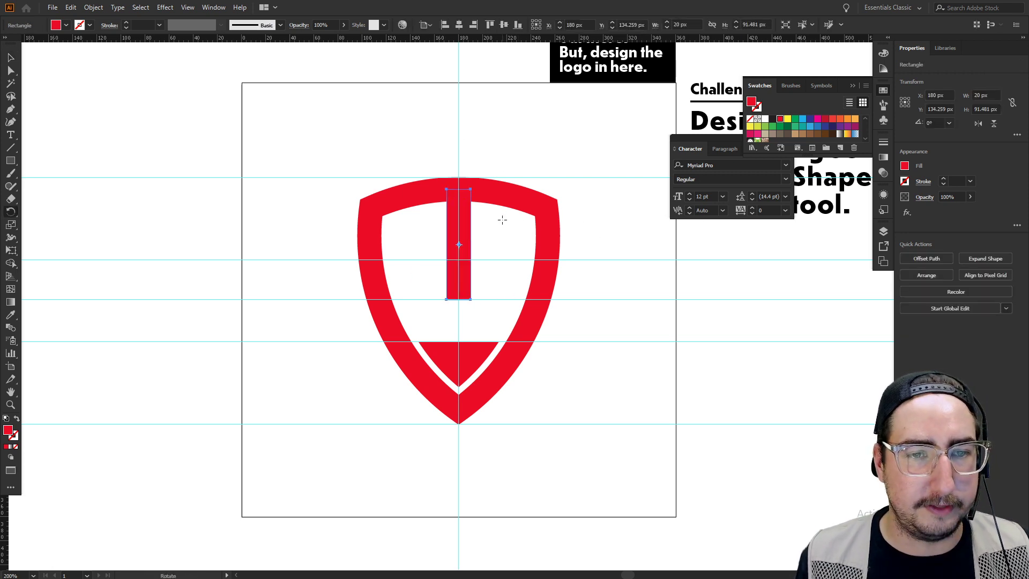
key(v)
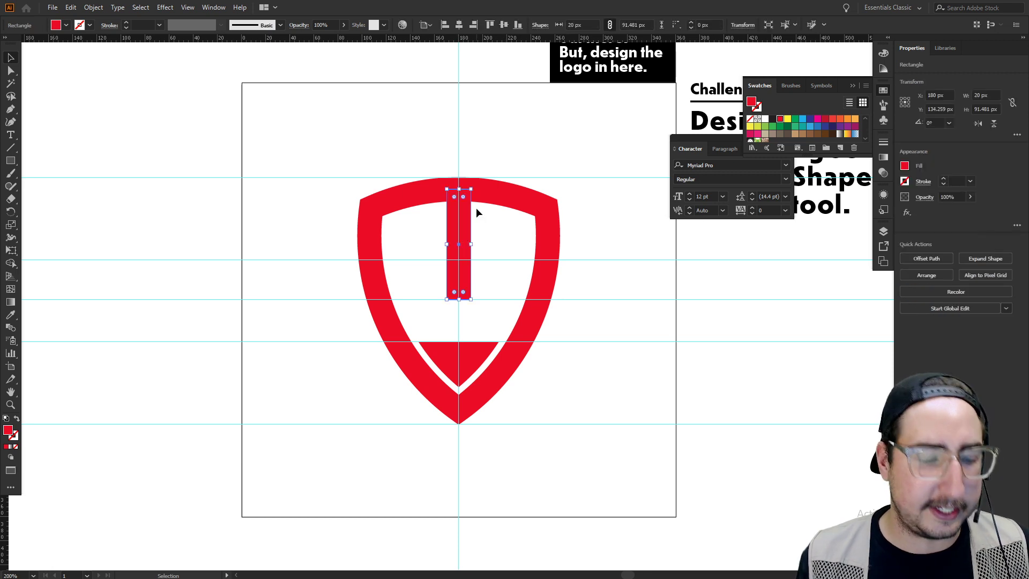
Rotate a copy of the vertical bar 90° about its centre to form a cross
key(r)
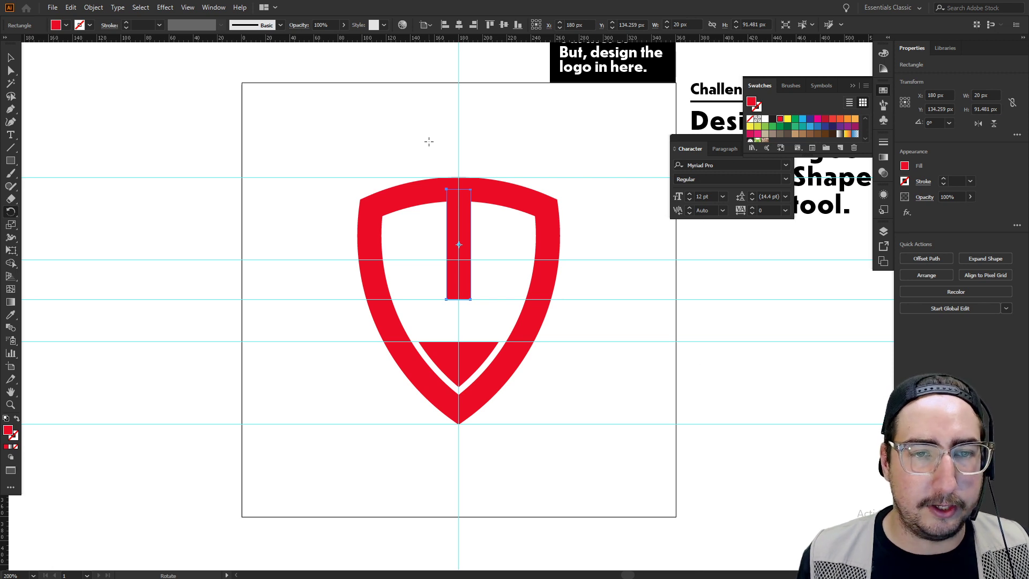
drag(429, 141, 588, 232)
key(alt)
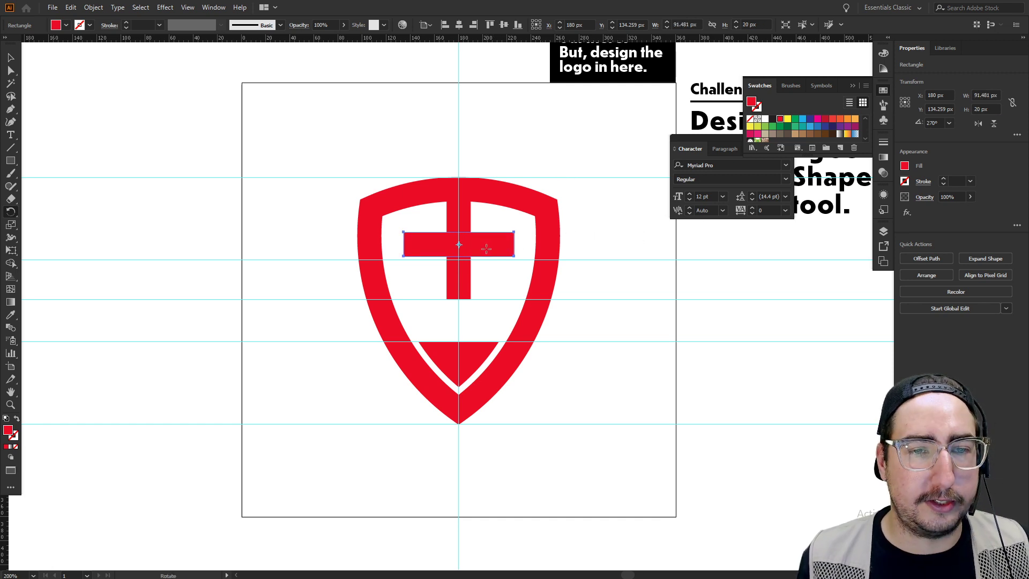
Move the horizontal bar so its bottom edge sits on the upper-third guide, centred on the vertical guide
key(v)
drag(490, 253, 490, 242)
key(z)
click(459, 263)
click(527, 287)
click(510, 303)
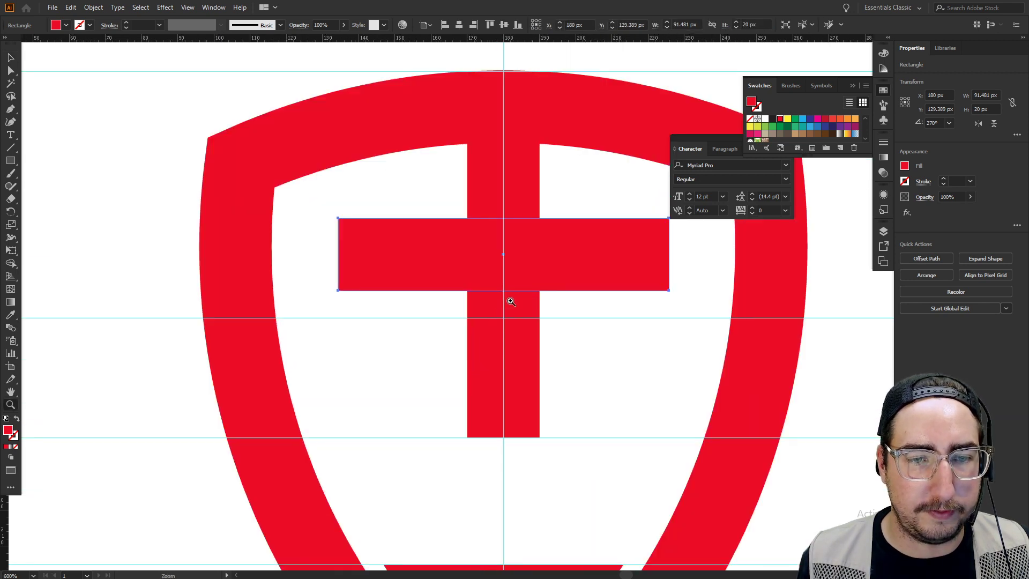
key(v)
drag(568, 267, 468, 295)
scroll(517, 308, down, 3)
key(v)
click(587, 308)
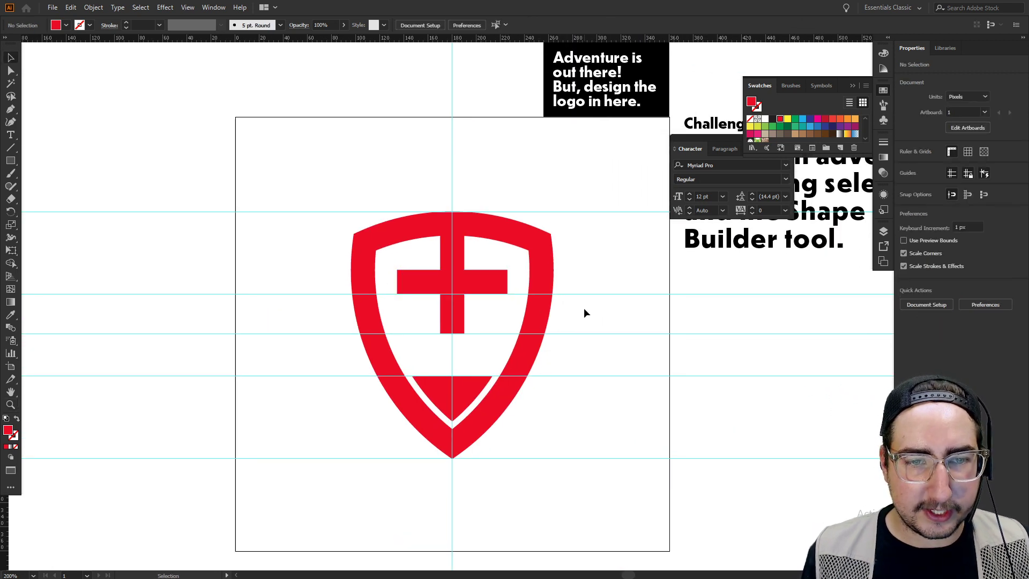
Hide the guides and check the whole badge
key(ctrl+semicolon)
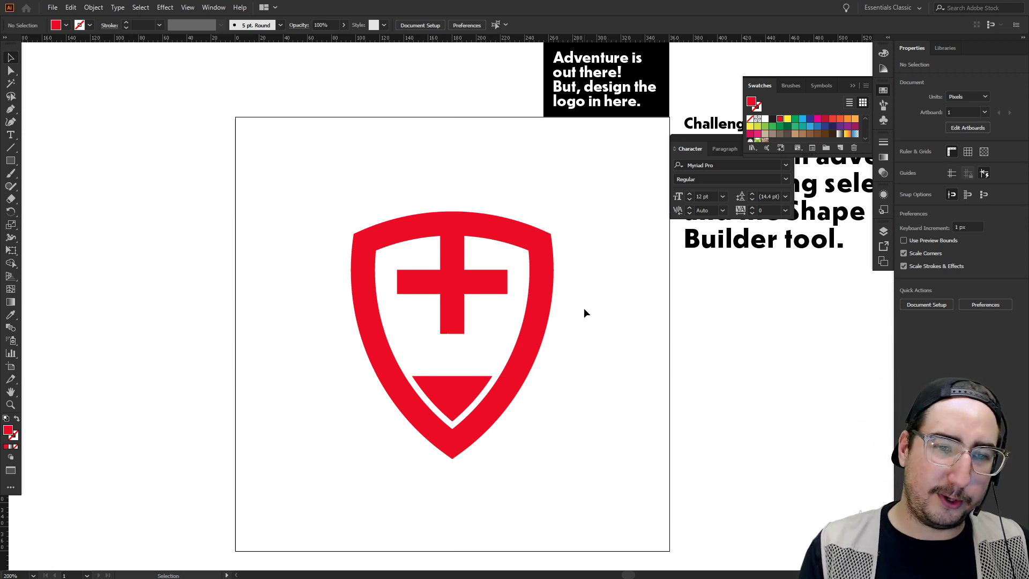
key(z)
alt+click(482, 308)
drag(515, 310, 467, 308)
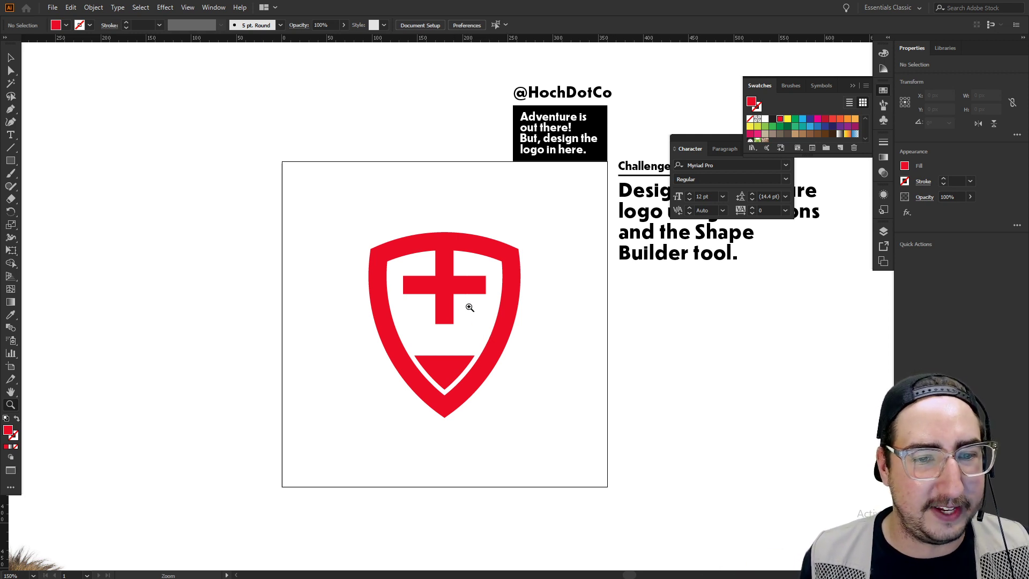
click(469, 321)
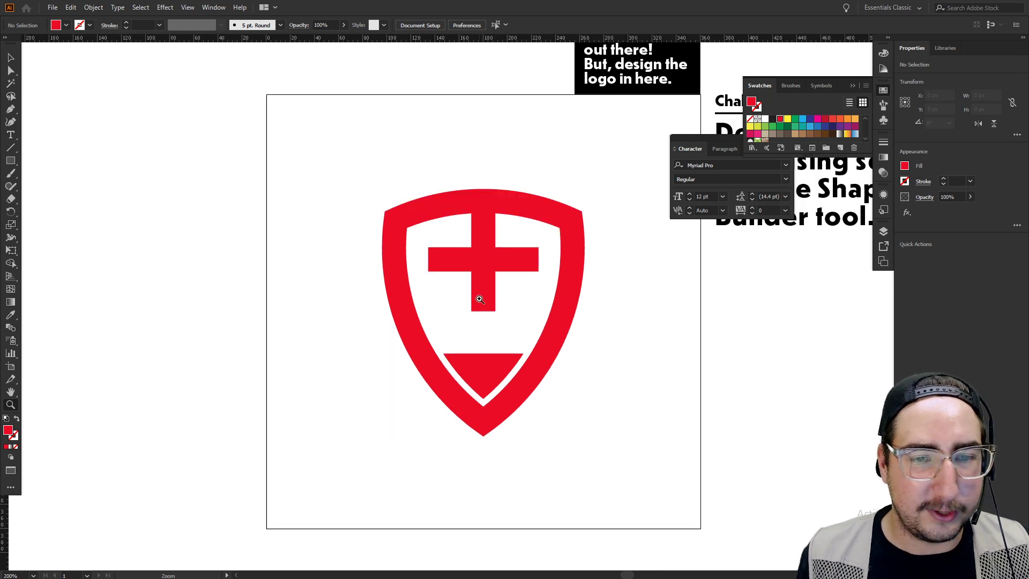
Select the outer shield path and display the artwork in outline view
key(v)
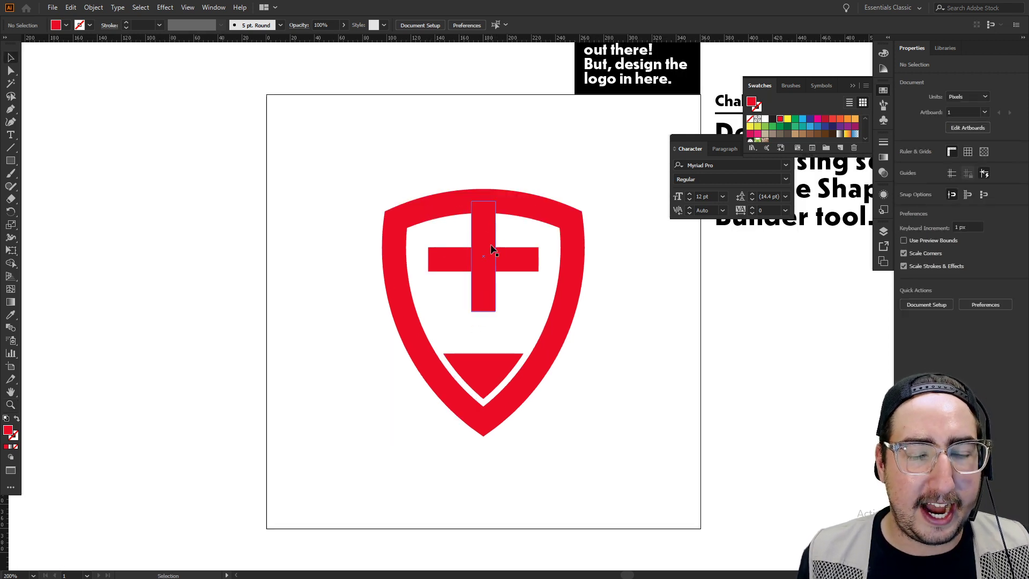
click(445, 210)
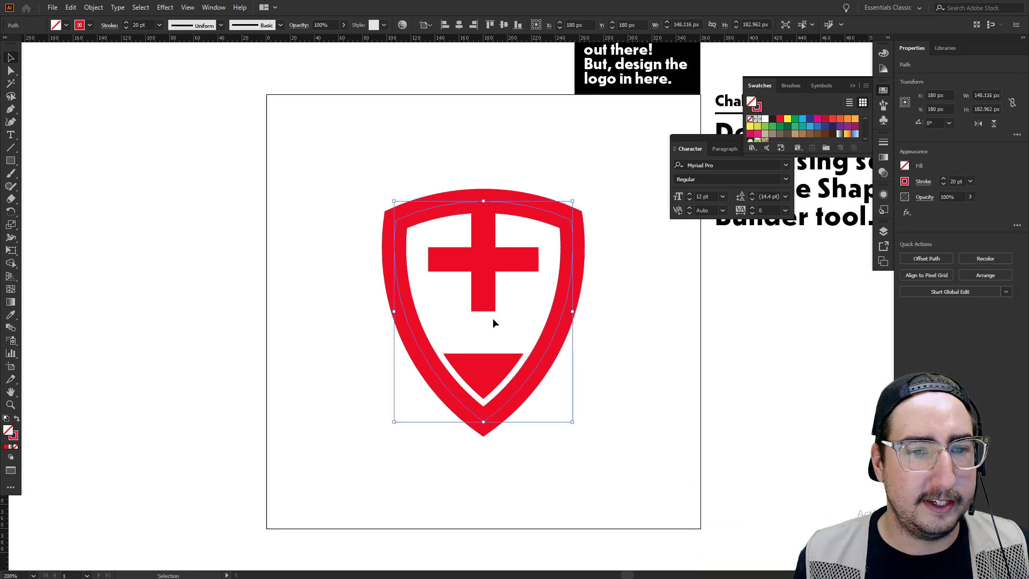
key(ctrl+y)
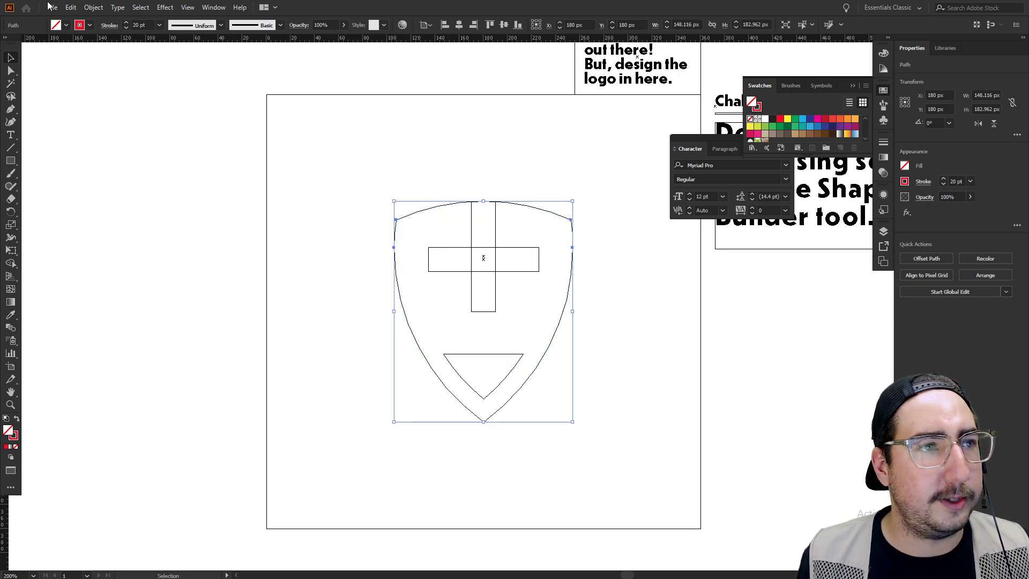
Offset the outer shield path by -25 px with Miter joins to create a smaller shield inside it
click(92, 7)
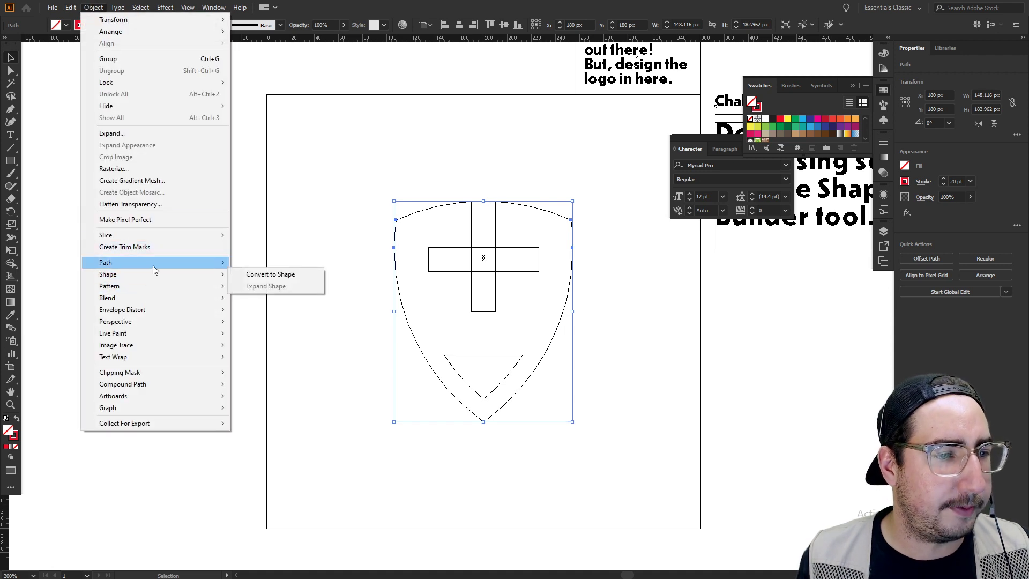
mouse_move(164, 264)
click(264, 301)
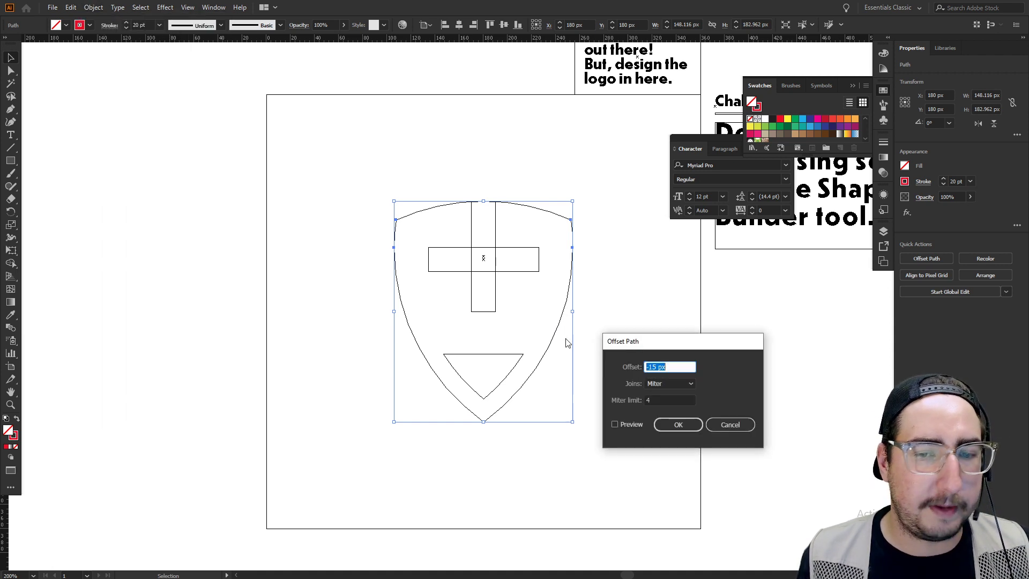
click(630, 424)
double_click(669, 368)
text(-20)
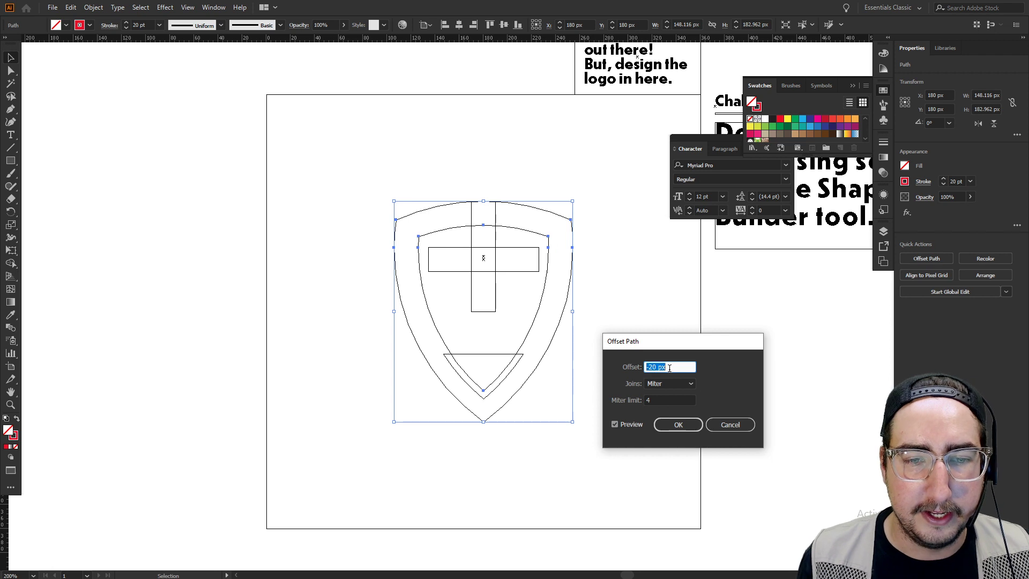
key(Down)
key(Down)
key(Down)
key(Down)
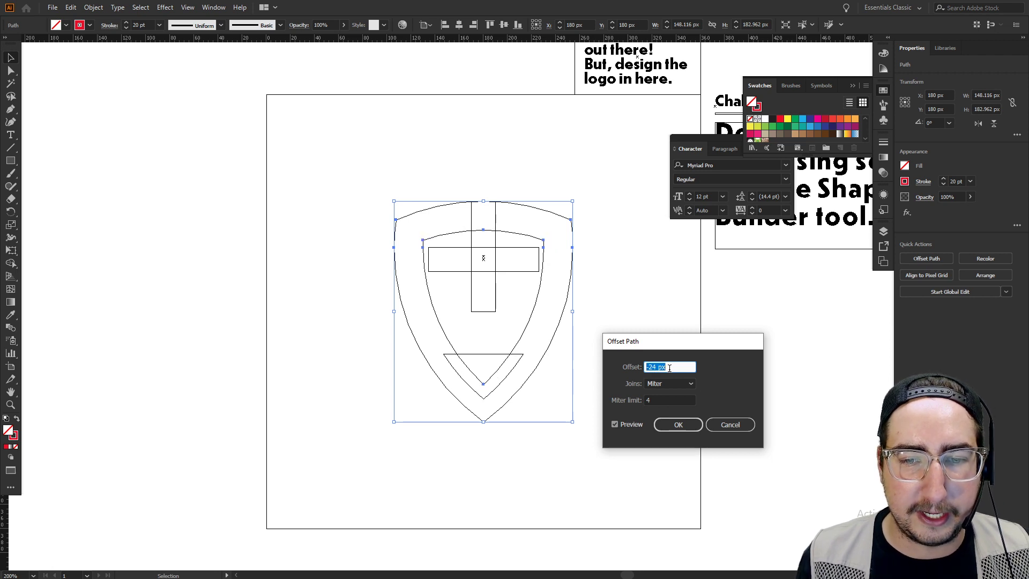
key(Down)
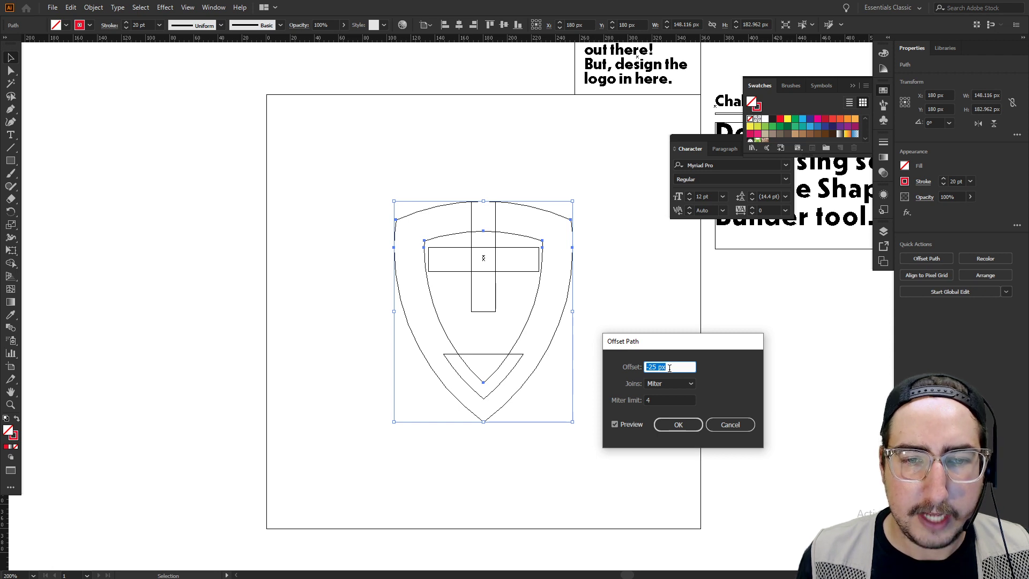
click(678, 425)
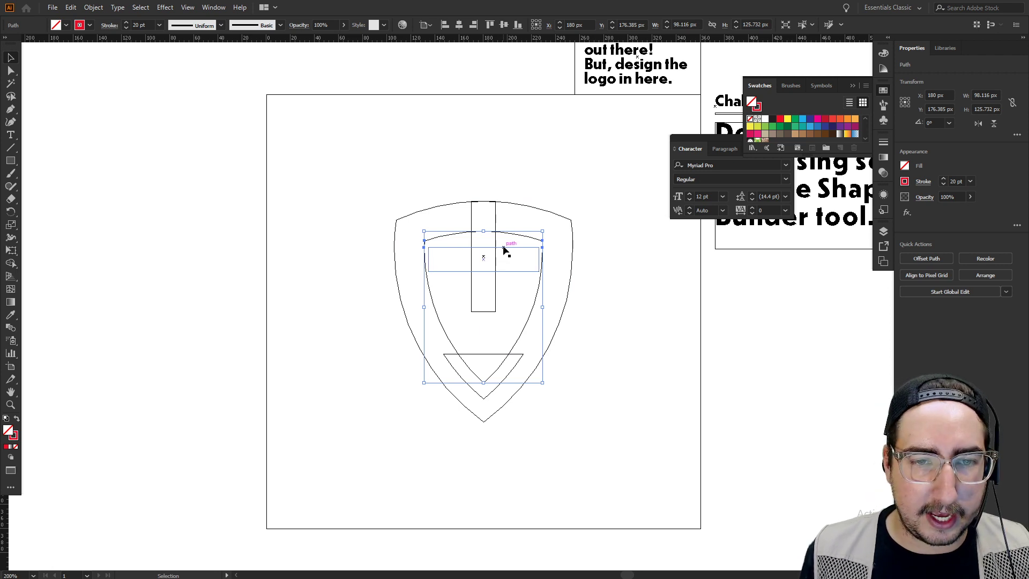
Widen the cross's horizontal bar symmetrically to about 109 px so both ends pass the inner shield path
click(506, 247)
drag(542, 259, 549, 260)
shift+click(496, 244)
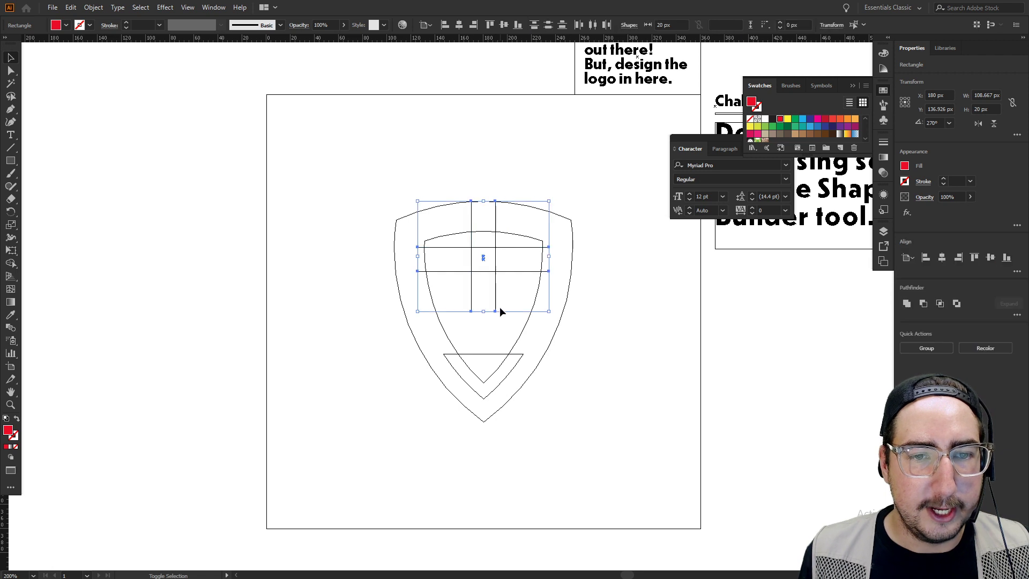
shift+click(482, 354)
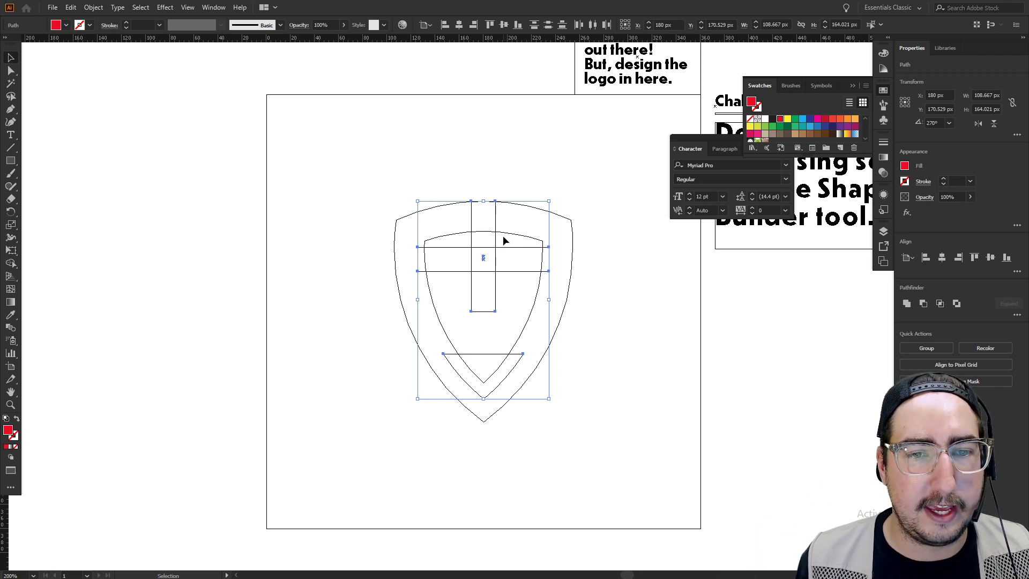
click(508, 283)
Trim the cross bars and bottom triangle to the inner shield path with Shape Builder, removing everything outside and between them, and restore the preview
click(509, 271)
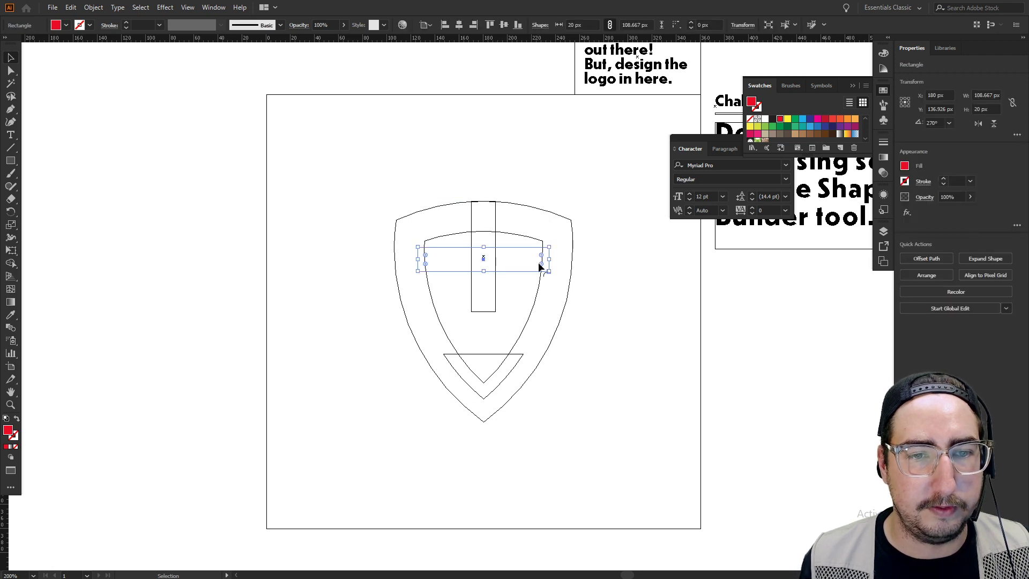
shift+click(495, 241)
shift+click(475, 352)
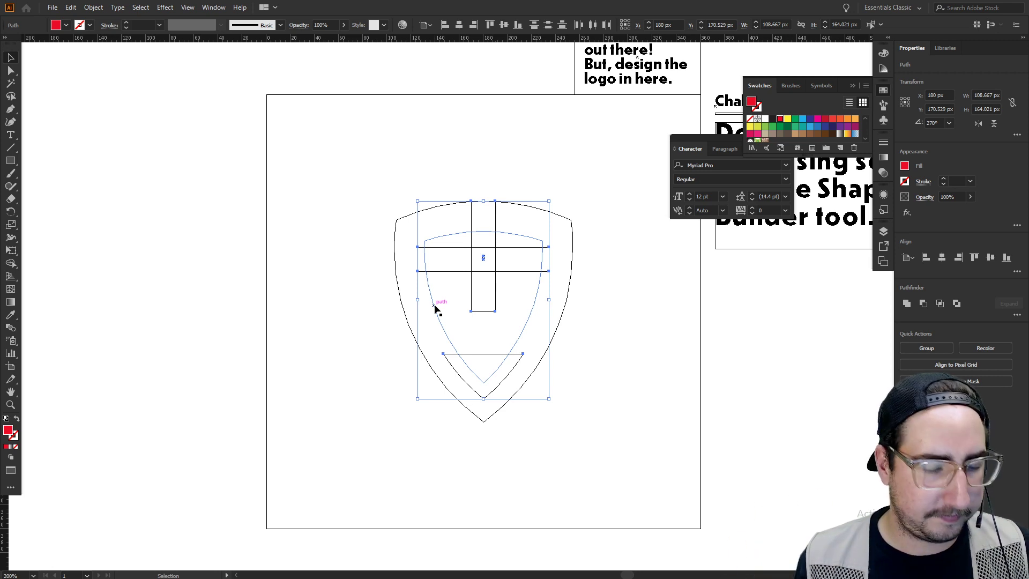
shift+click(435, 310)
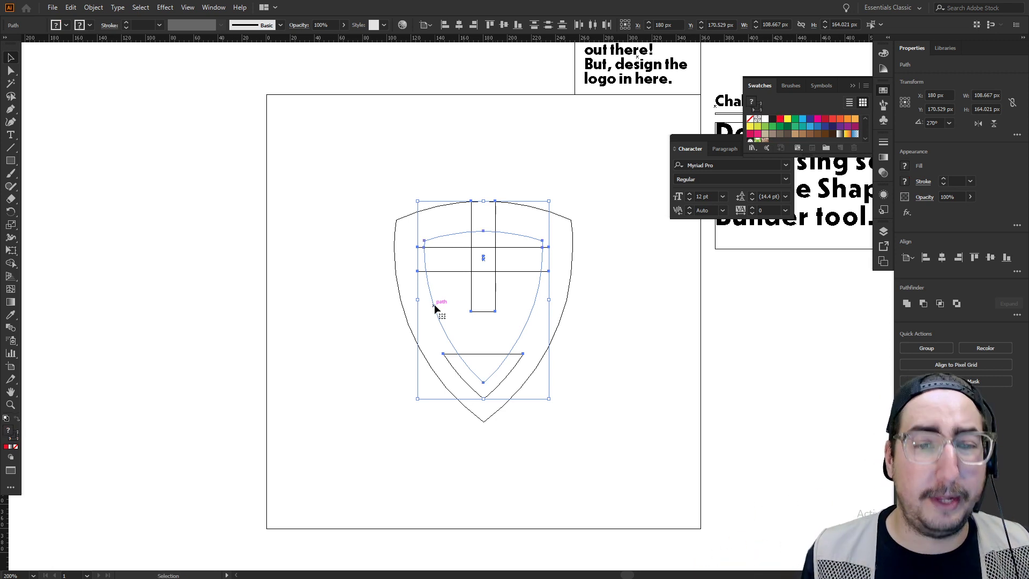
click(10, 263)
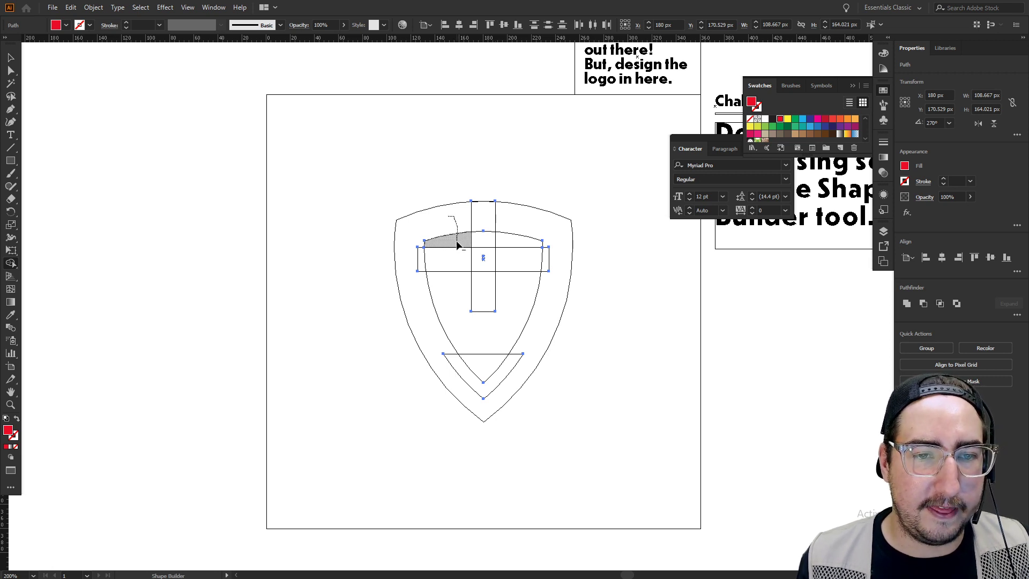
mouse_move(422, 247)
mouse_down()
mouse_move(416, 302)
mouse_move(463, 322)
mouse_move(444, 353)
mouse_move(477, 393)
mouse_up()
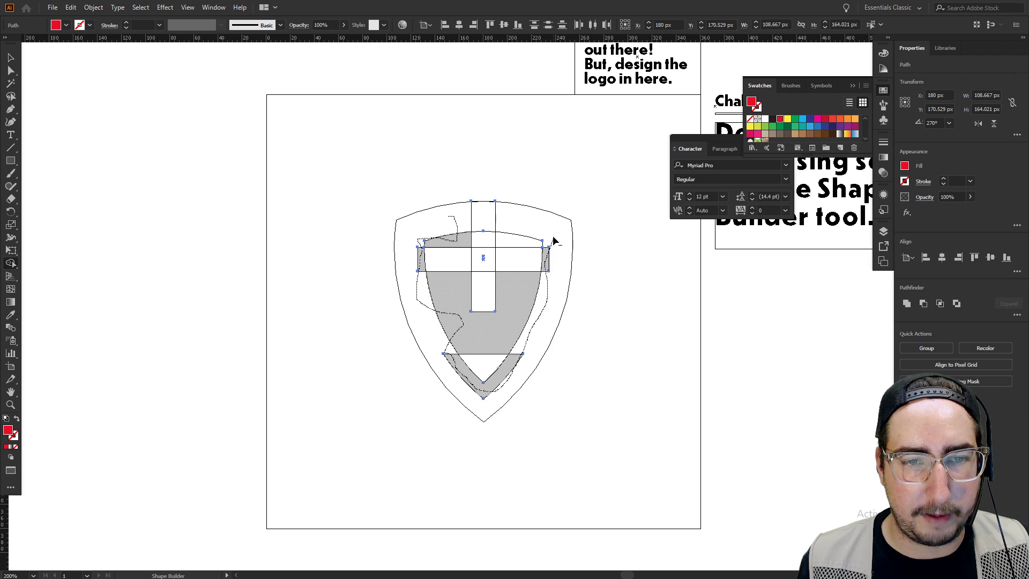
drag(553, 241, 514, 239)
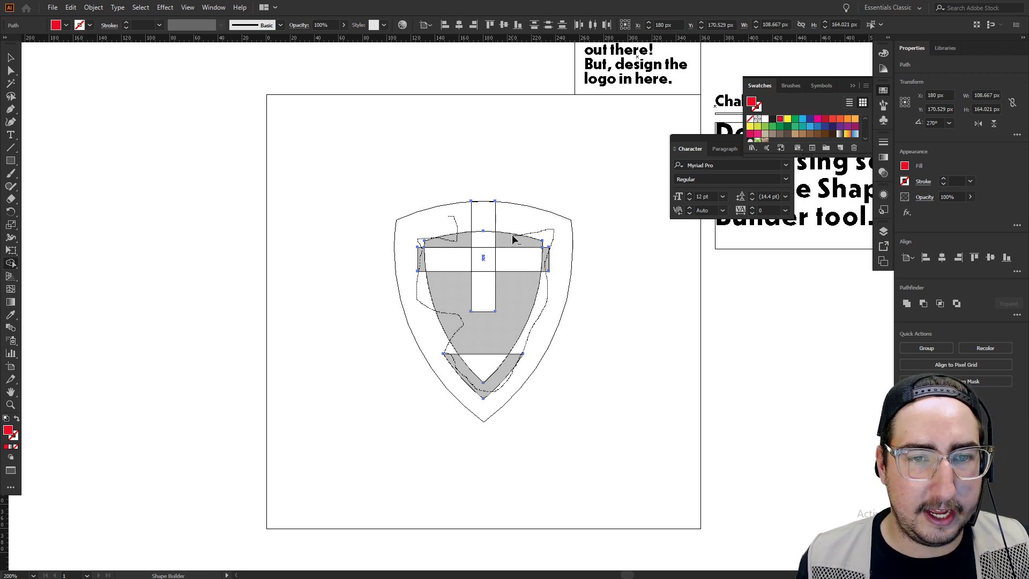
drag(513, 239, 501, 222)
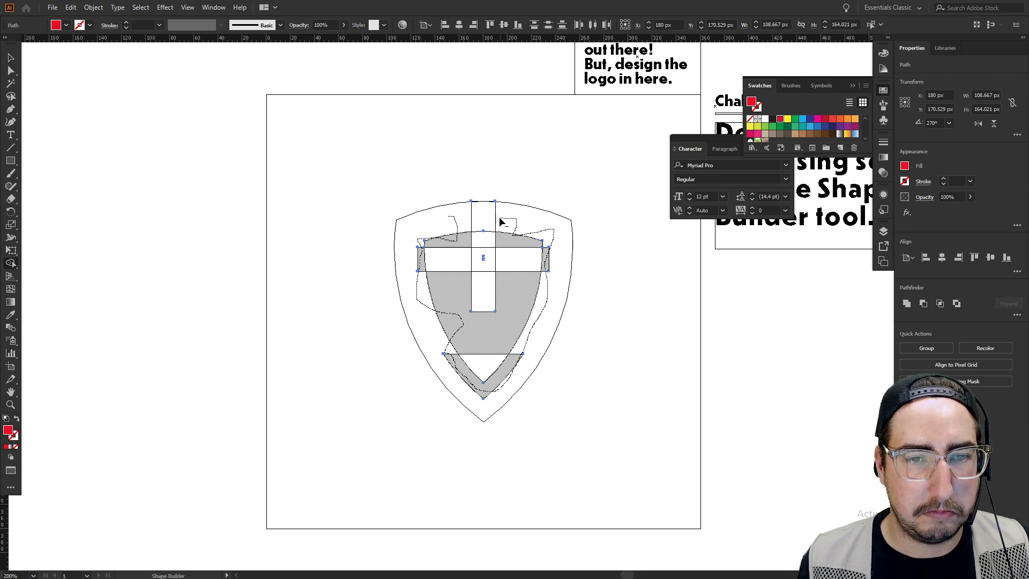
drag(499, 221, 452, 218)
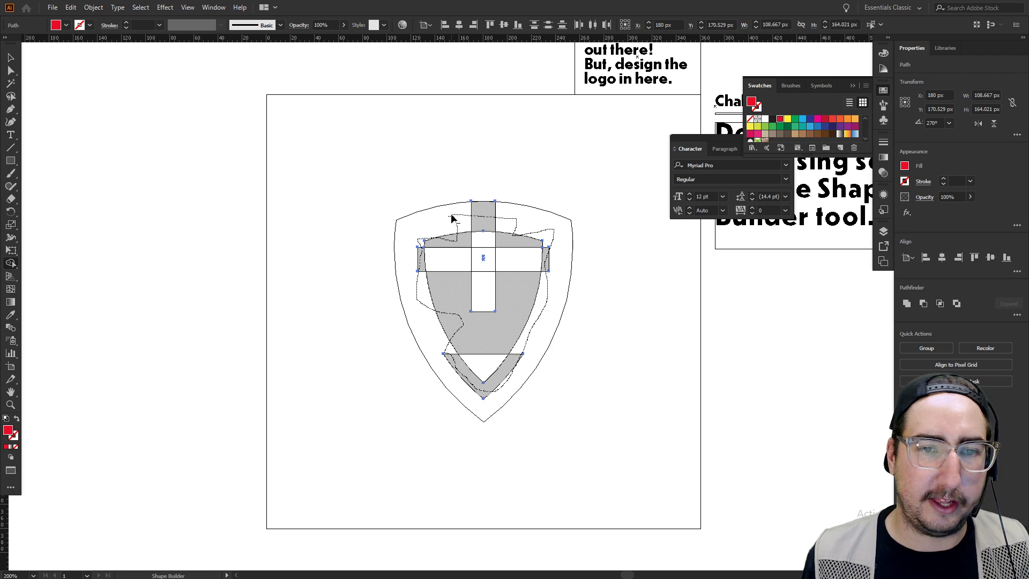
drag(451, 218, 451, 218)
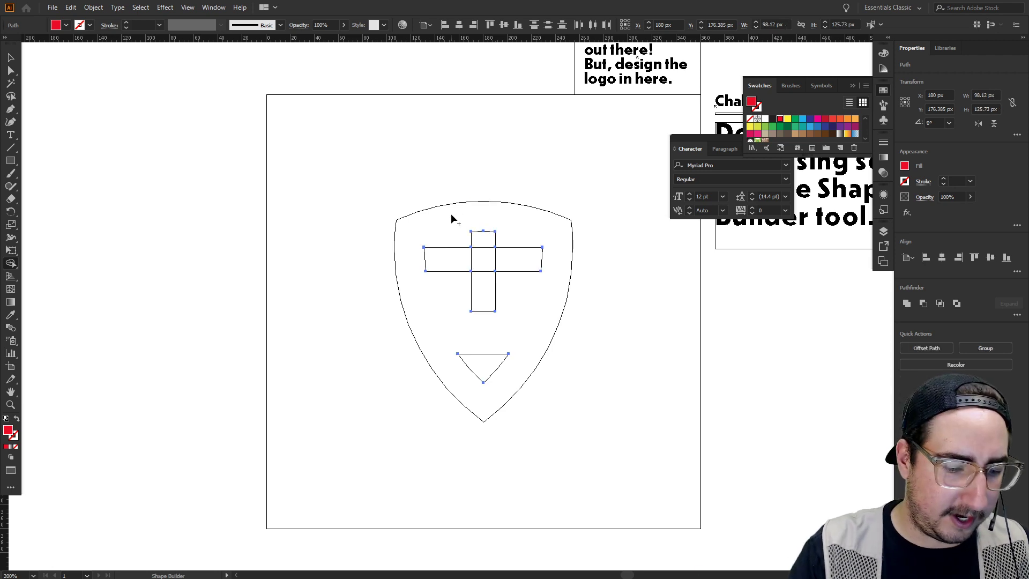
key(ctrl+y)
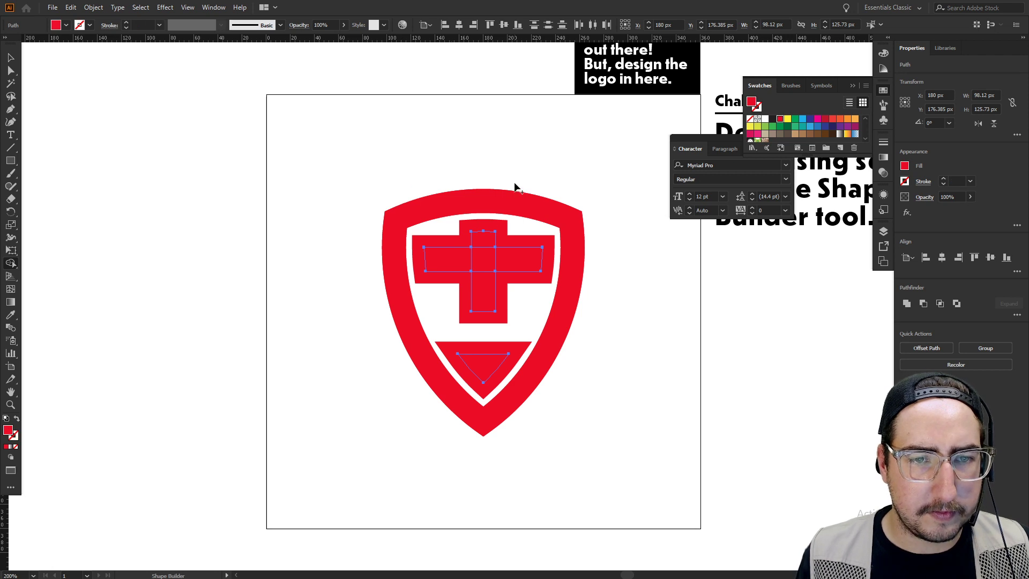
key(Delete)
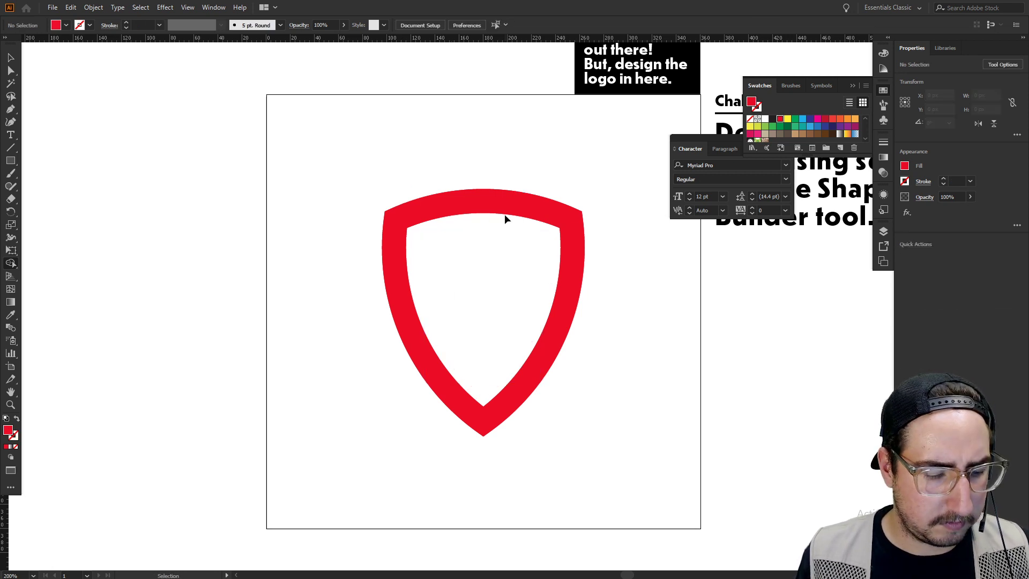
key(ctrl+z)
key(ctrl+shift+z)
key(ctrl+z)
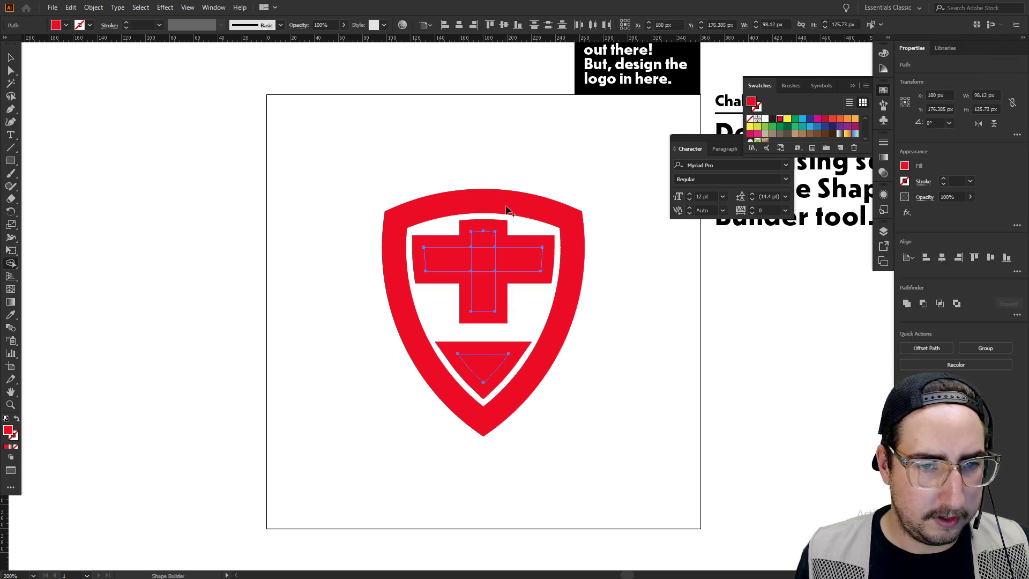
Group the filled cross bars and filled bottom triangle, and move the group out beside the shield
key(v)
click(445, 303)
click(471, 270)
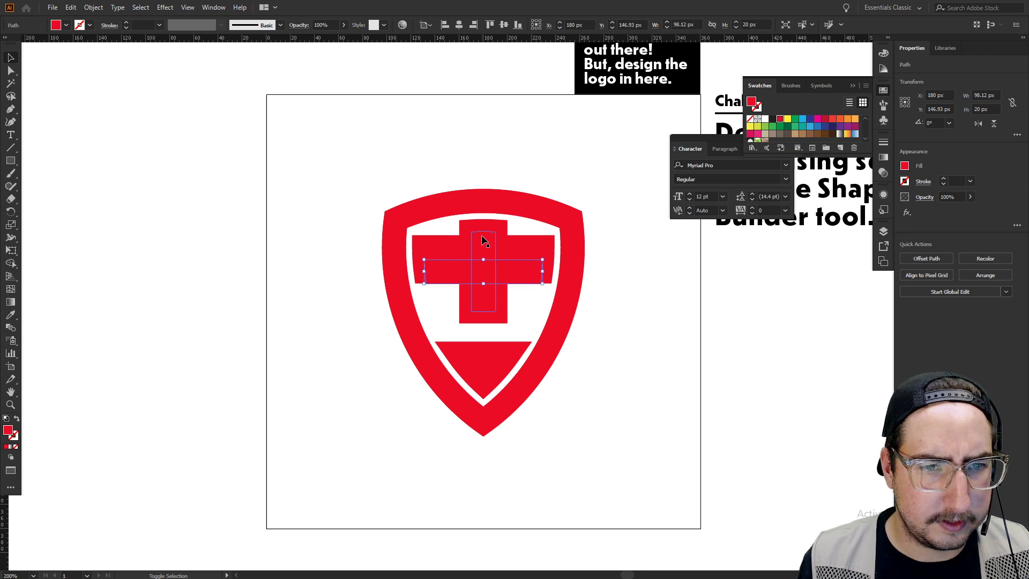
click(462, 234)
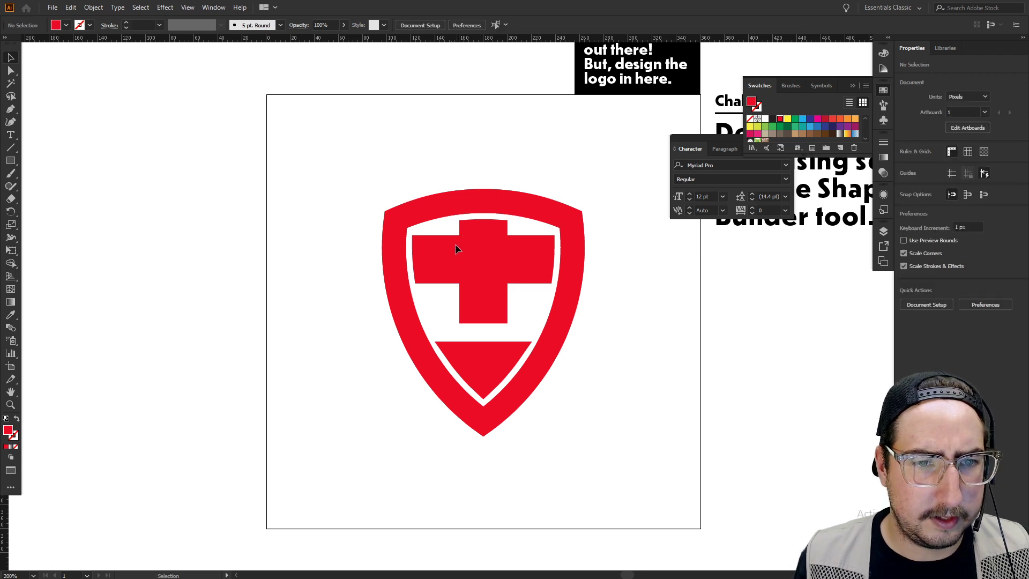
click(445, 253)
shift+click(483, 239)
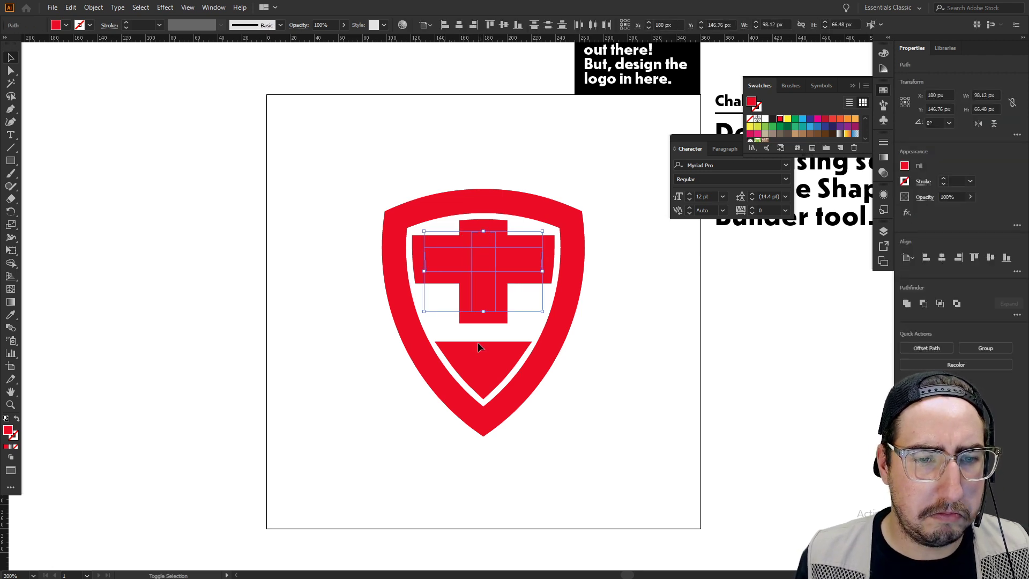
shift+click(478, 362)
key(ctrl+g)
drag(481, 362, 596, 358)
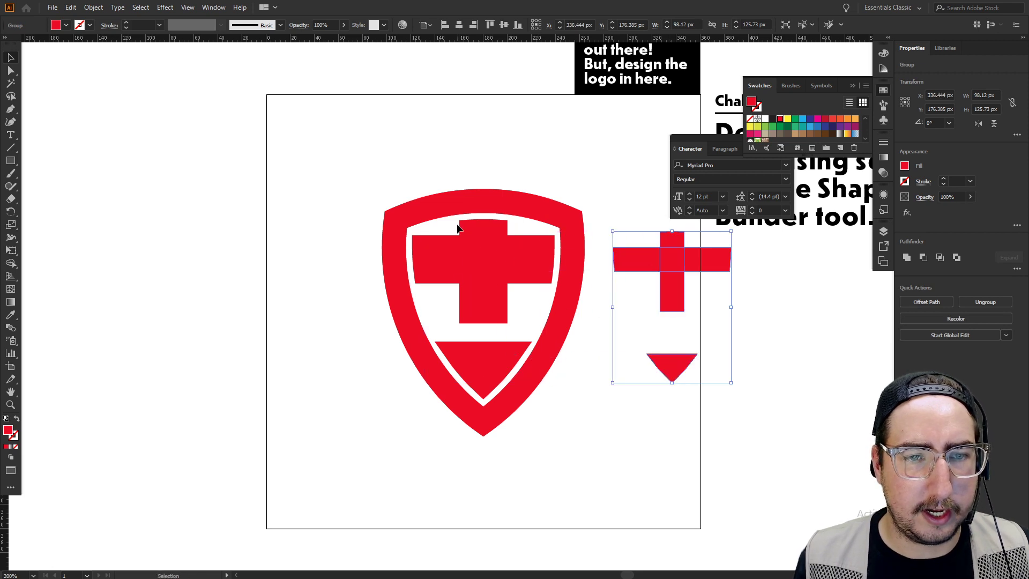
Compare both sets of shapes in outline view, delete the group beside the shield and restore the preview
click(596, 358)
key(ctrl+y)
drag(461, 235, 506, 360)
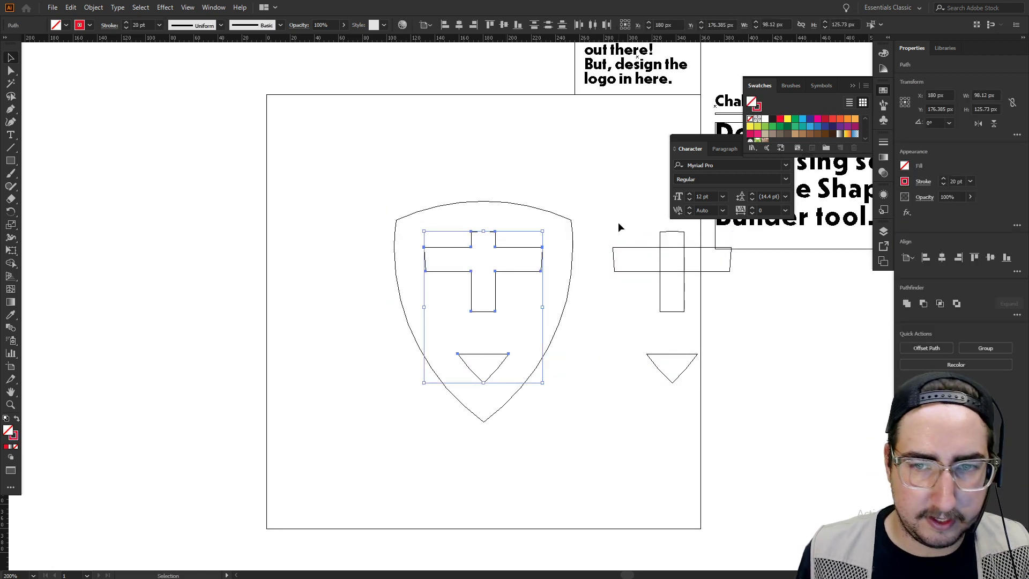
drag(618, 225, 681, 364)
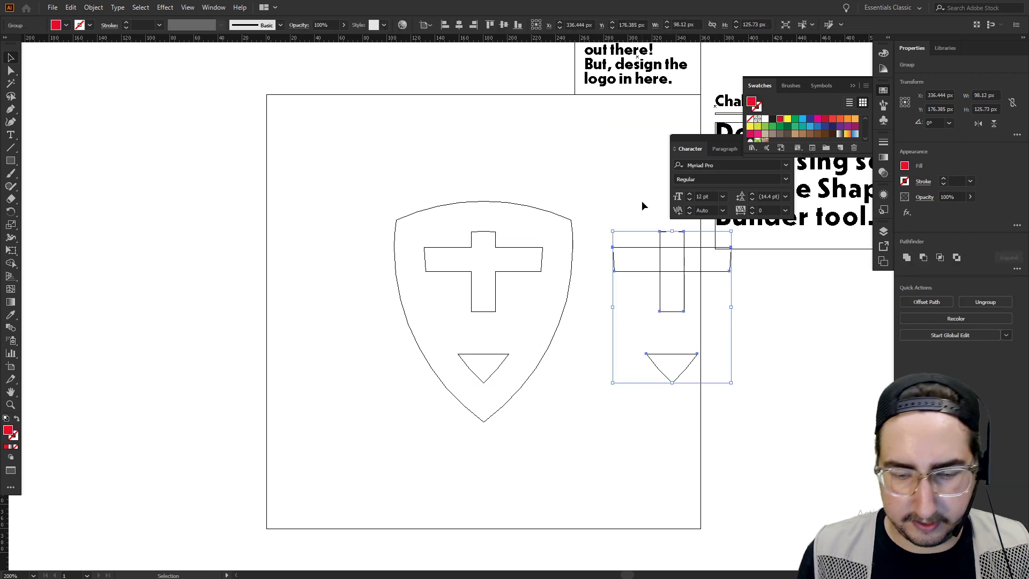
key(Delete)
key(ctrl+y)
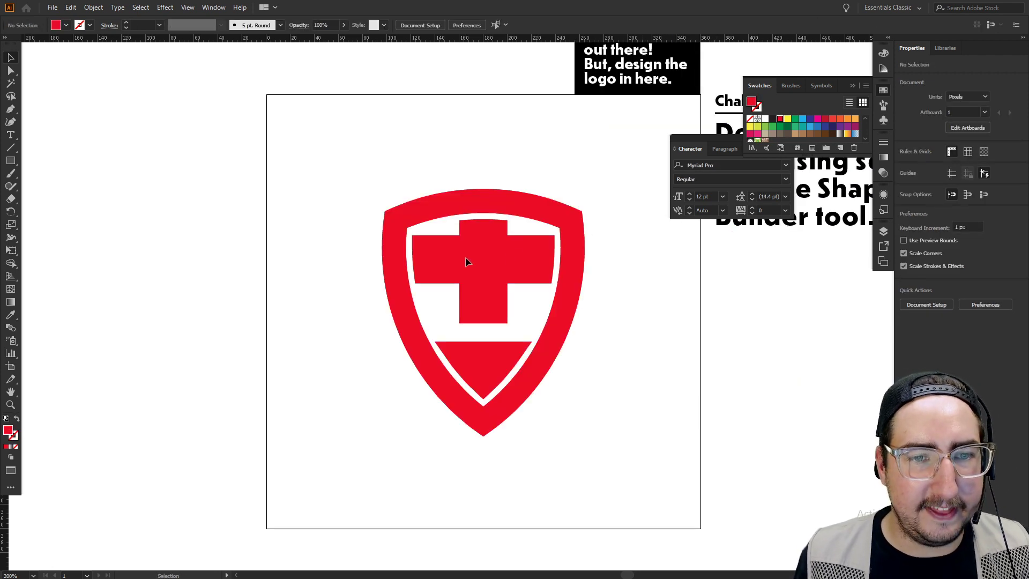
Swap fill and stroke on the cross and bottom triangle so they have a red fill and no stroke
click(471, 272)
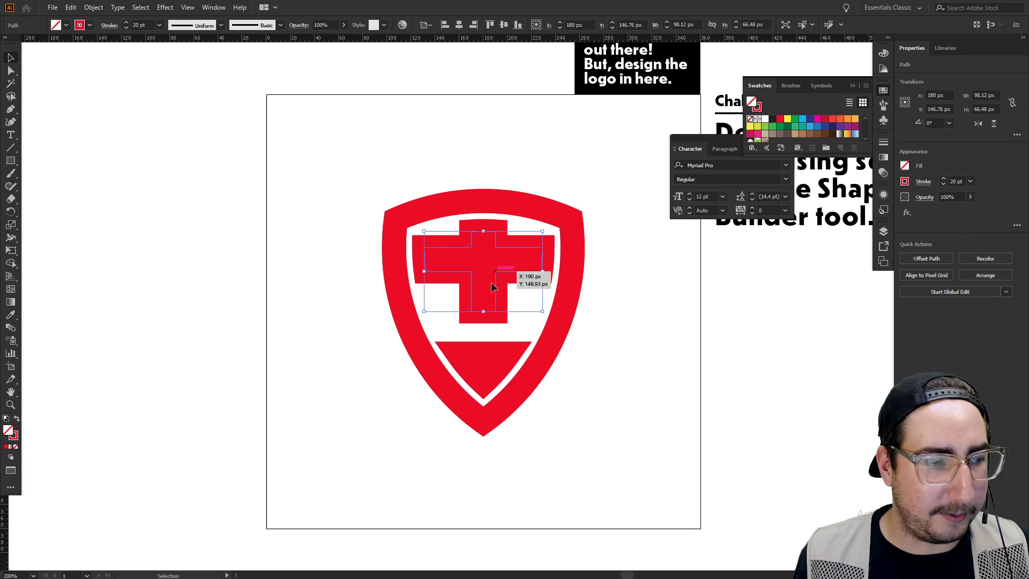
shift+click(481, 353)
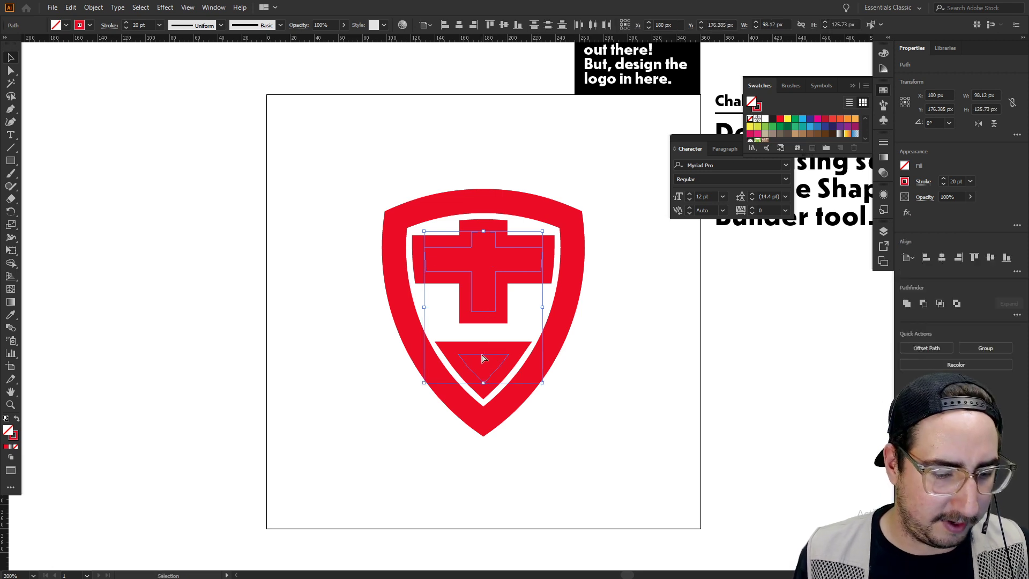
key(ctrl+y)
key(ctrl+y)
key(shift+x)
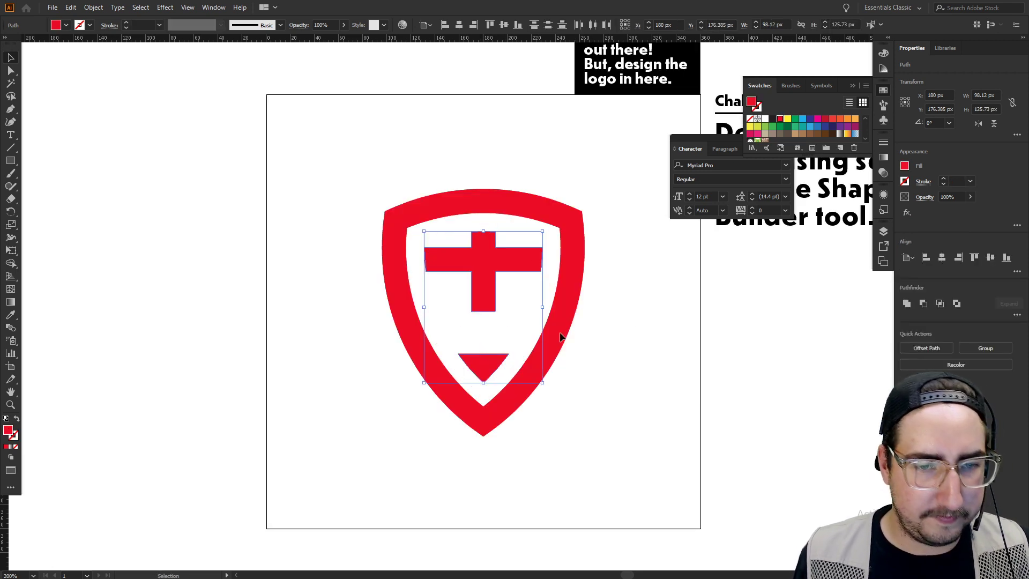
click(632, 320)
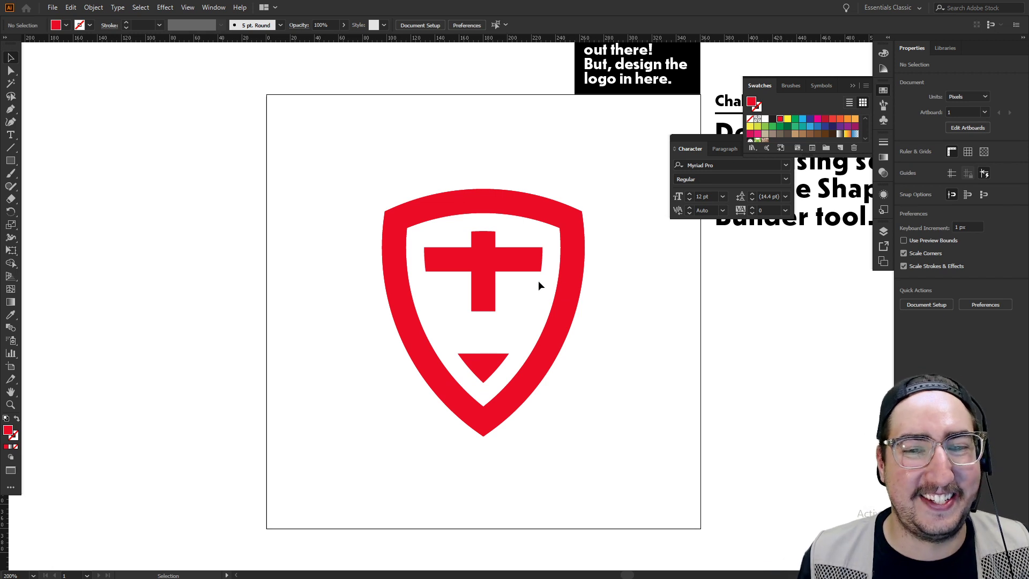
Move the cross's top anchor points up 20 px so the vertical bar joins the shield's border
key(z)
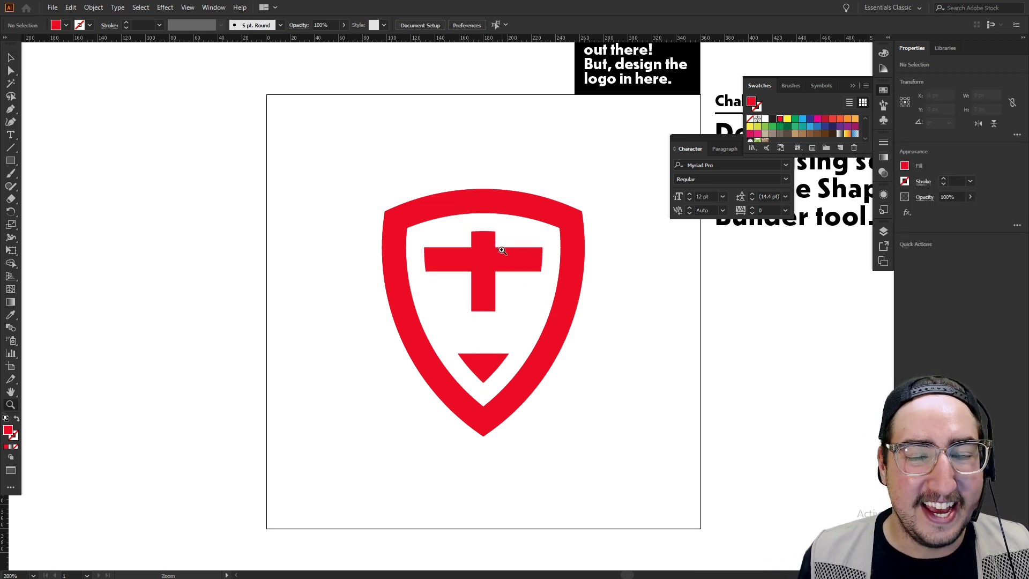
click(504, 262)
drag(519, 279, 475, 236)
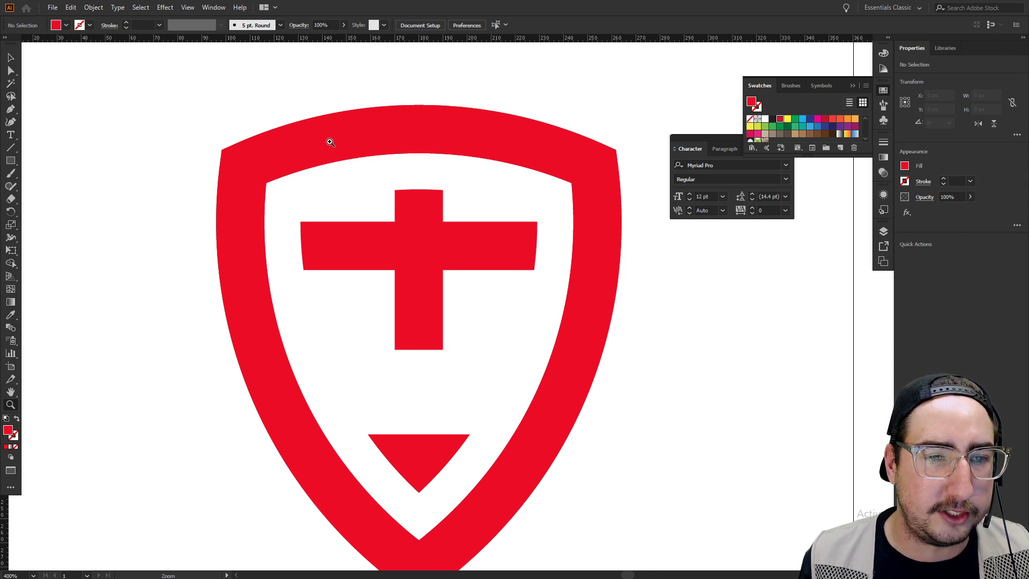
key(a)
drag(379, 188, 460, 211)
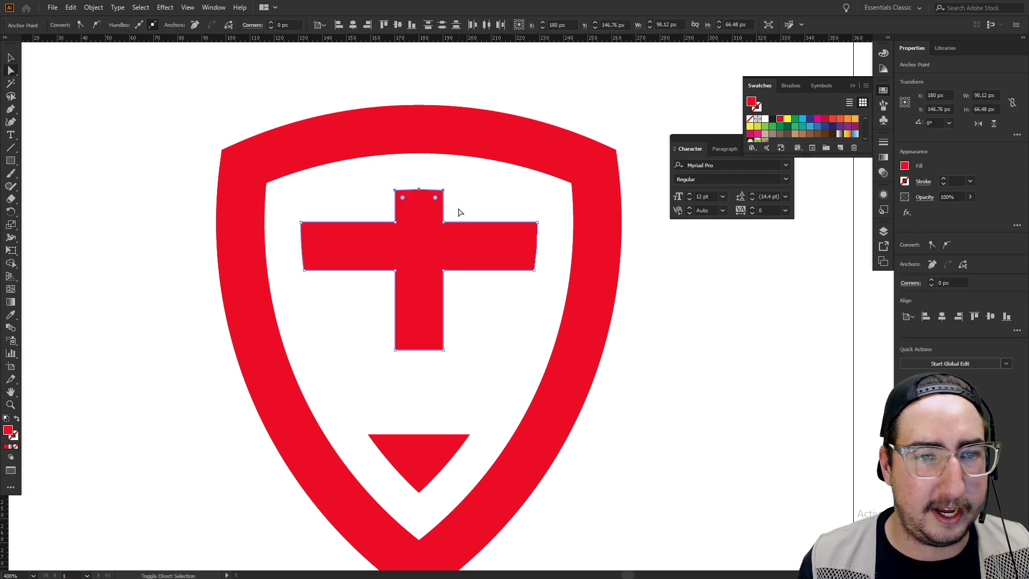
key(shift+Up)
key(shift+Up)
key(v)
click(469, 210)
Lengthen the cross's vertical bar downward by about 20 px by moving its bottom anchor points
key(z)
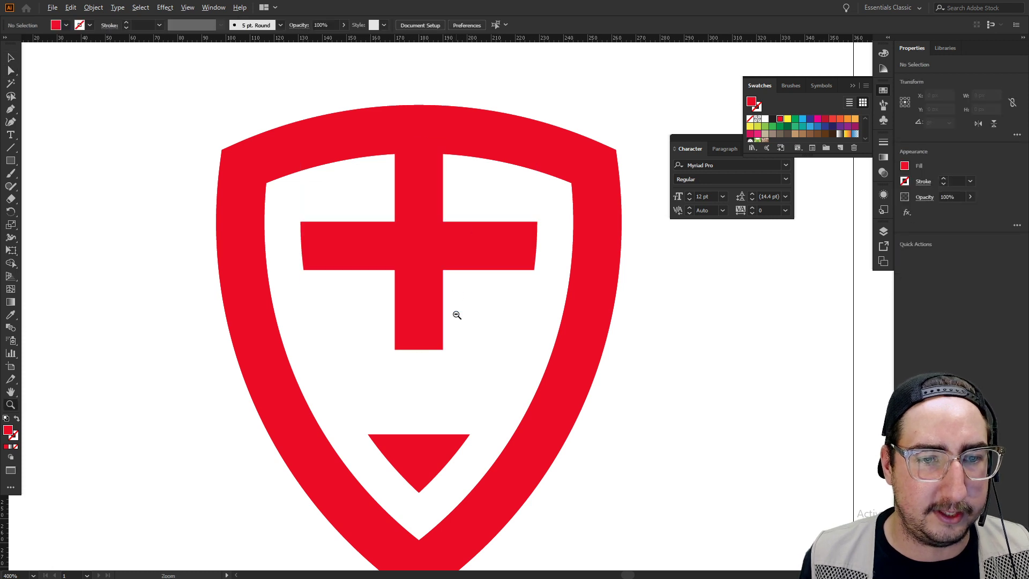
alt+click(457, 315)
alt+click(492, 315)
drag(552, 313, 434, 324)
key(a)
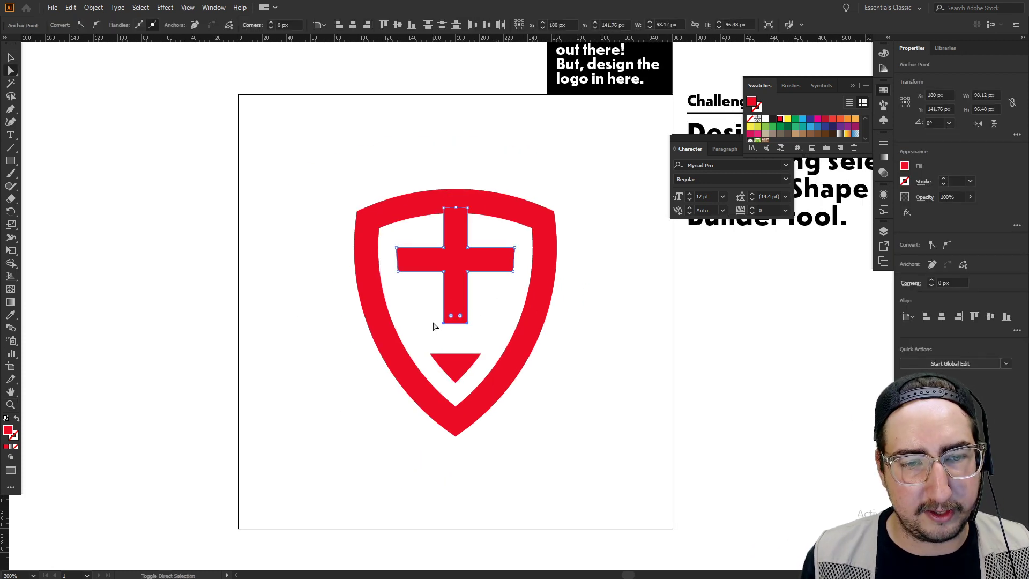
key(shift+Down)
key(v)
click(597, 311)
Duplicate the whole badge and place the copy outside the artboard, level with the original
key(z)
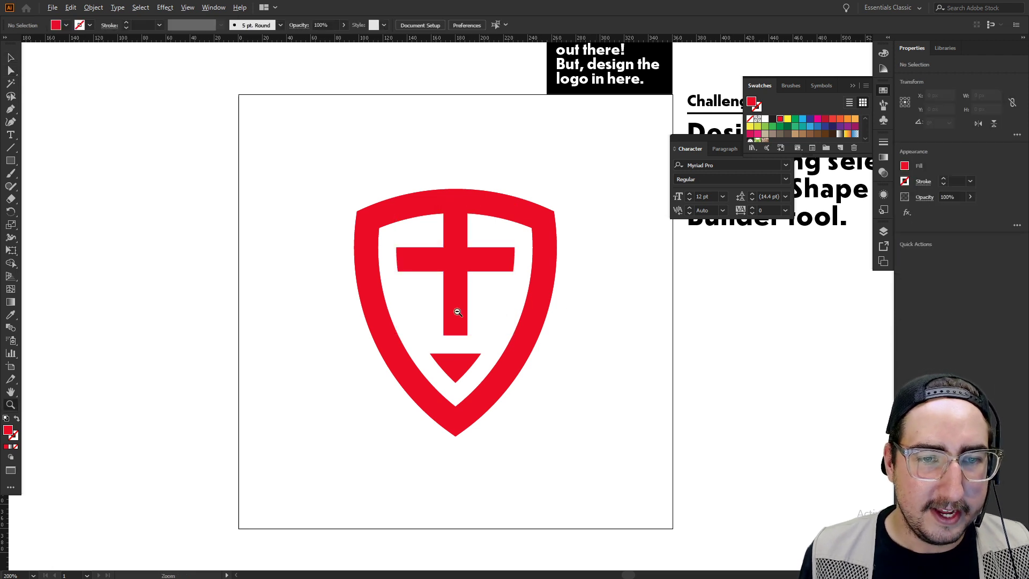
alt+click(458, 312)
alt+click(492, 297)
drag(595, 277, 525, 284)
click(509, 313)
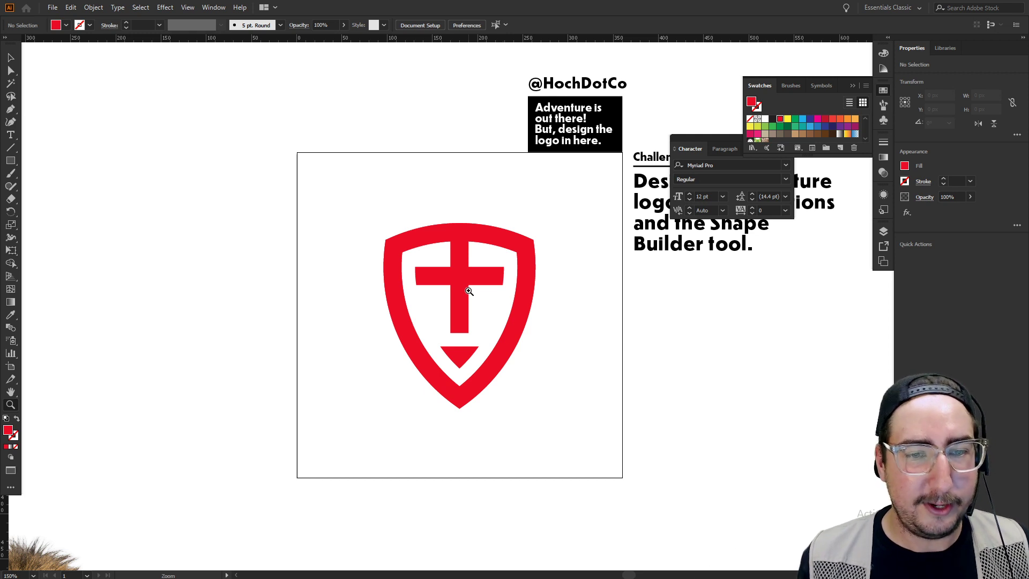
key(v)
drag(362, 205, 549, 427)
drag(456, 346, 547, 354)
drag(552, 283, 289, 276)
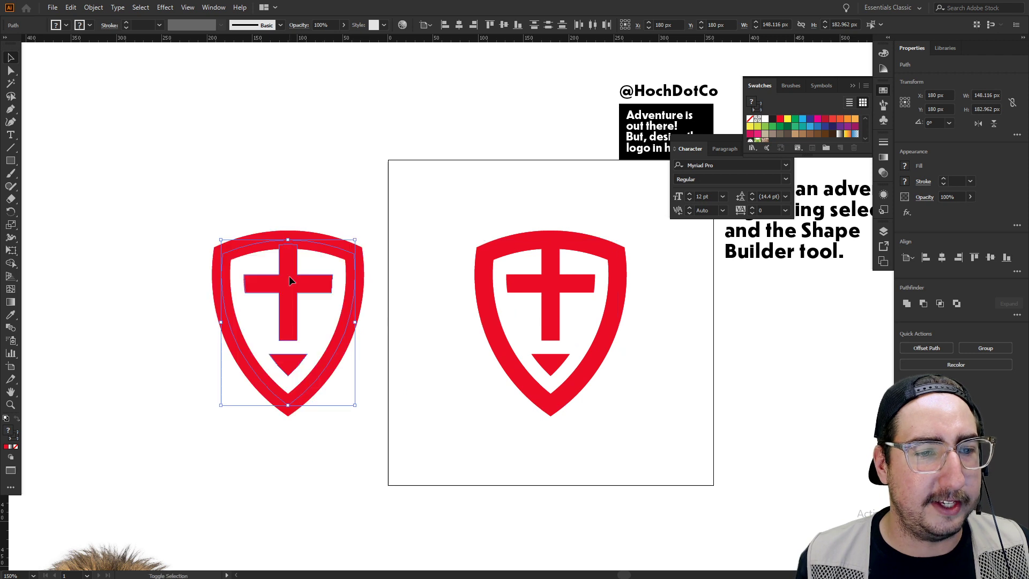
drag(351, 278, 432, 271)
Expand the fill and stroke of the copied badge and select all of its resulting shapes
click(93, 7)
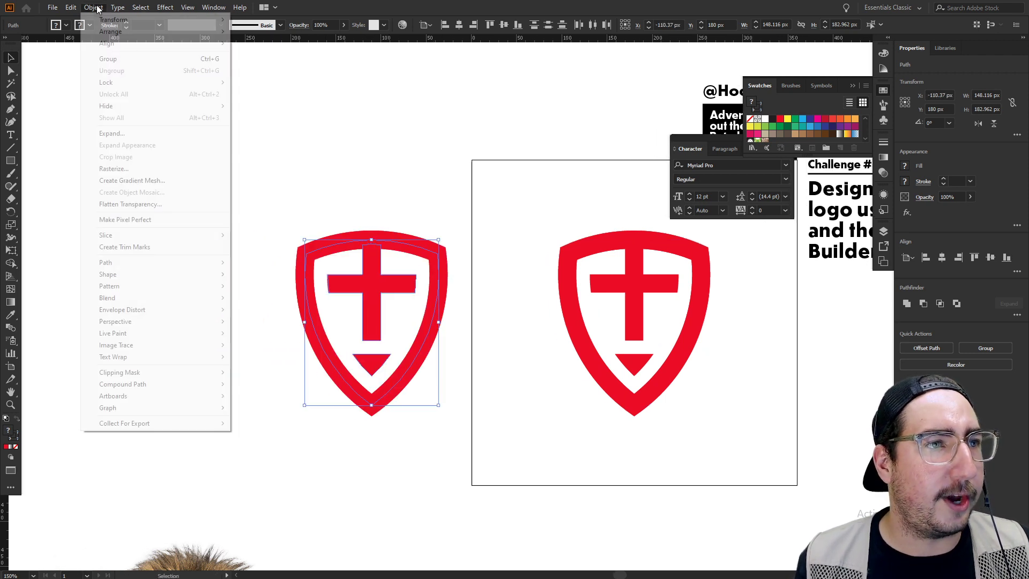
click(138, 135)
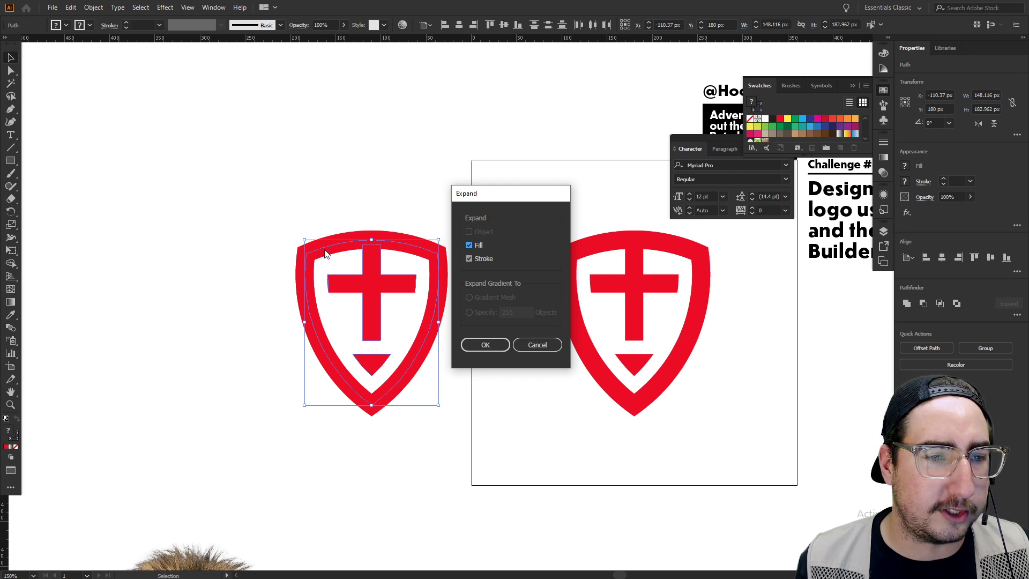
click(486, 344)
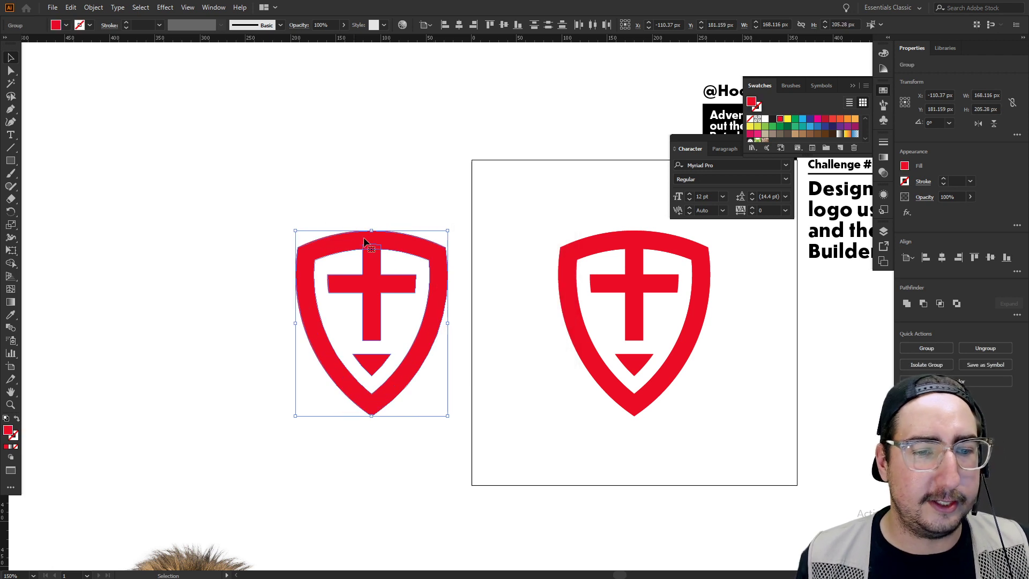
drag(248, 197, 448, 430)
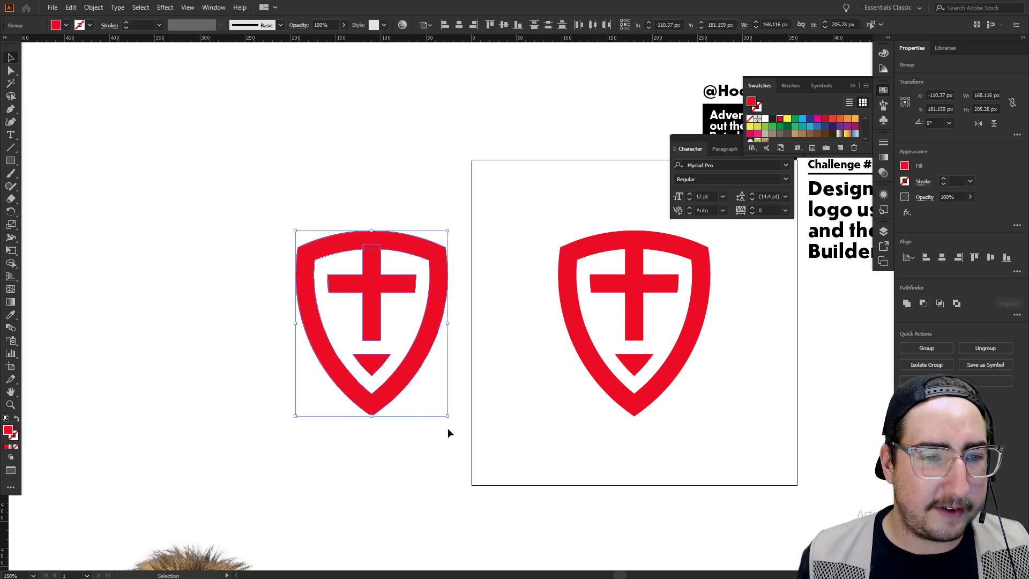
Try to merge the copied badge's shapes with the Shape Builder tool
click(12, 264)
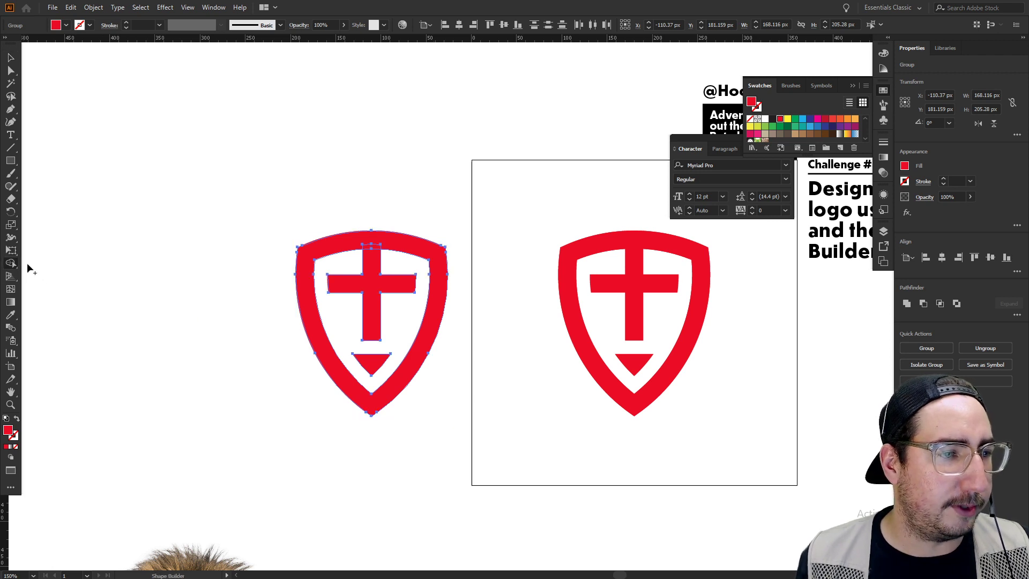
mouse_move(245, 284)
mouse_down()
mouse_move(366, 201)
mouse_move(436, 178)
mouse_move(454, 228)
mouse_move(368, 386)
mouse_move(399, 410)
mouse_up()
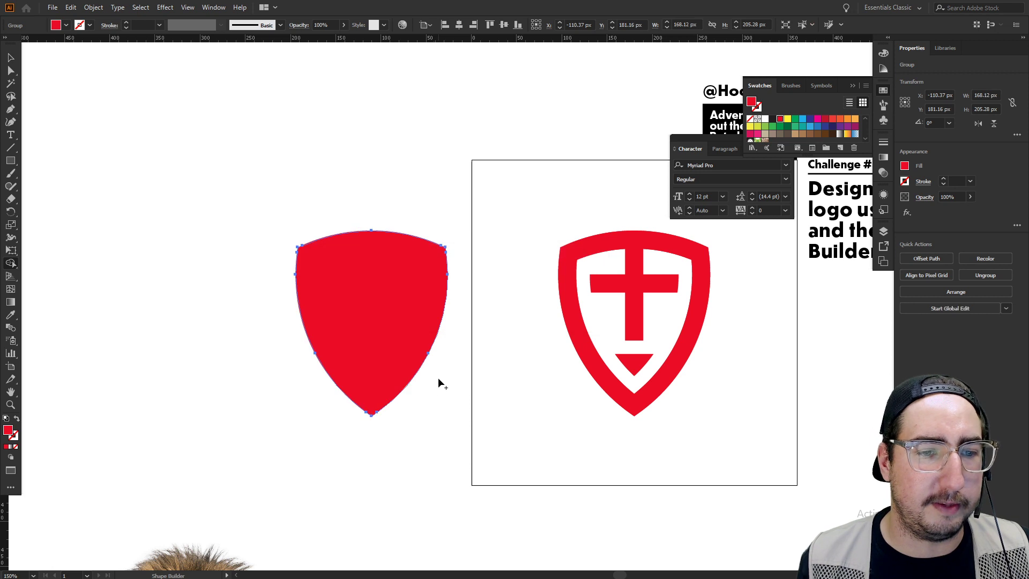
key(ctrl+z)
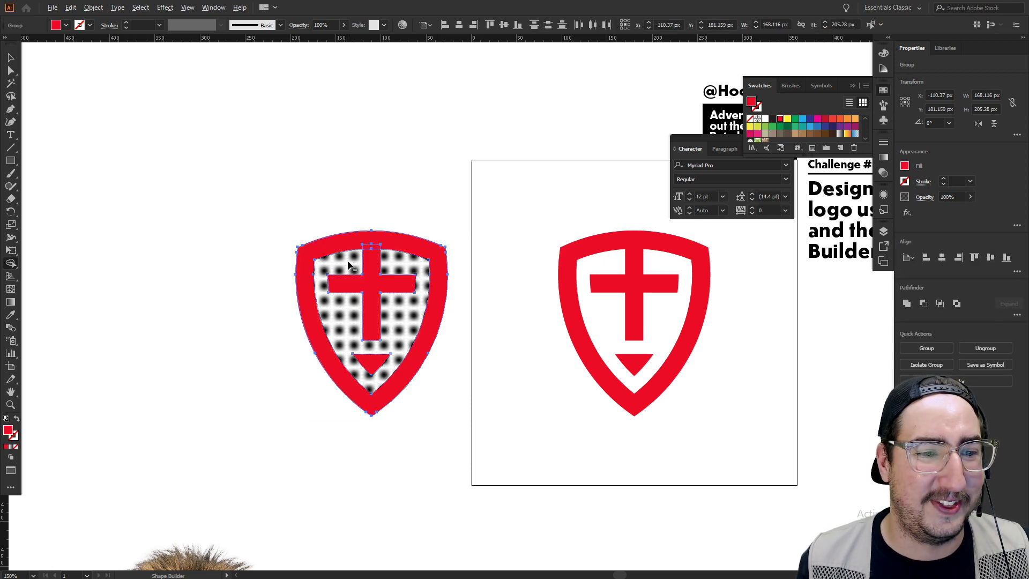
mouse_move(349, 264)
mouse_down()
mouse_move(315, 278)
mouse_move(365, 346)
mouse_up()
key(v)
click(403, 190)
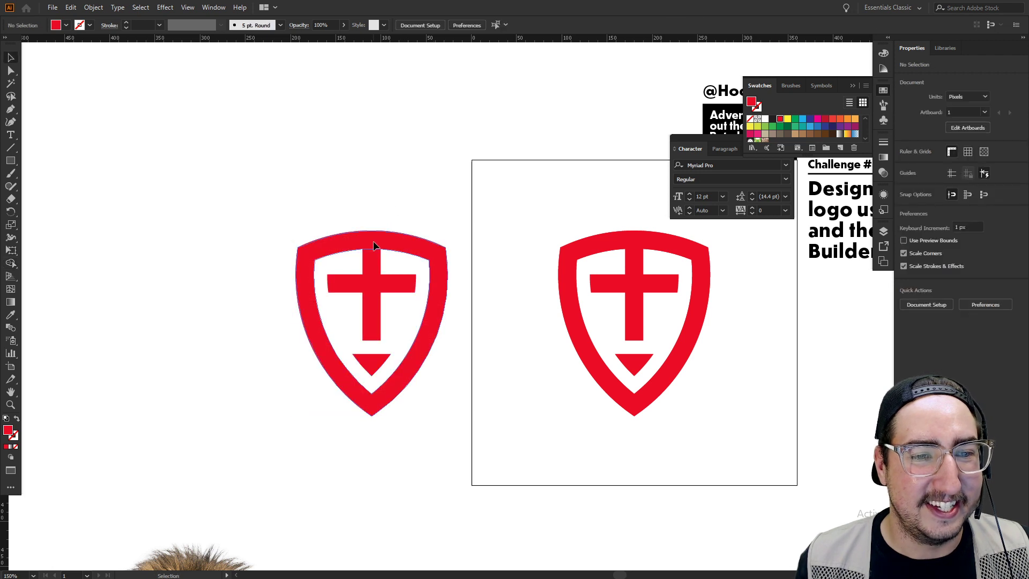
Select all shapes of the copied badge outside the artboard and unite them so the cross merges with the border
click(373, 240)
drag(315, 213, 432, 433)
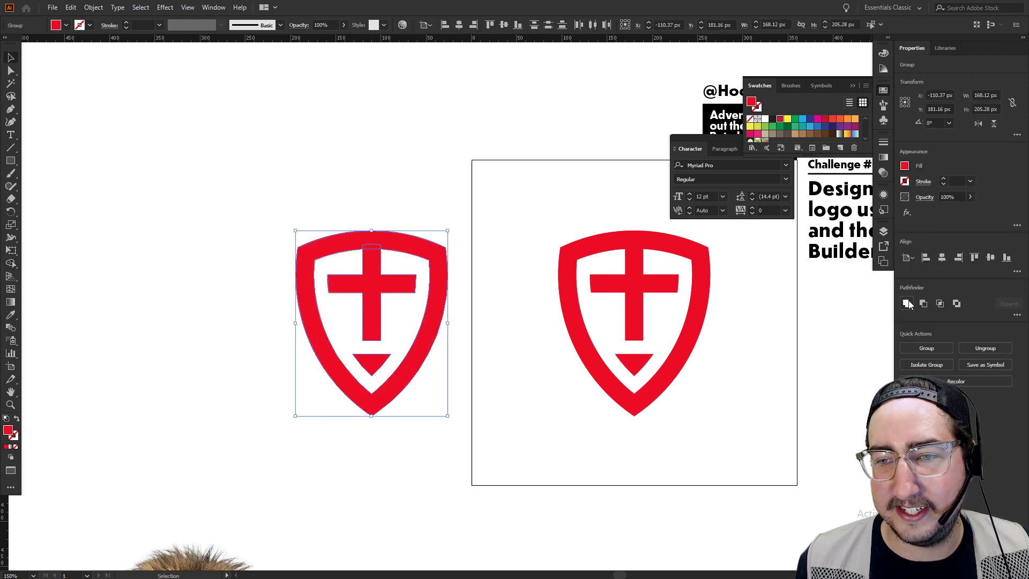
click(354, 189)
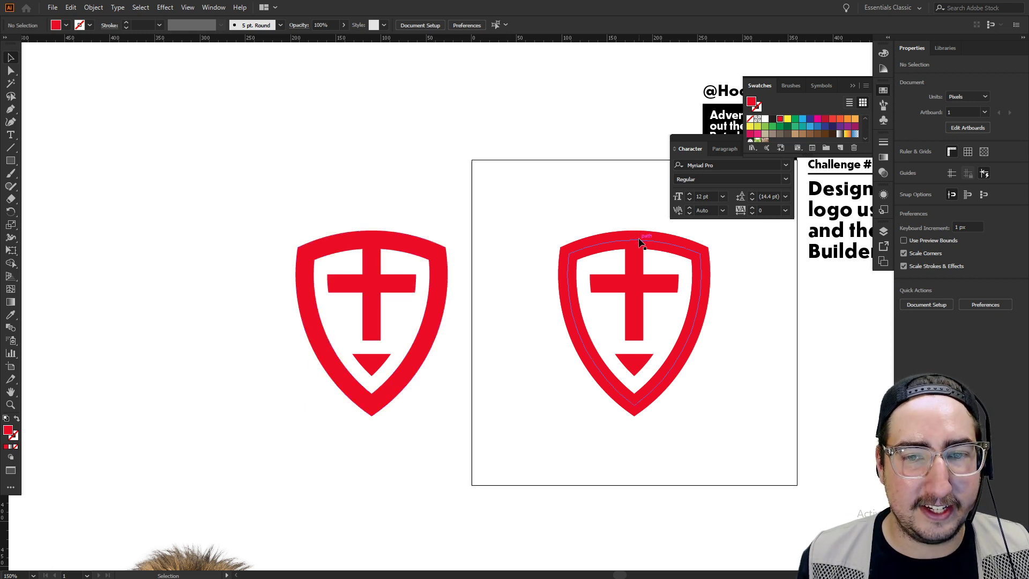
Duplicate the original shield's border path onto the copied badge and offset the duplicate outward to a width of about 184 px
drag(641, 242, 379, 246)
click(93, 7)
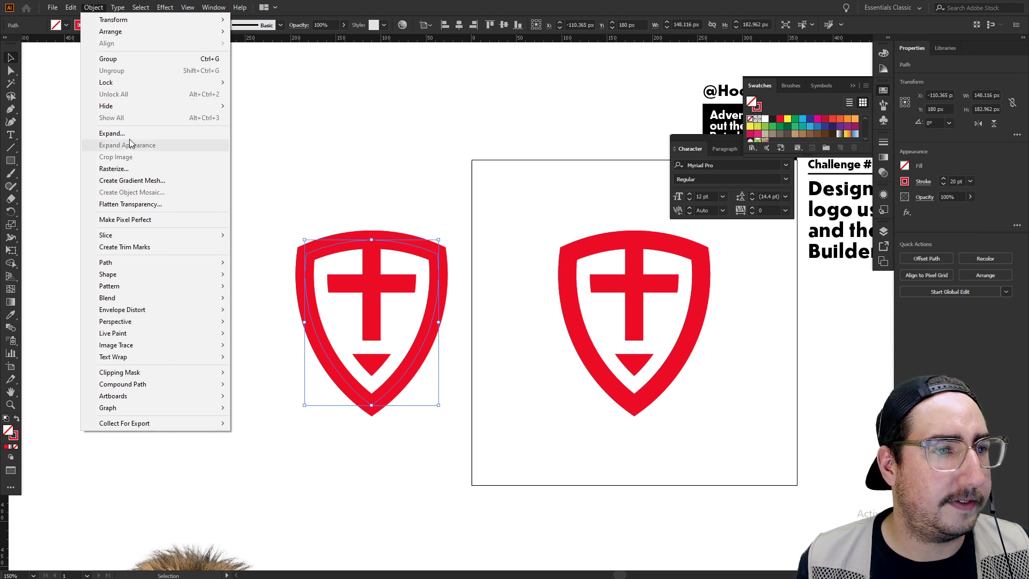
mouse_move(127, 263)
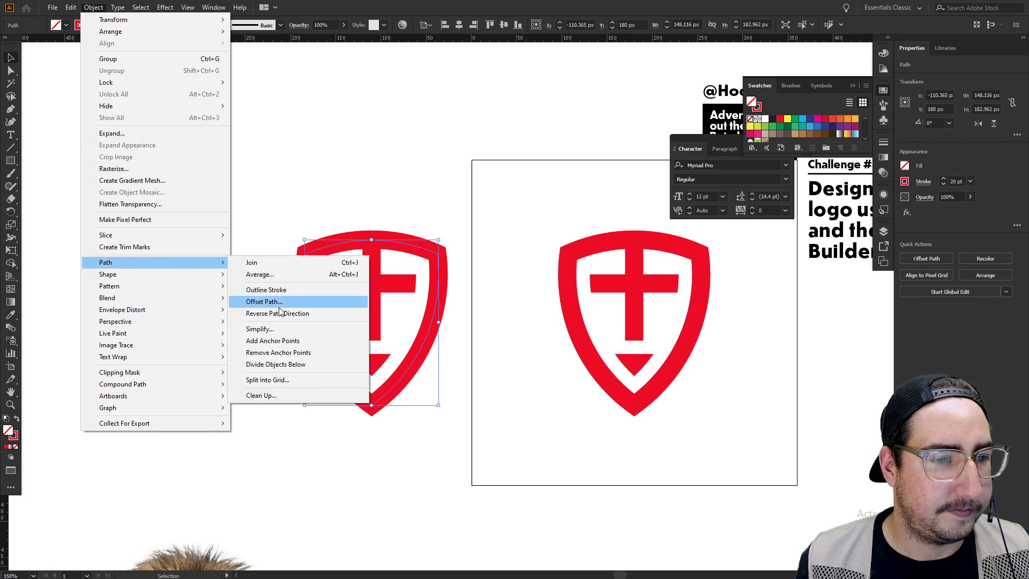
click(278, 304)
click(615, 425)
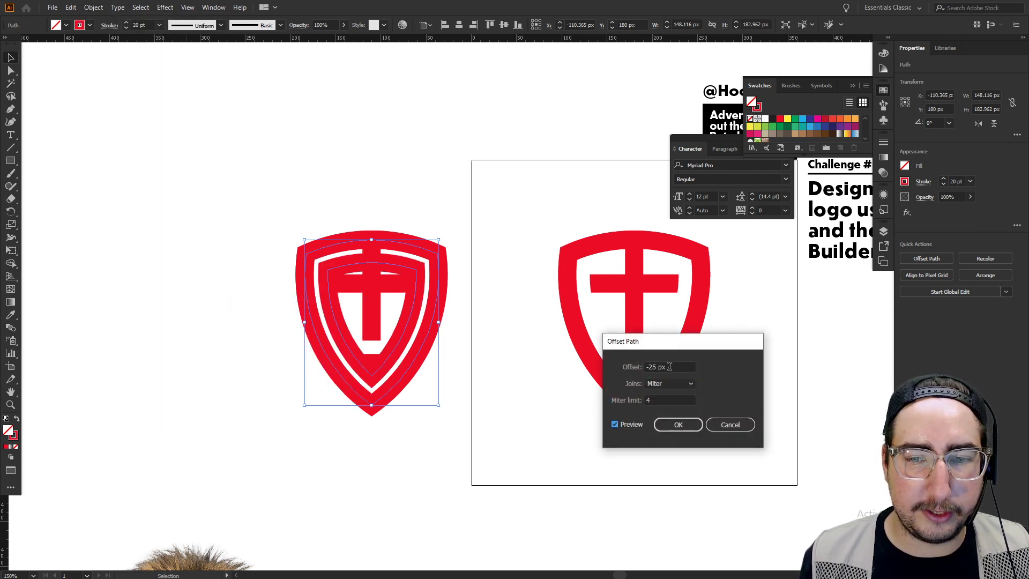
double_click(670, 366)
text(20)
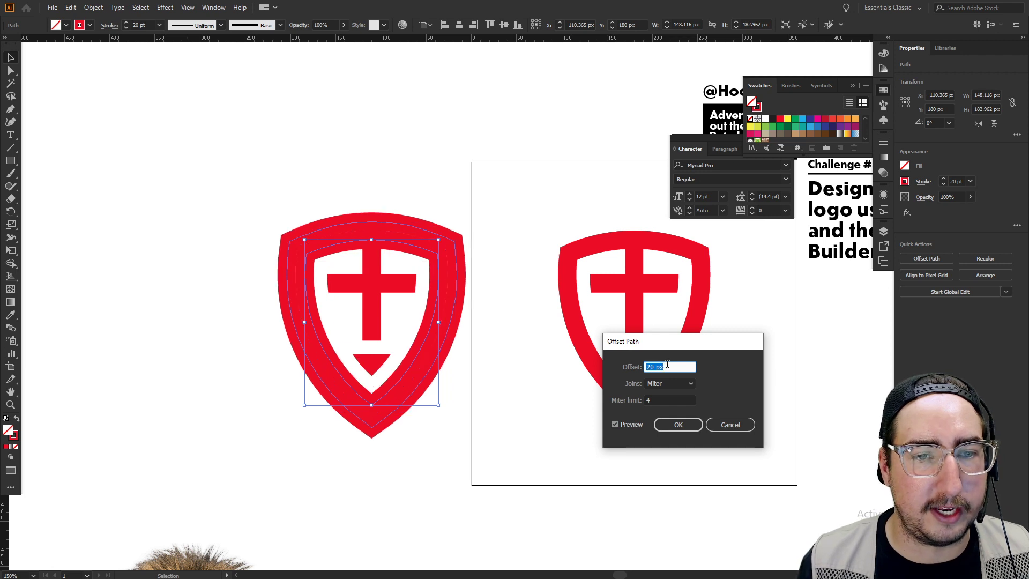
key(Return)
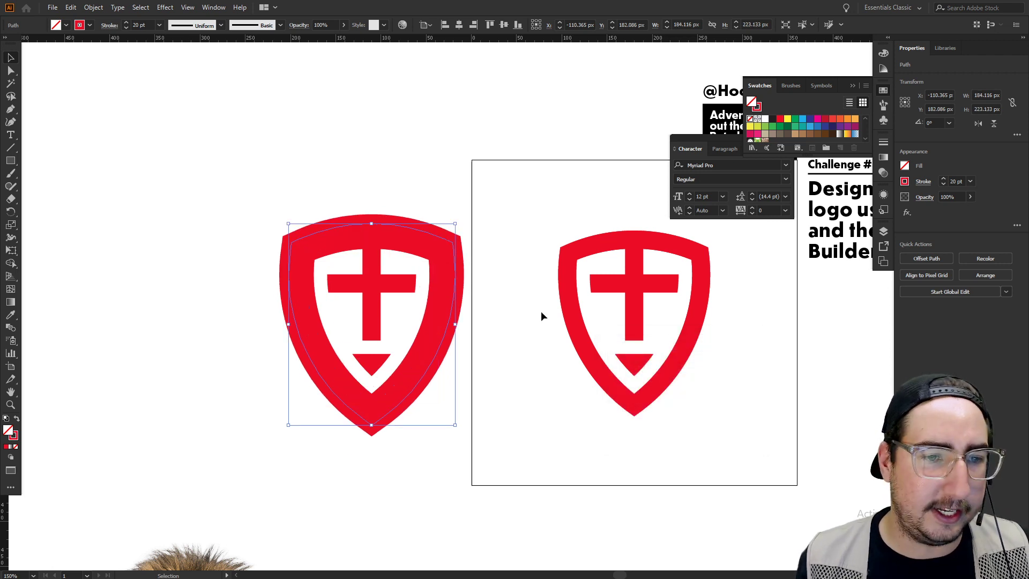
Swap fill and stroke on the offset shield path, making it a solid red shape without a stroke
key(shift+x)
click(427, 151)
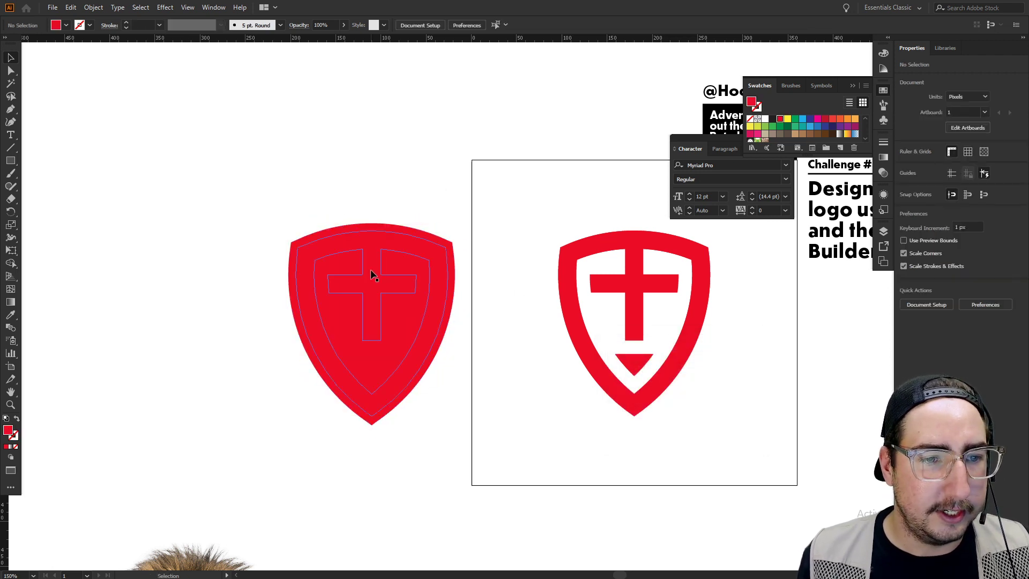
click(374, 232)
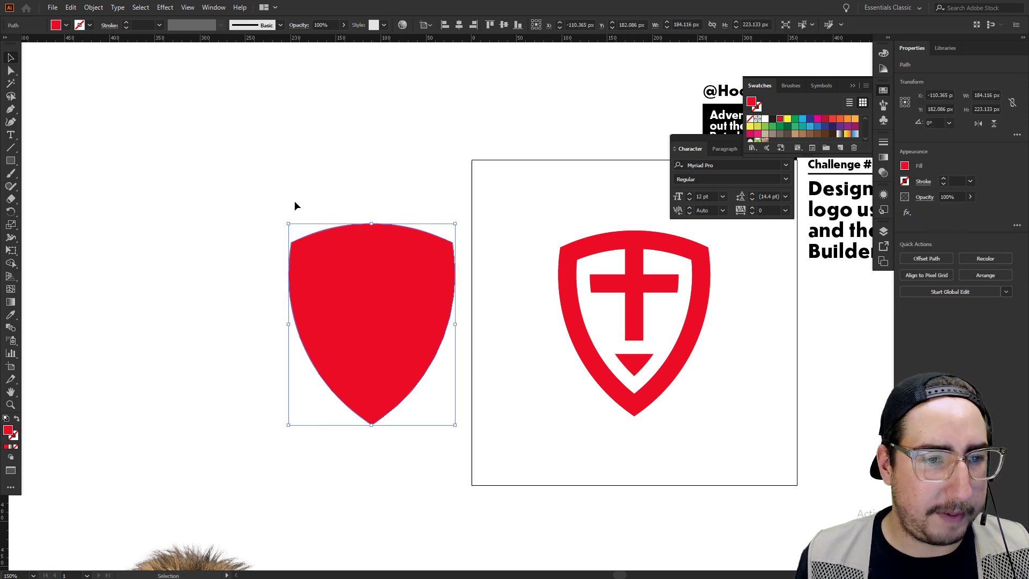
Select all copied badge shapes except the large outer shield and fill them with white sampled from the canvas
drag(295, 205, 474, 432)
shift+click(401, 308)
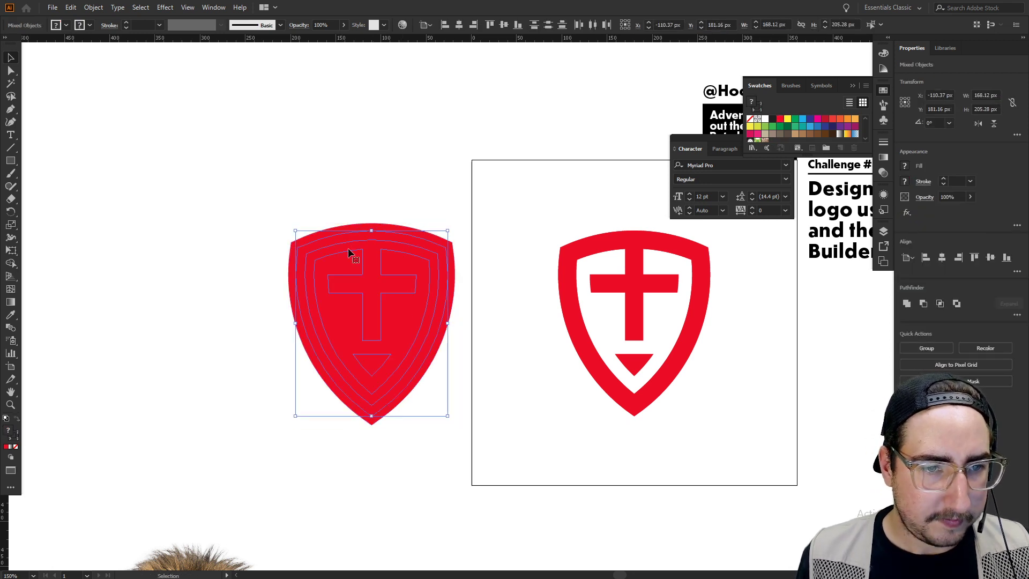
key(i)
click(381, 170)
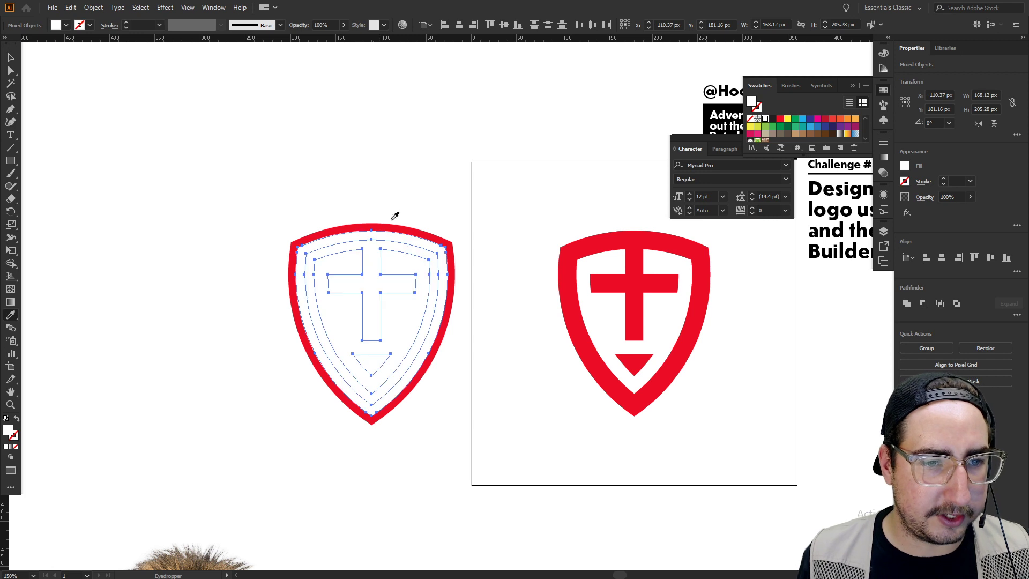
Delete the white duplicated shield path that covers the interior of the copied badge
key(a)
click(417, 182)
click(403, 263)
key(Delete)
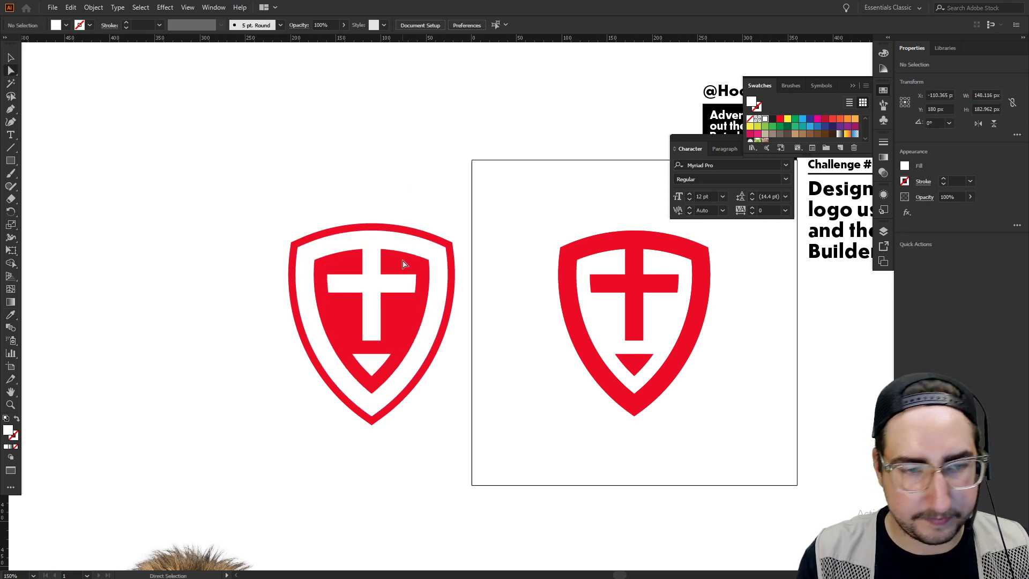
key(v)
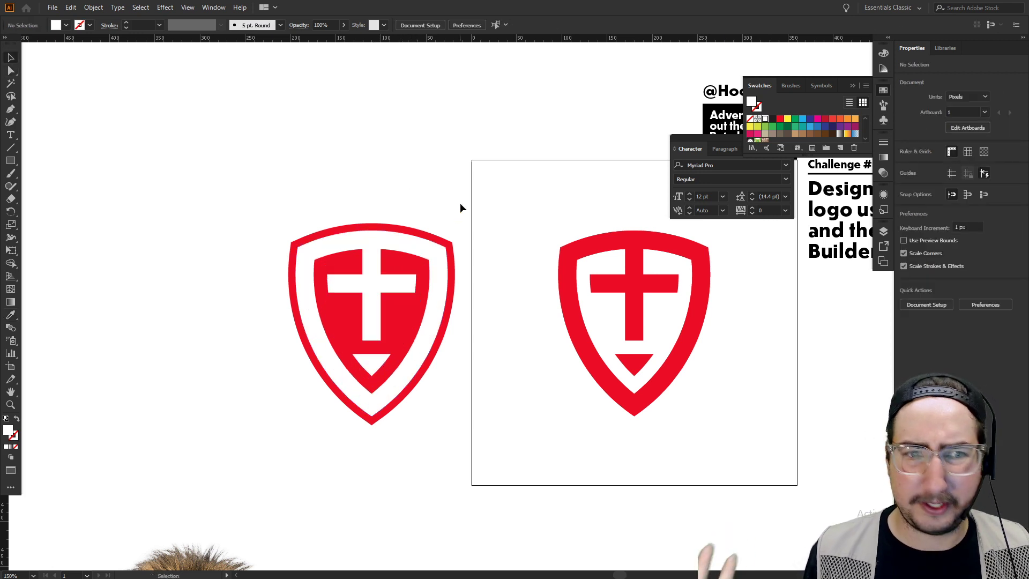